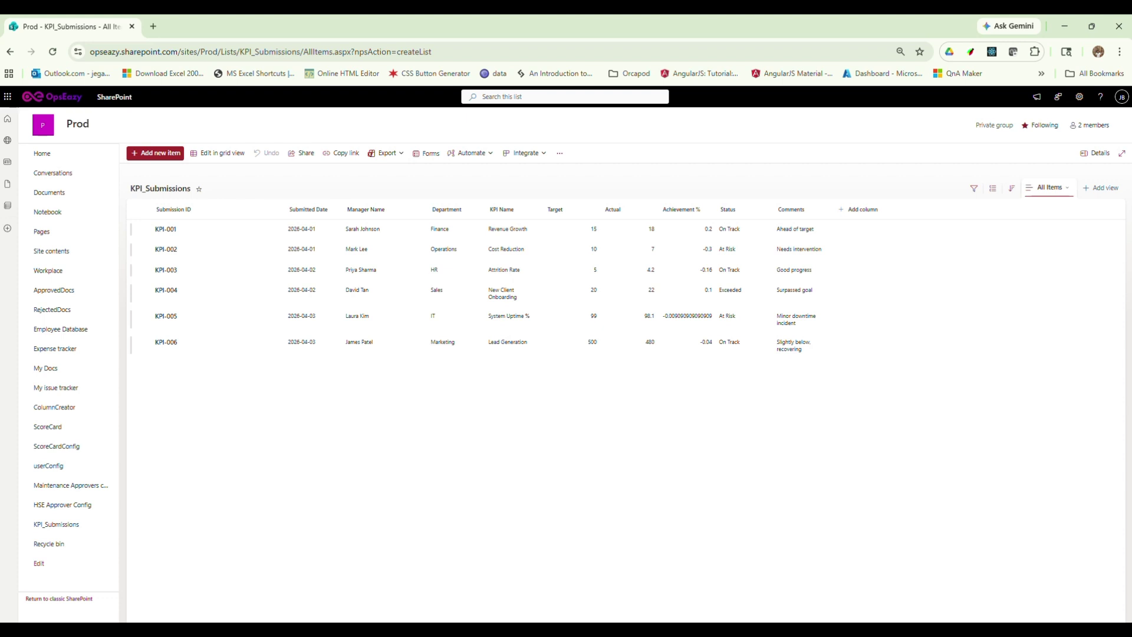
Switch from the KPI_Submissions SharePoint list to Power BI Desktop's Home start page
left_click(669, 586)
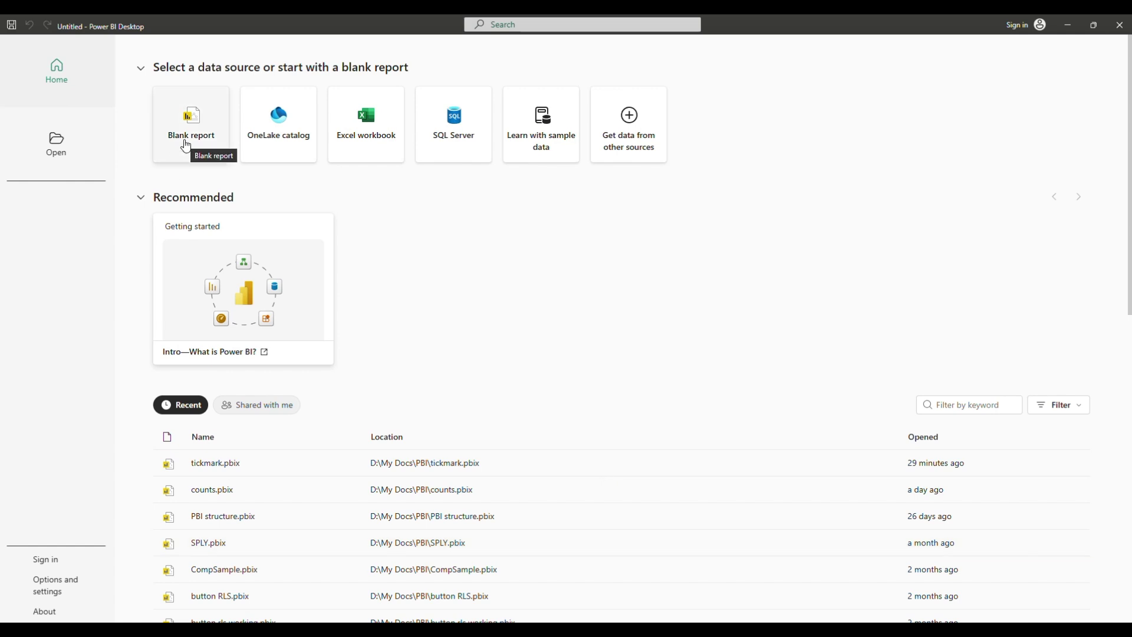
Start a blank report and open the full Get data connector list
left_click(186, 146)
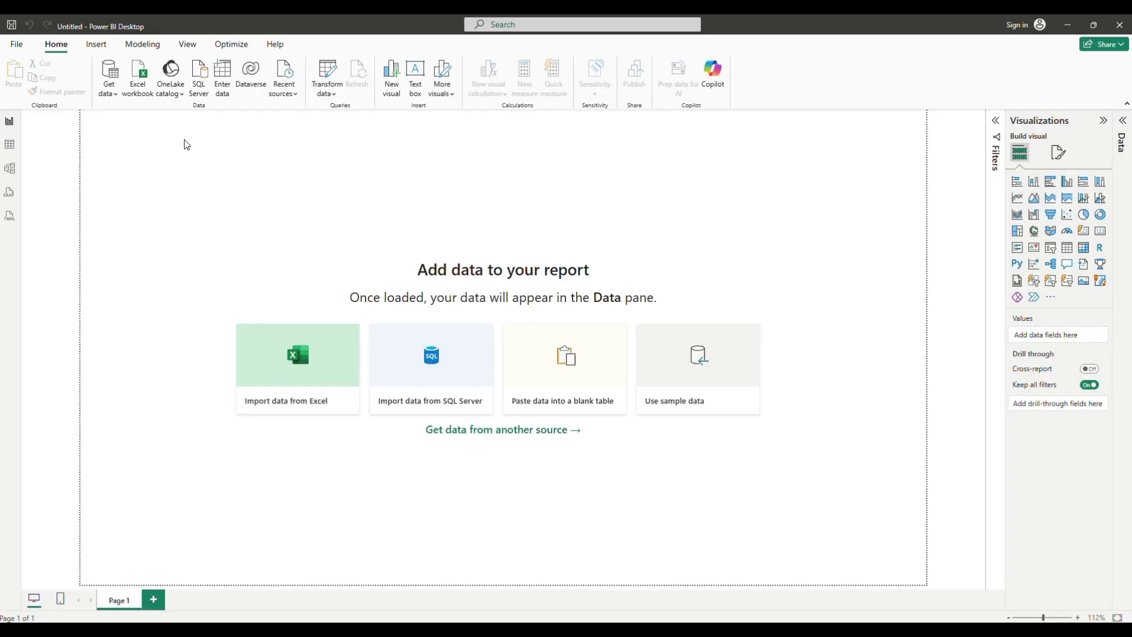
left_click(110, 92)
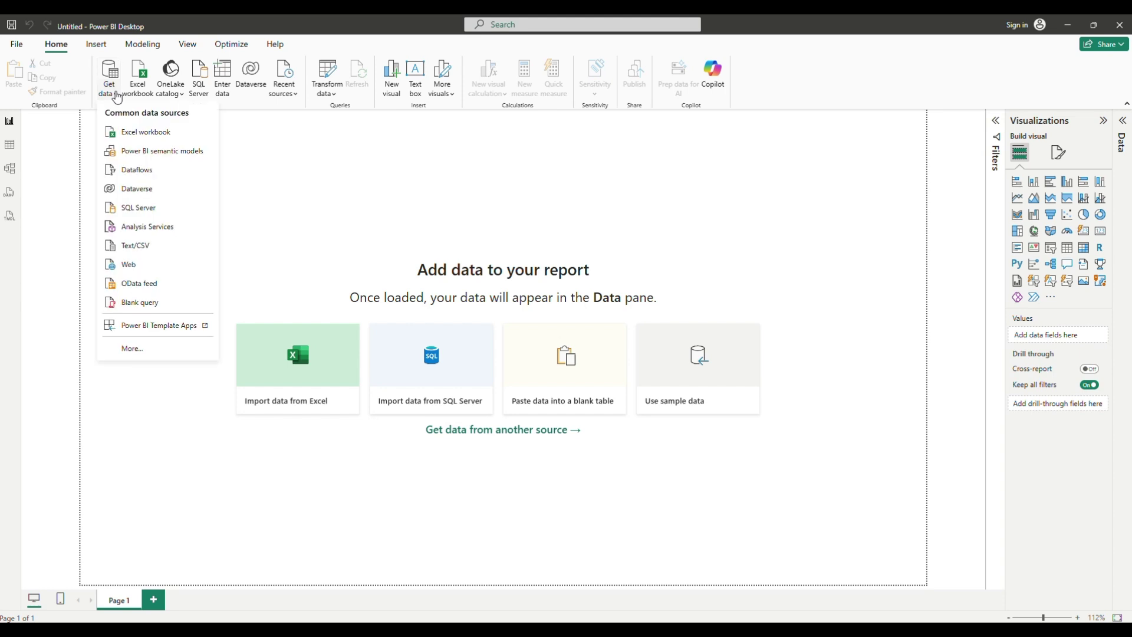
left_click(130, 351)
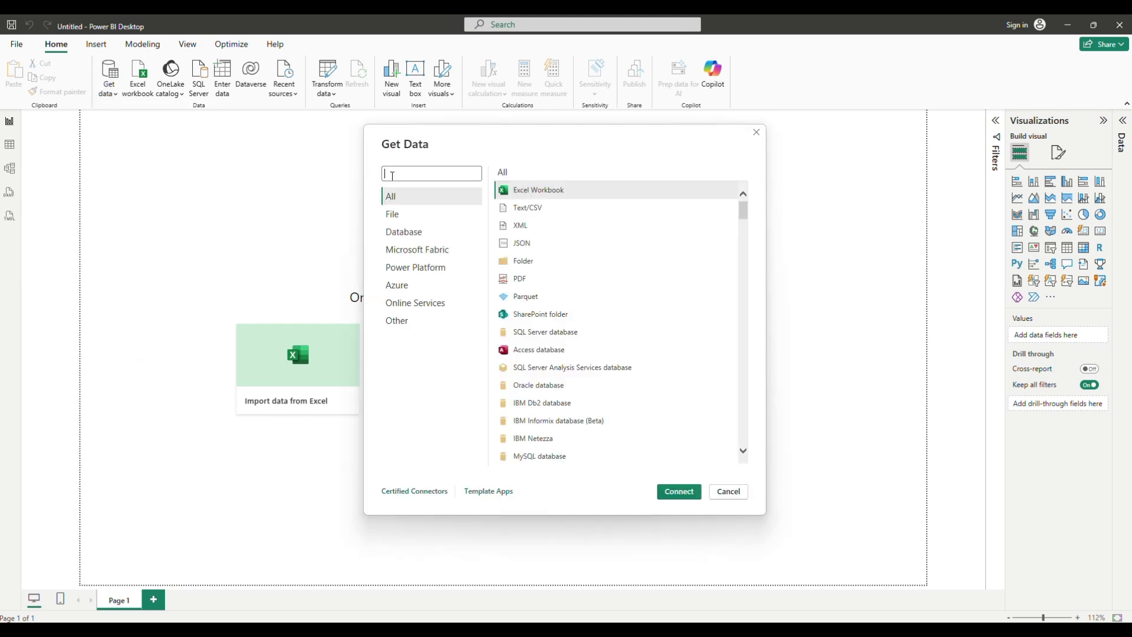
Search 'list', connect with SharePoint Online List, then return to the browser's SharePoint list
type("ist")
key("BackSpace")
key("BackSpace")
key("BackSpace")
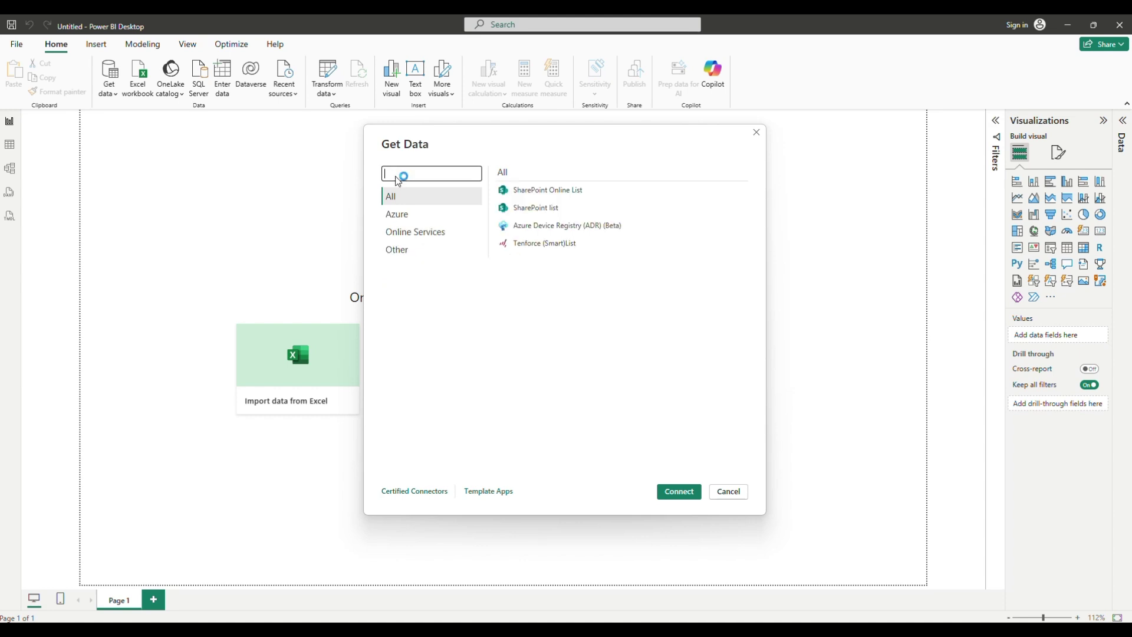
type("list")
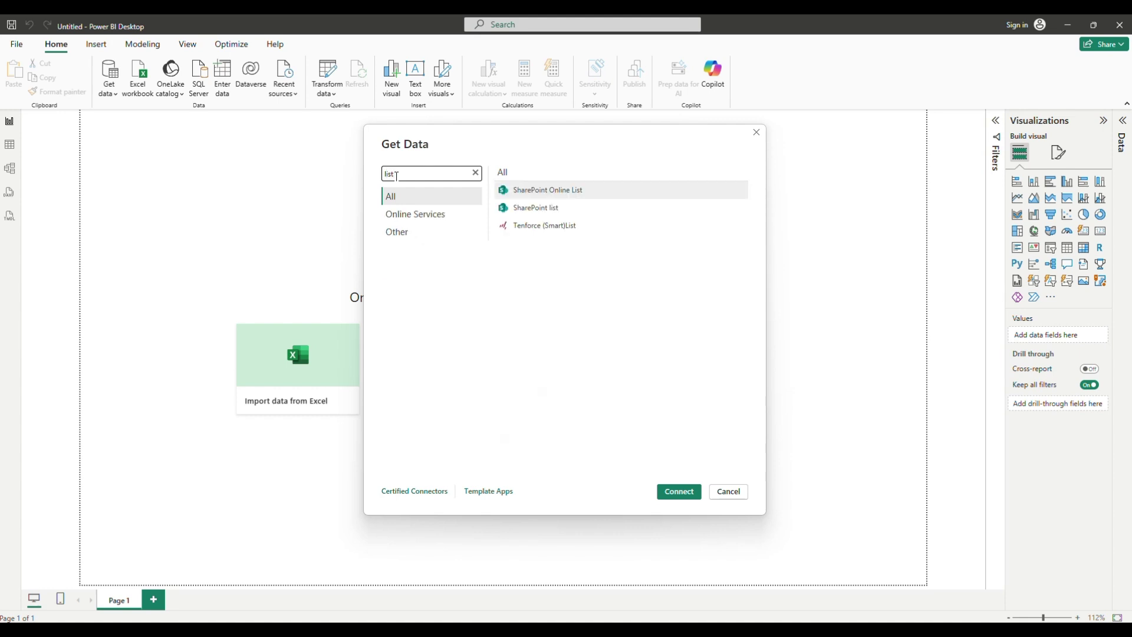
left_click(571, 190)
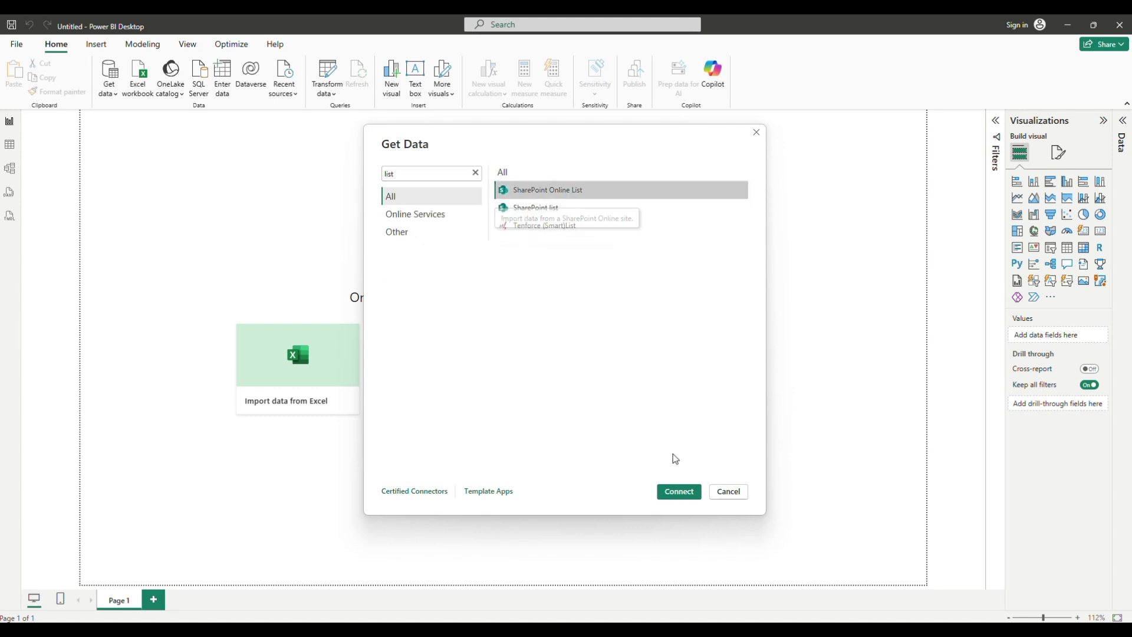
left_click(689, 495)
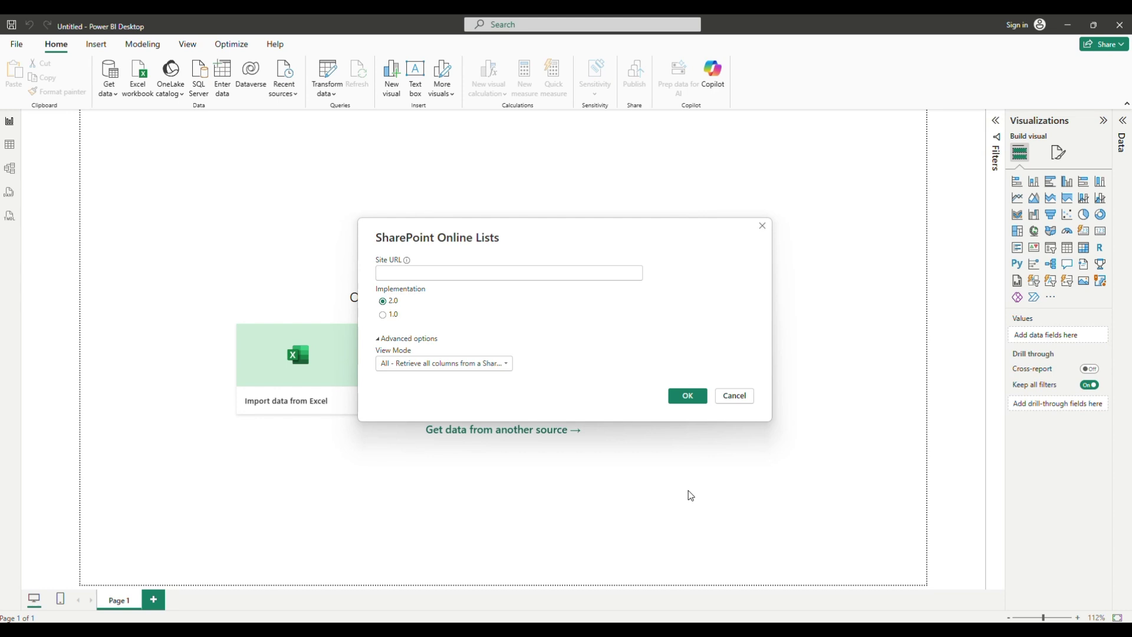
key("alt+Tab")
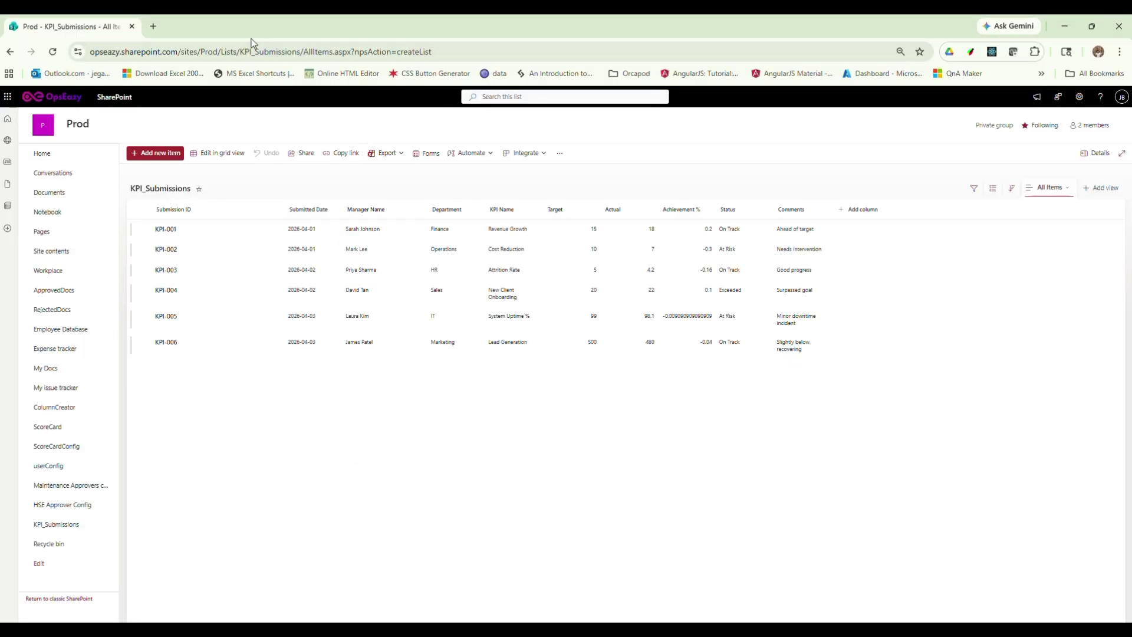
left_click_drag(90, 51, 244, 52)
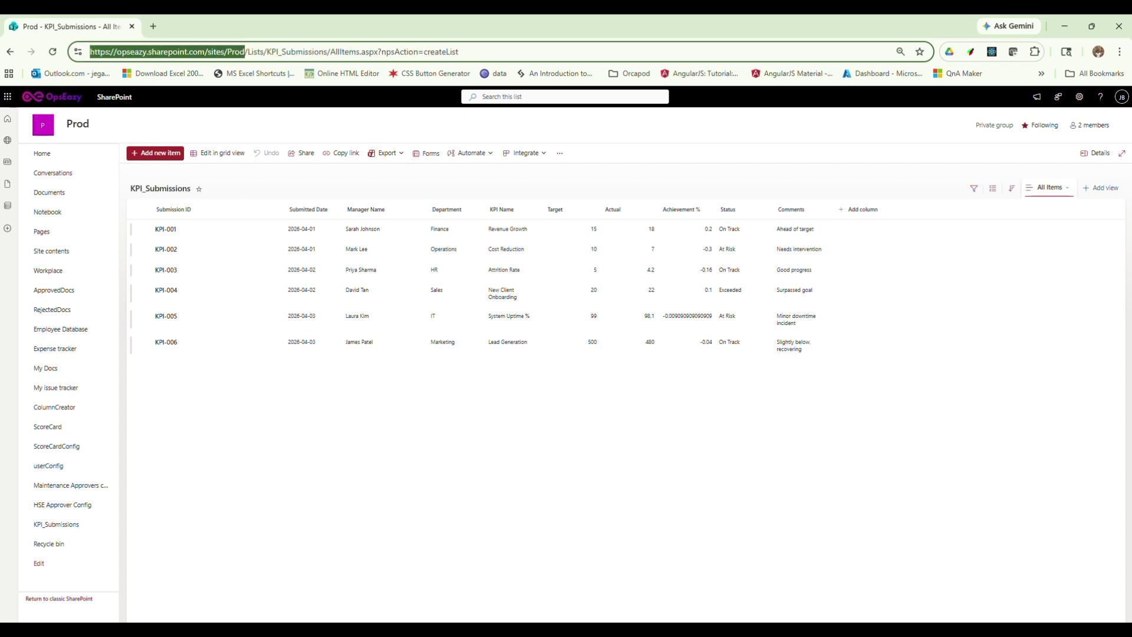
key("ctrl+c")
key("alt+Tab")
key("ctrl+v")
left_click(677, 397)
left_click(520, 274)
left_click(693, 401)
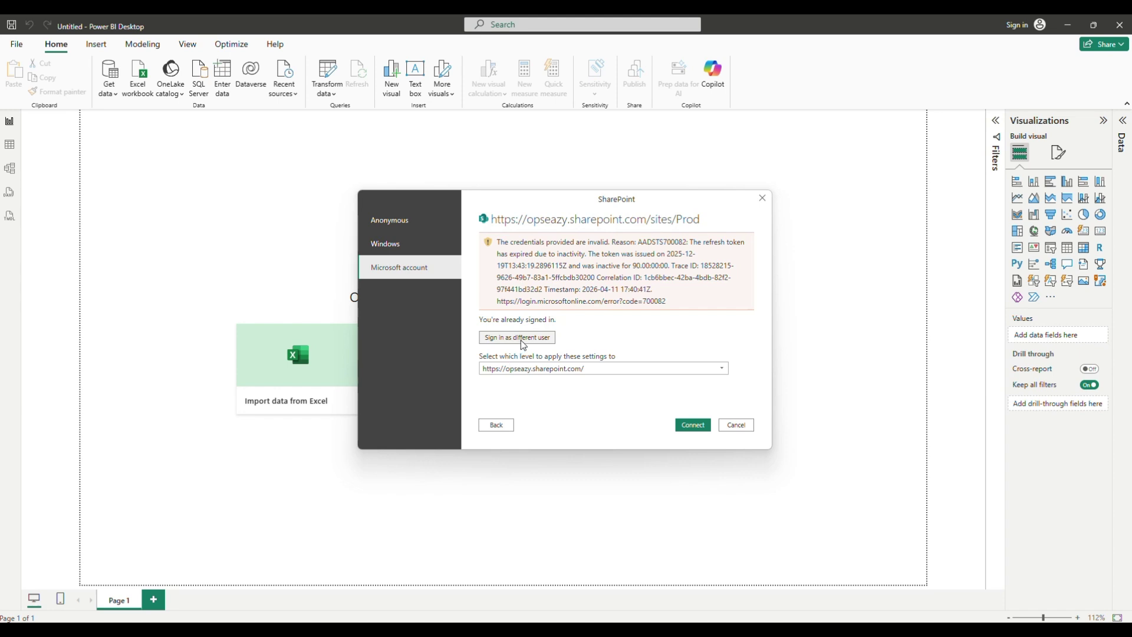
Apply credentials at the .../sites/Prod level and choose to sign in as a different user
left_click(635, 368)
left_click(625, 367)
left_click(617, 368)
left_click(615, 405)
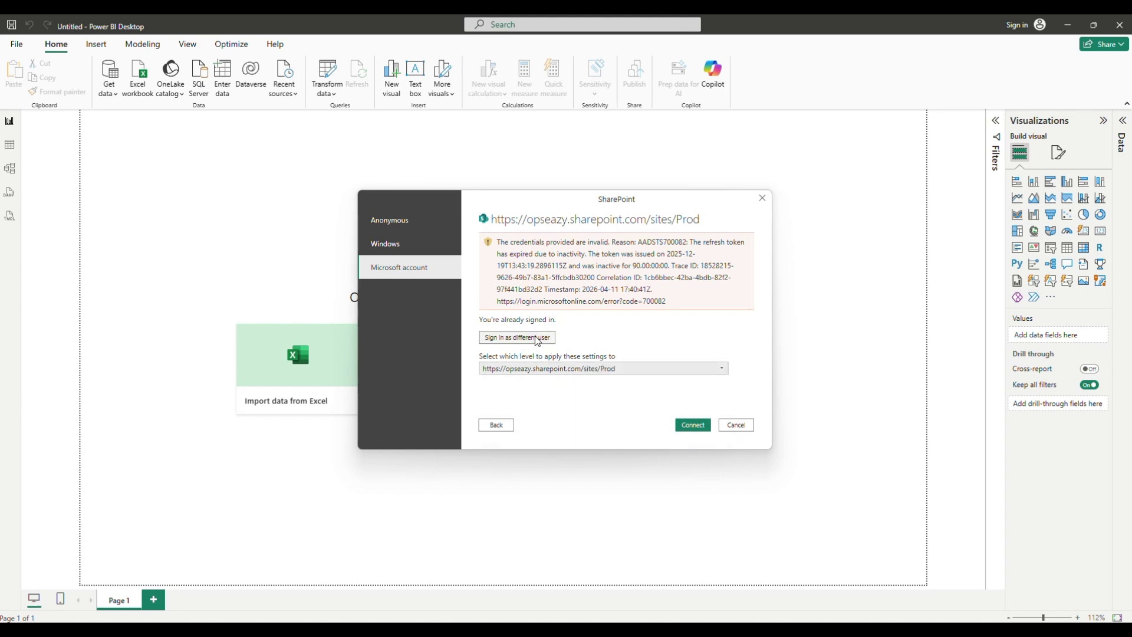
left_click(537, 337)
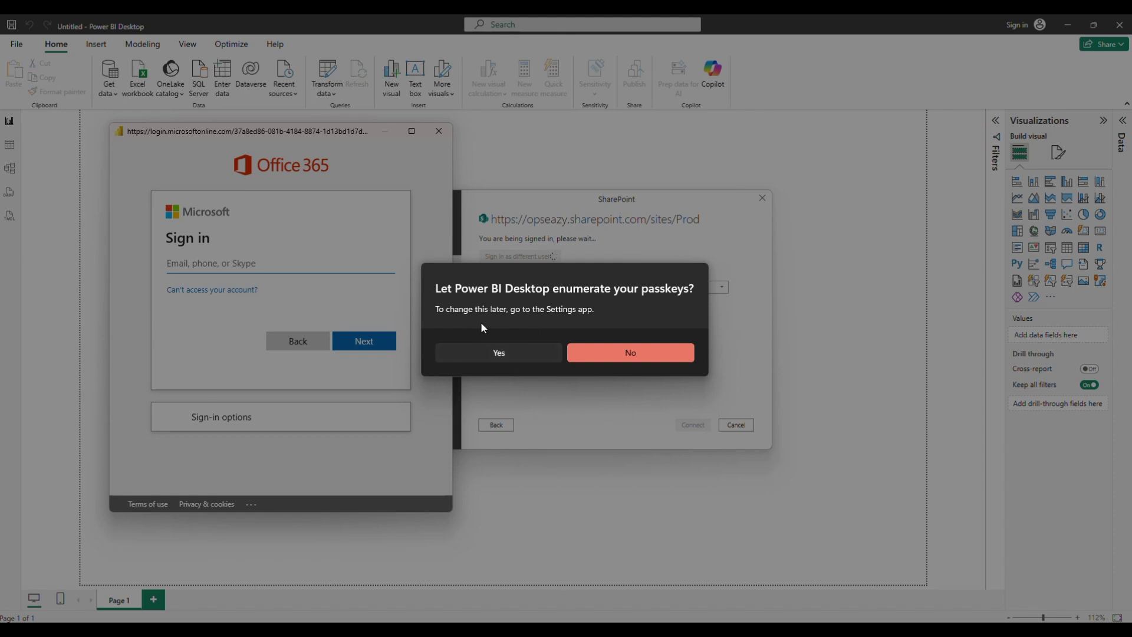
Decline passkeys, sign in with the account e-mail and password, and connect
left_click(646, 356)
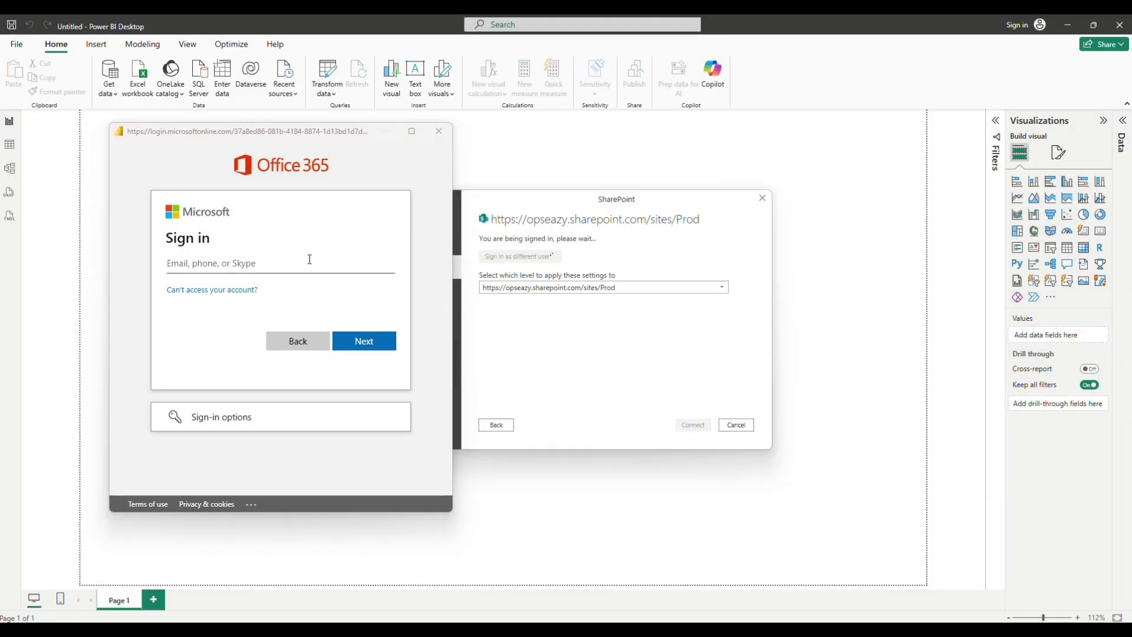
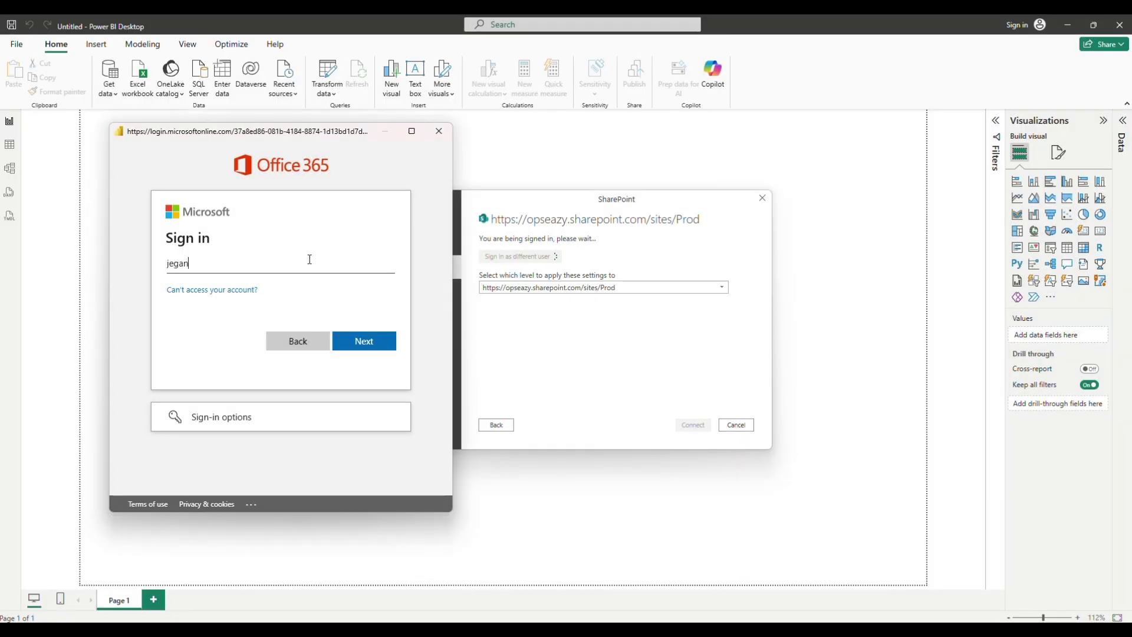
key("Tab")
key("Tab")
key("Tab")
key("Return")
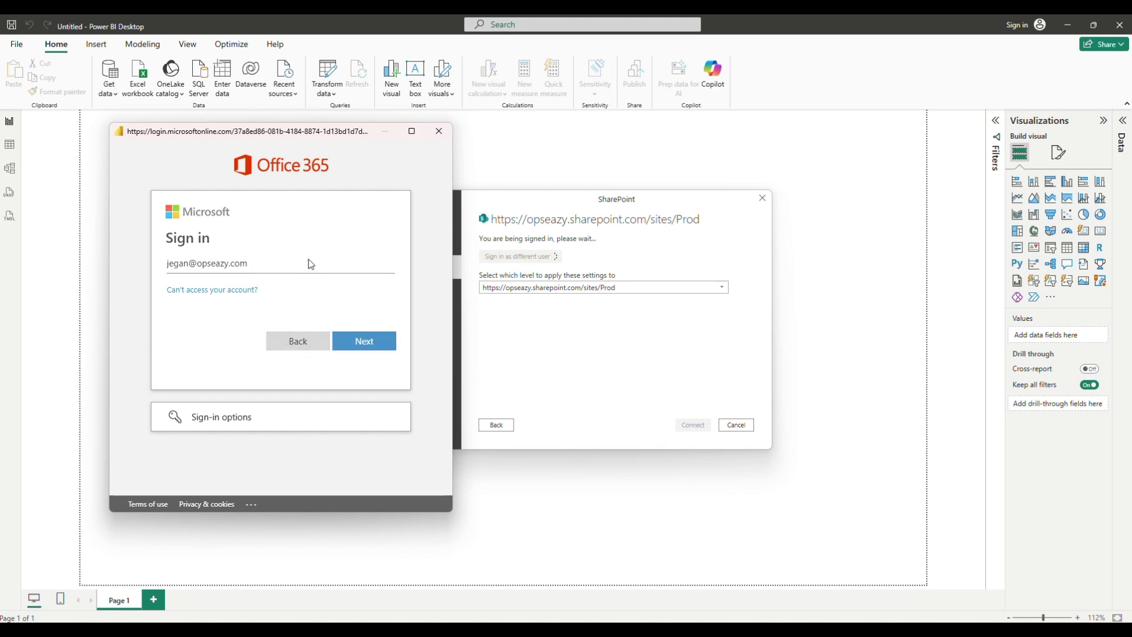
type("•••••••")
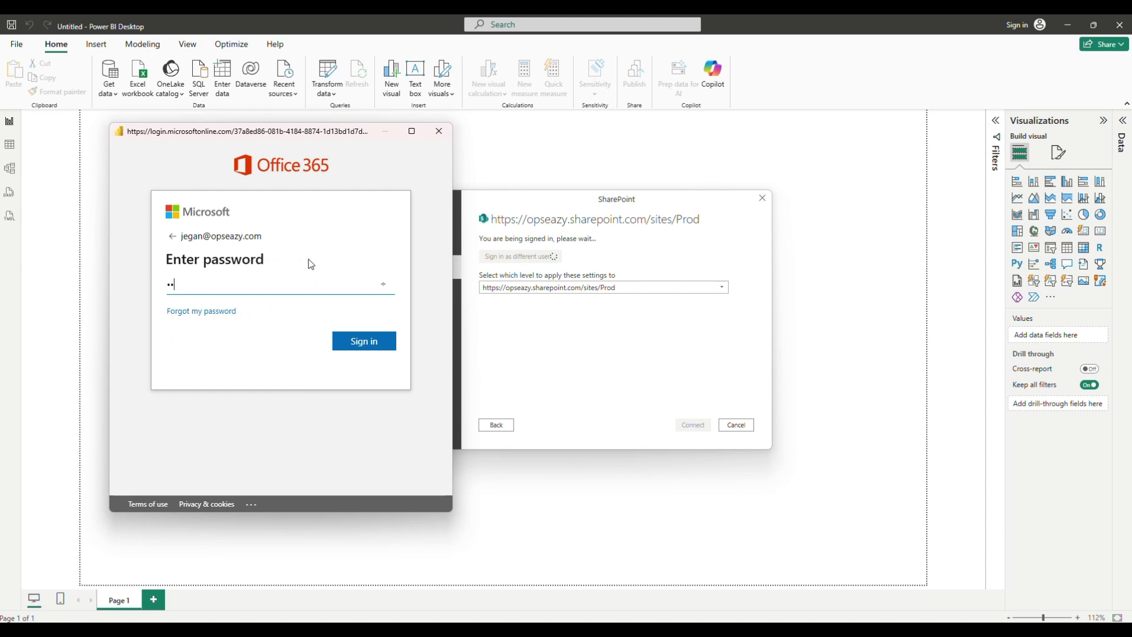
type("••••••")
key("Return")
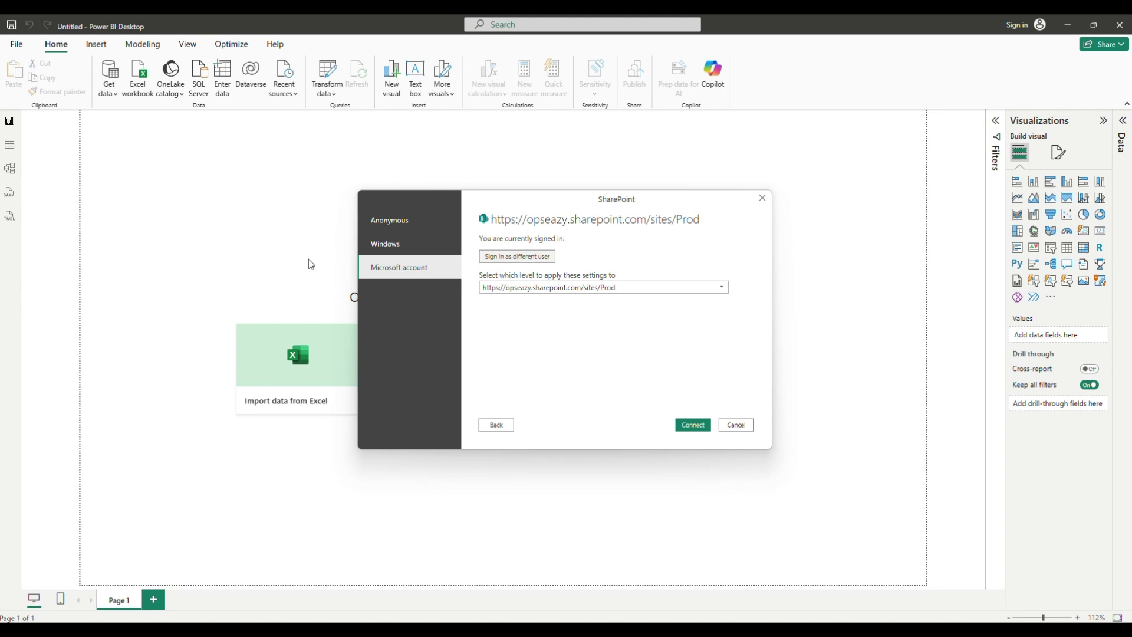
left_click(701, 427)
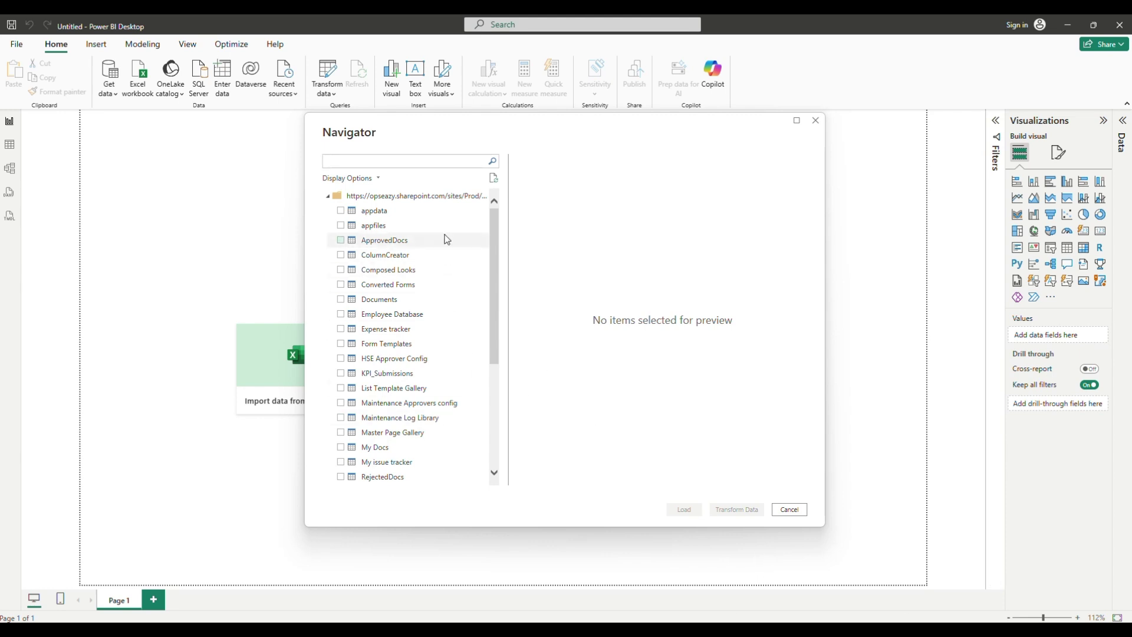
Tick KPI_Submissions in the Navigator and load its 6 rows into the report
scroll(405, 331, "down", 1)
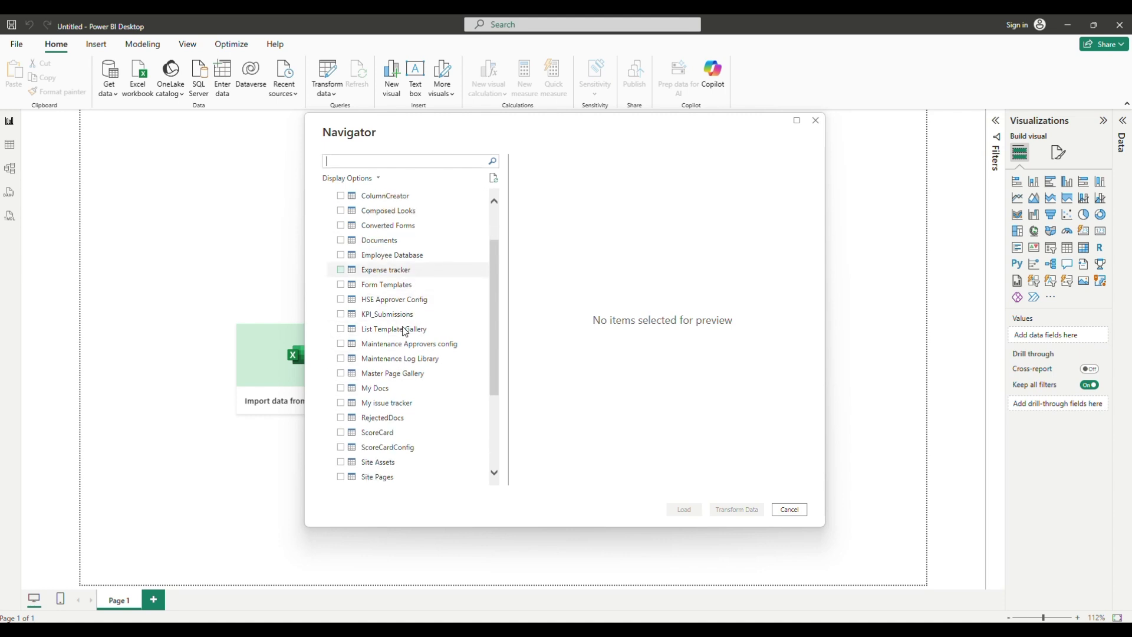
left_click(341, 315)
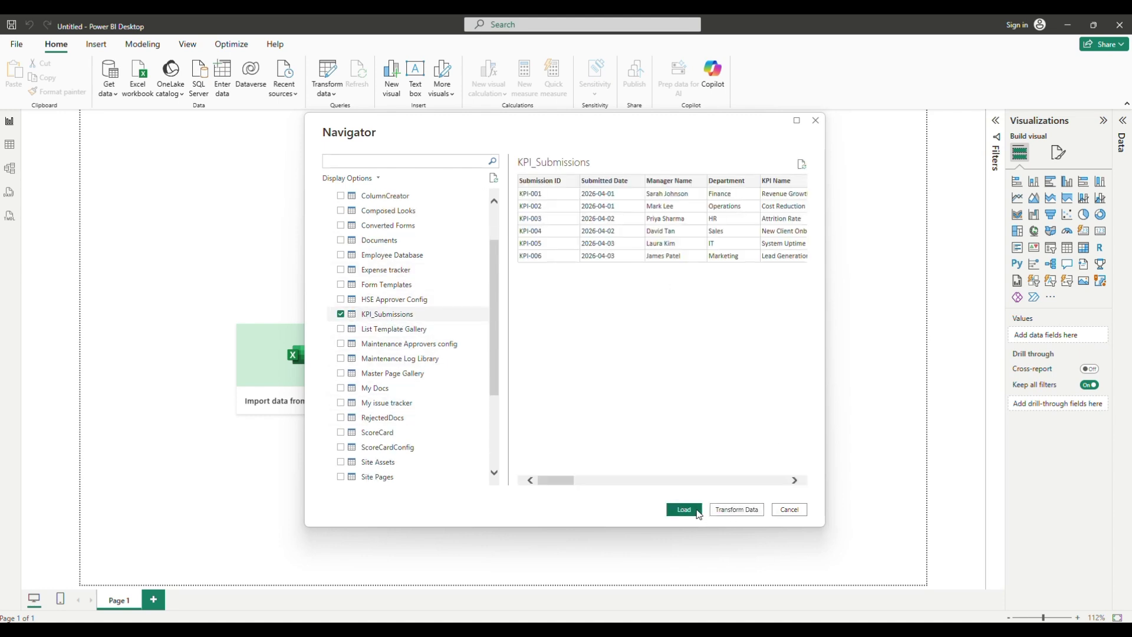
left_click(683, 509)
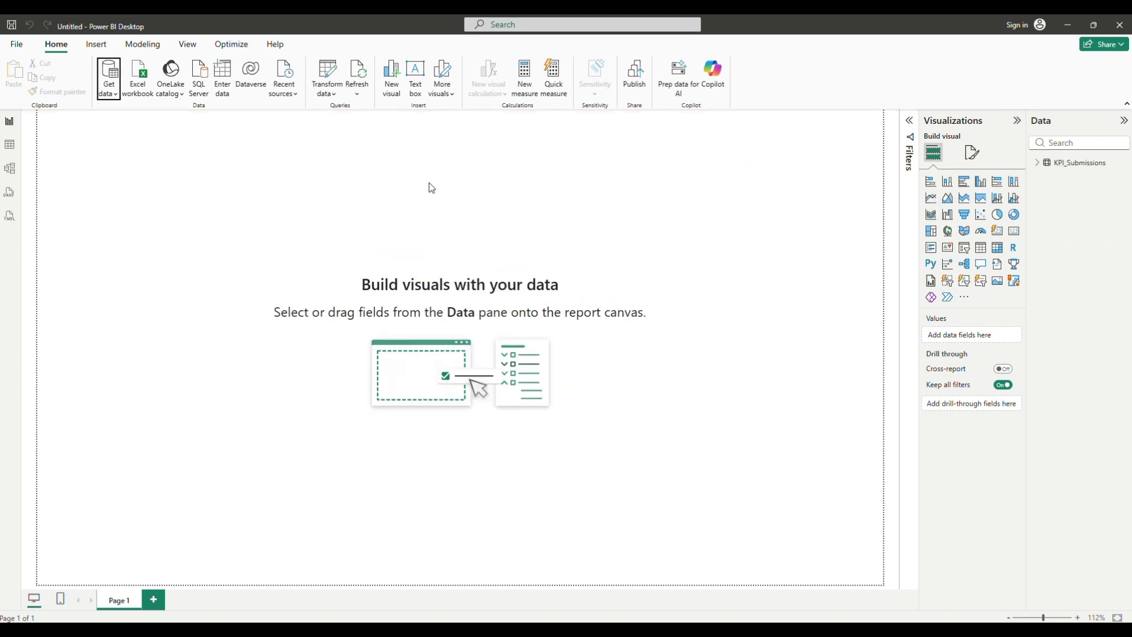
Add a widened table of KPI Name, Status, Sum of Actual, Sum of Target and Manager Name
left_click(981, 248)
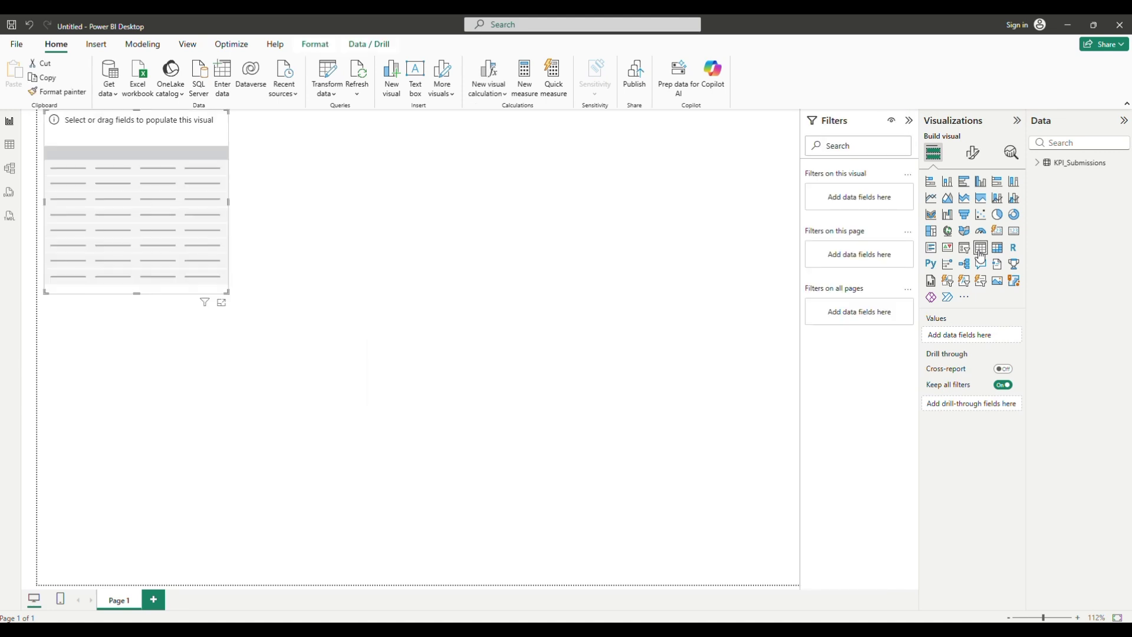
left_click(1037, 162)
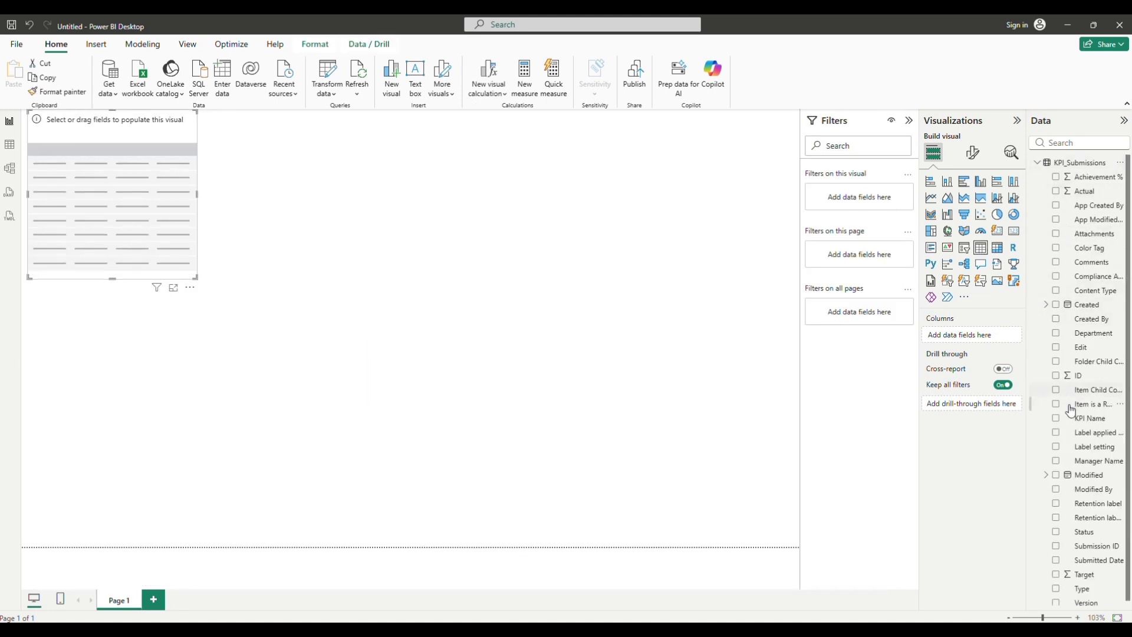
left_click(1055, 418)
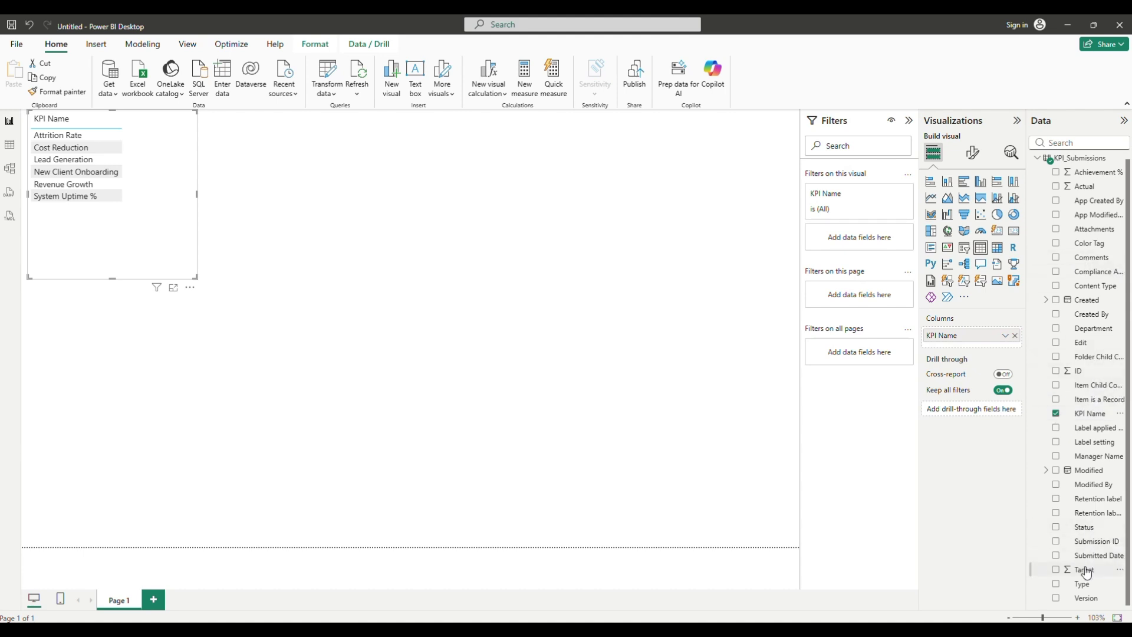
left_click(1055, 528)
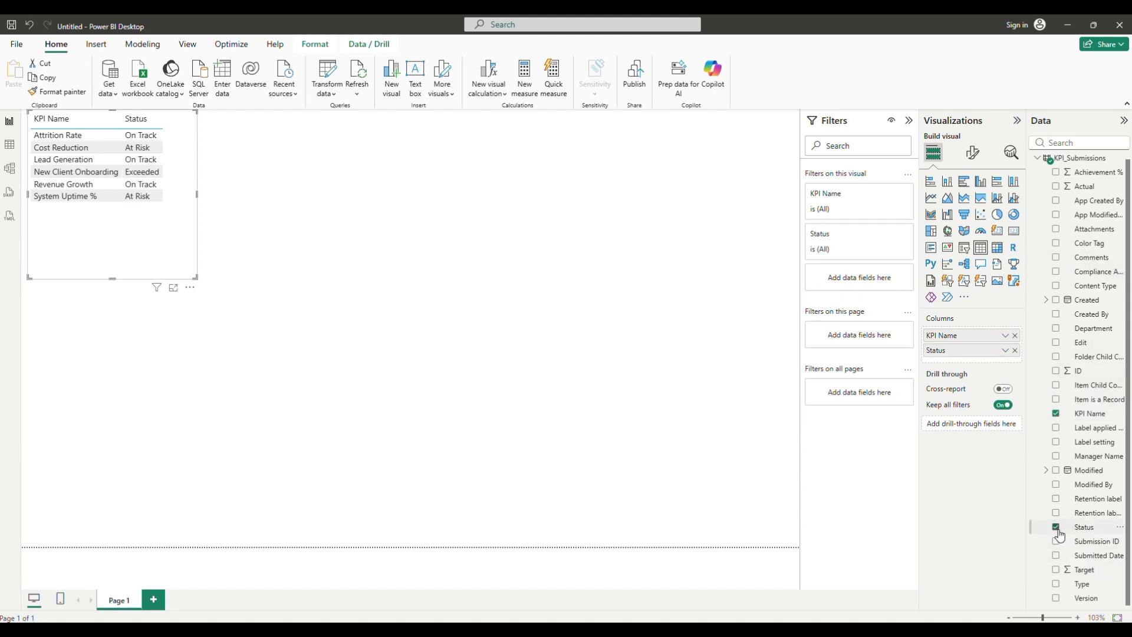
left_click(1056, 187)
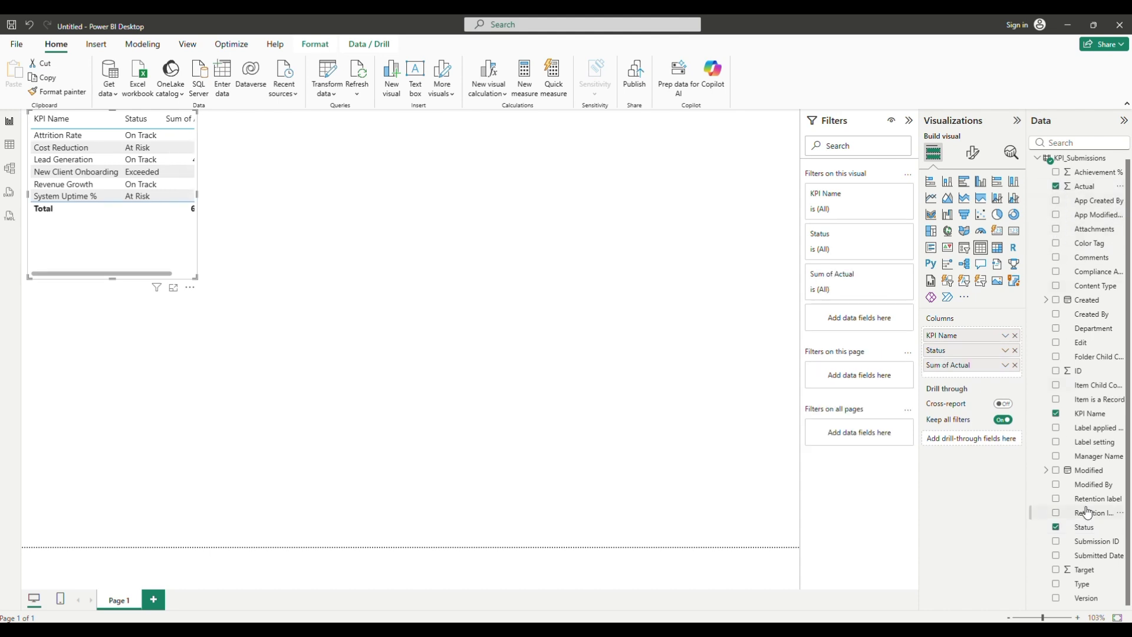
left_click(1056, 571)
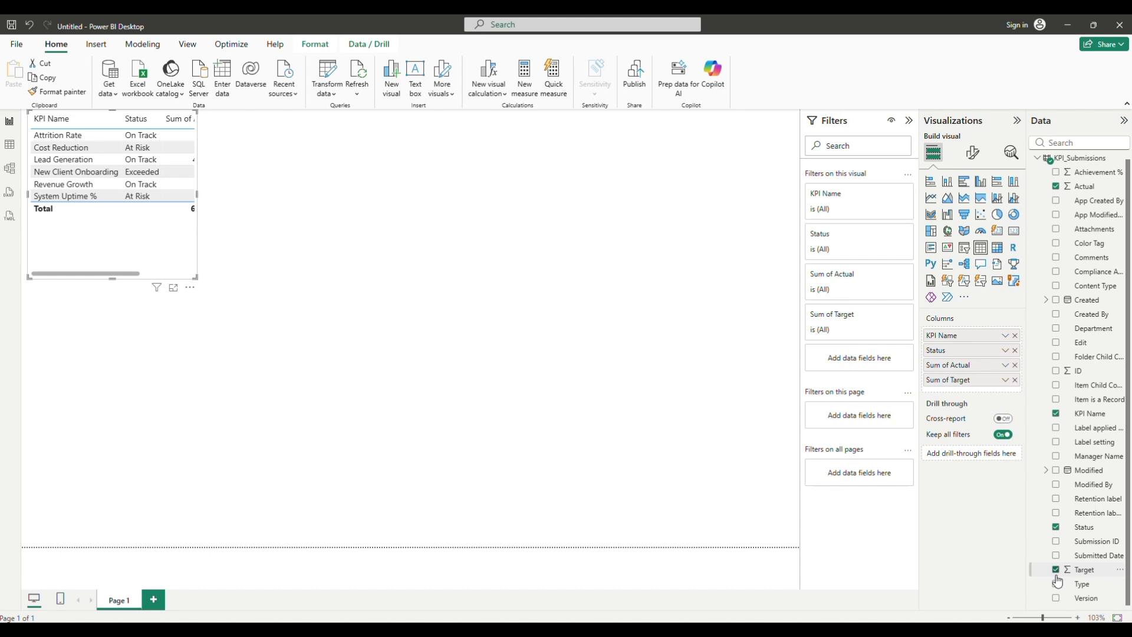
left_click_drag(197, 277, 429, 325)
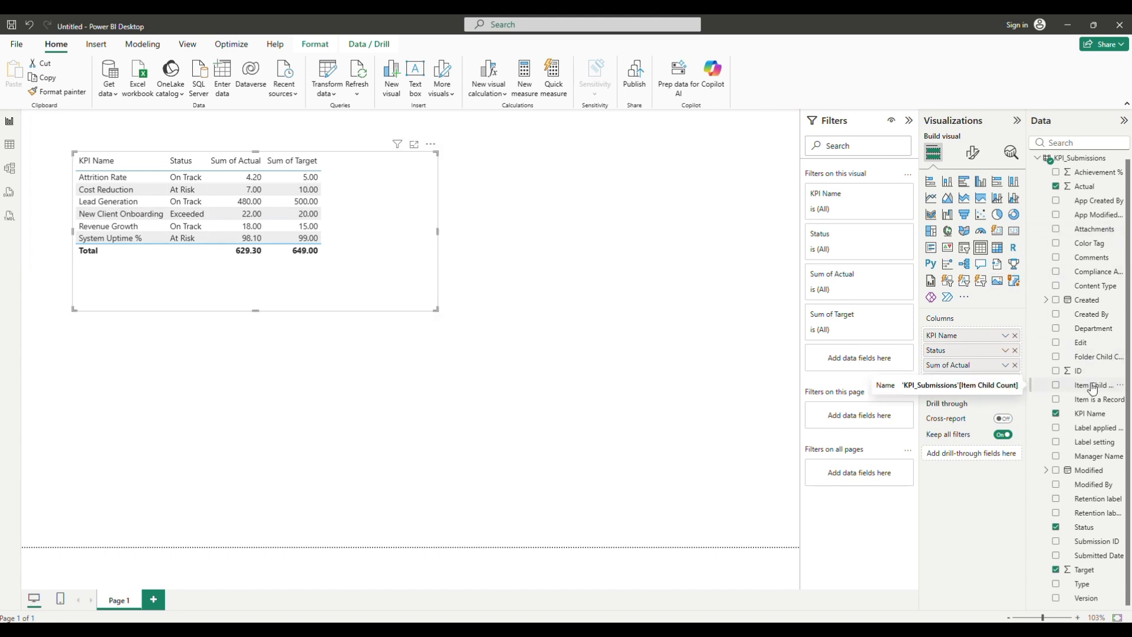
left_click(1055, 457)
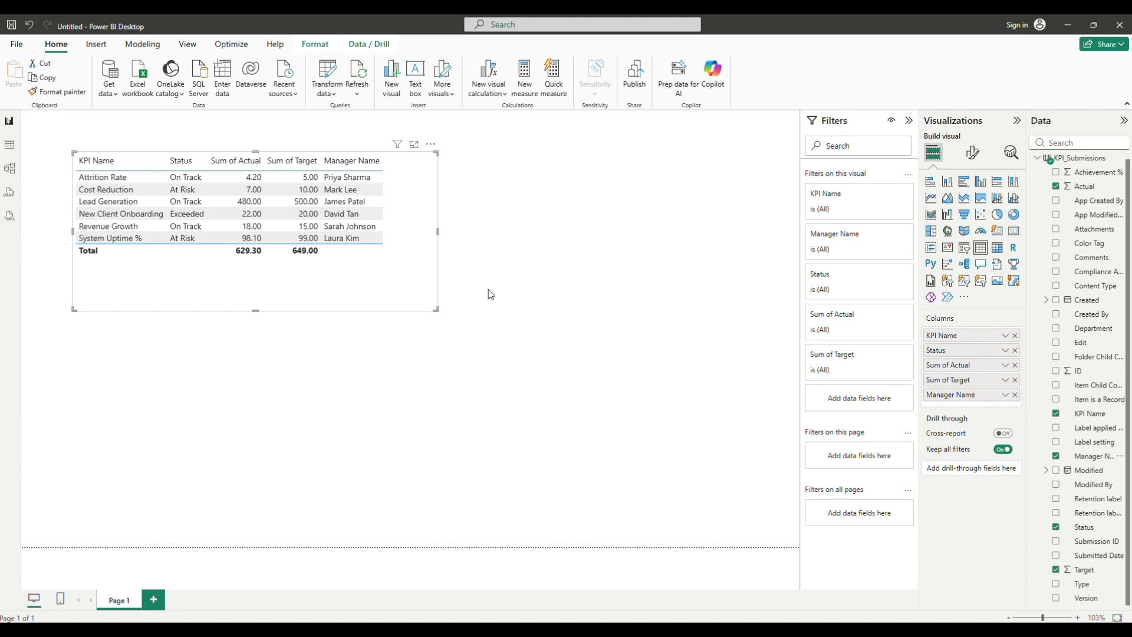
left_click(504, 341)
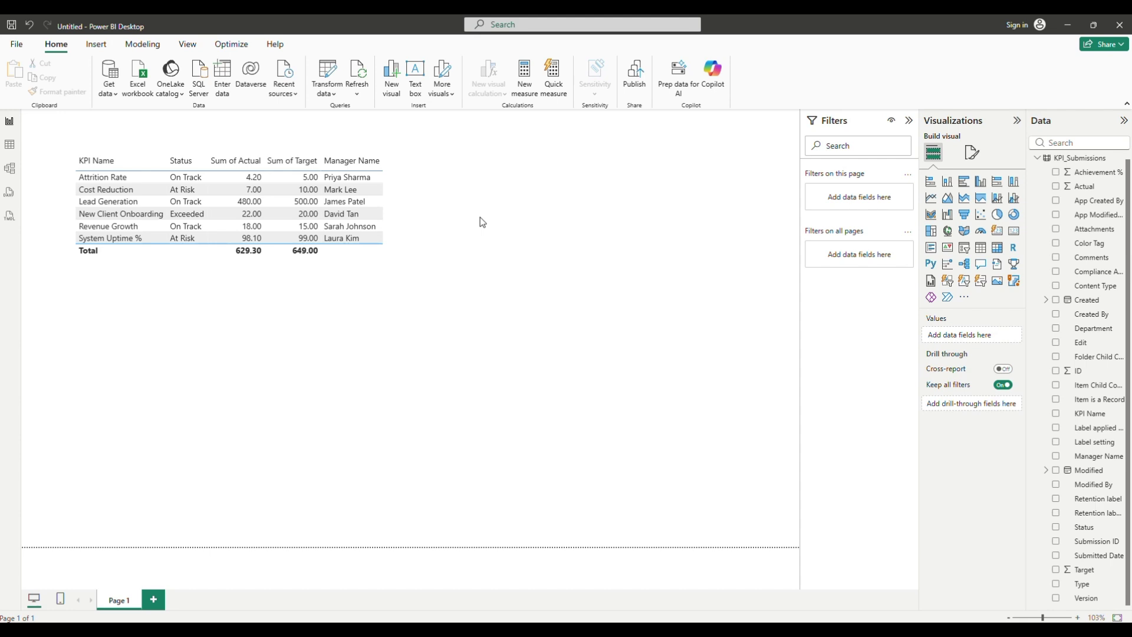
Insert a Power Apps visual and size it beside the KPI table
left_click(95, 45)
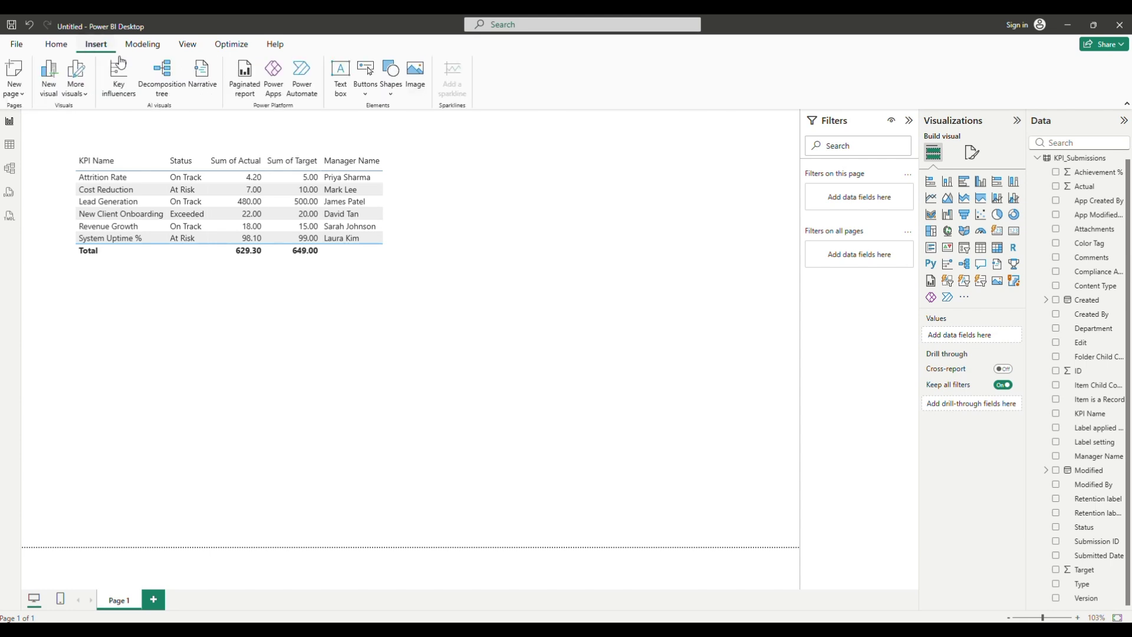
left_click(278, 99)
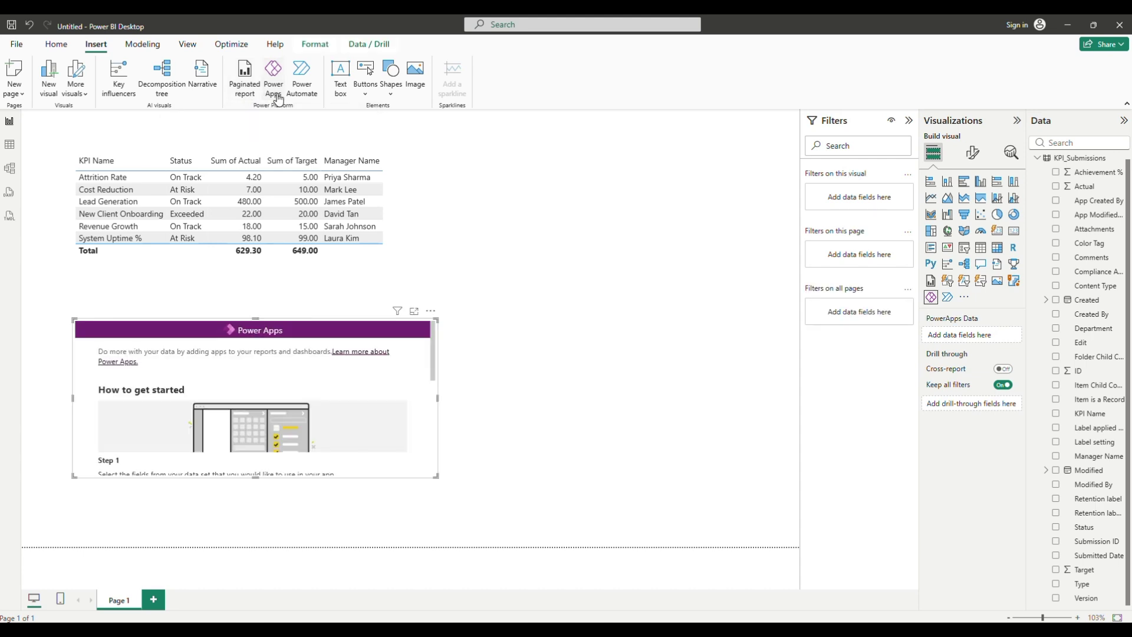
left_click_drag(429, 313, 729, 149)
left_click_drag(371, 312, 430, 379)
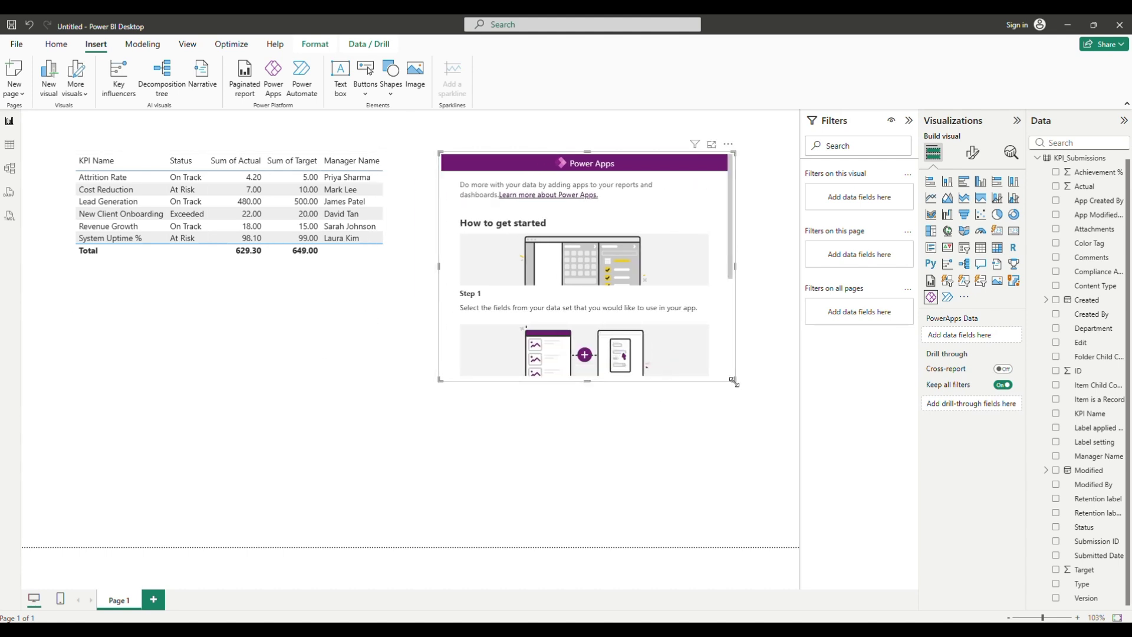
left_click_drag(734, 381, 781, 456)
Choose Edit from the Power Apps visual's More options menu
scroll(750, 419, "down", 3)
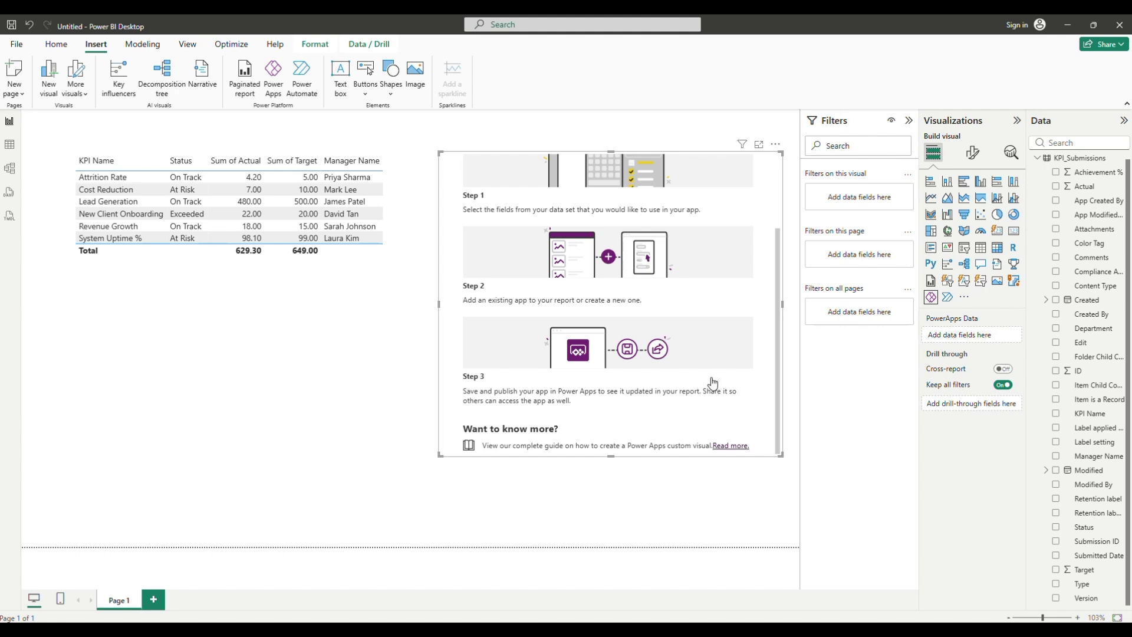
scroll(730, 321, "up", 3)
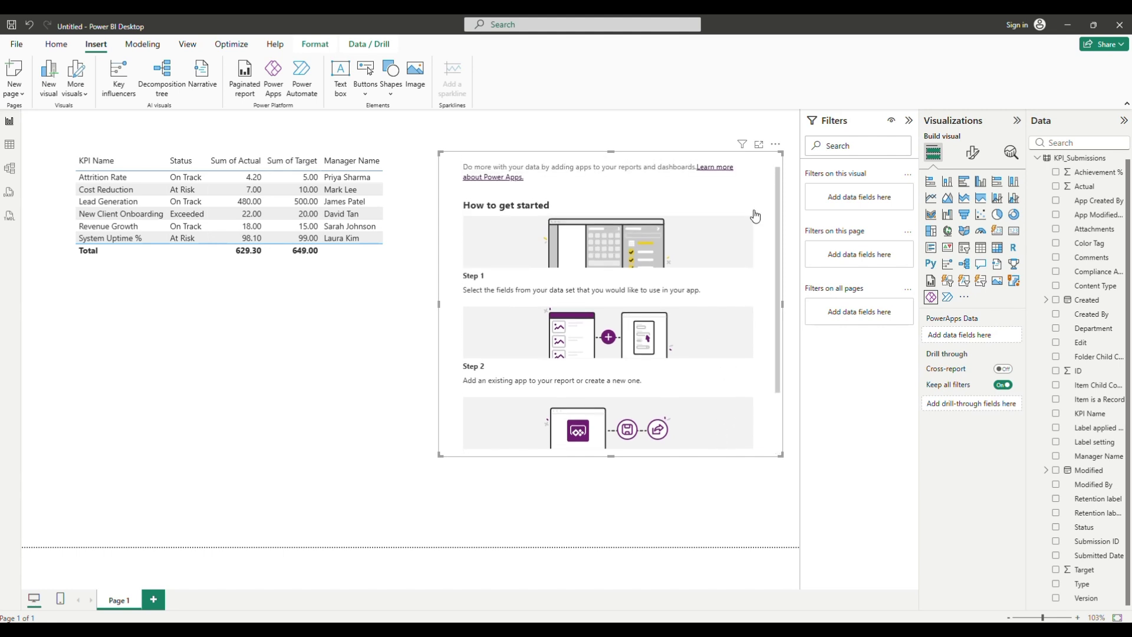
left_click(776, 146)
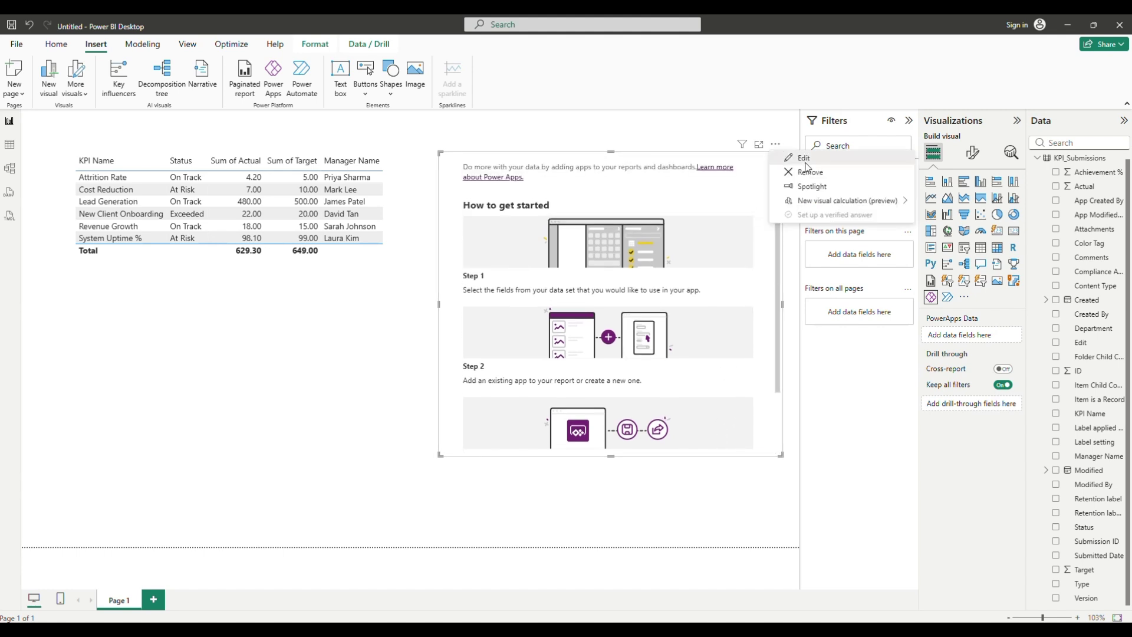
left_click(789, 158)
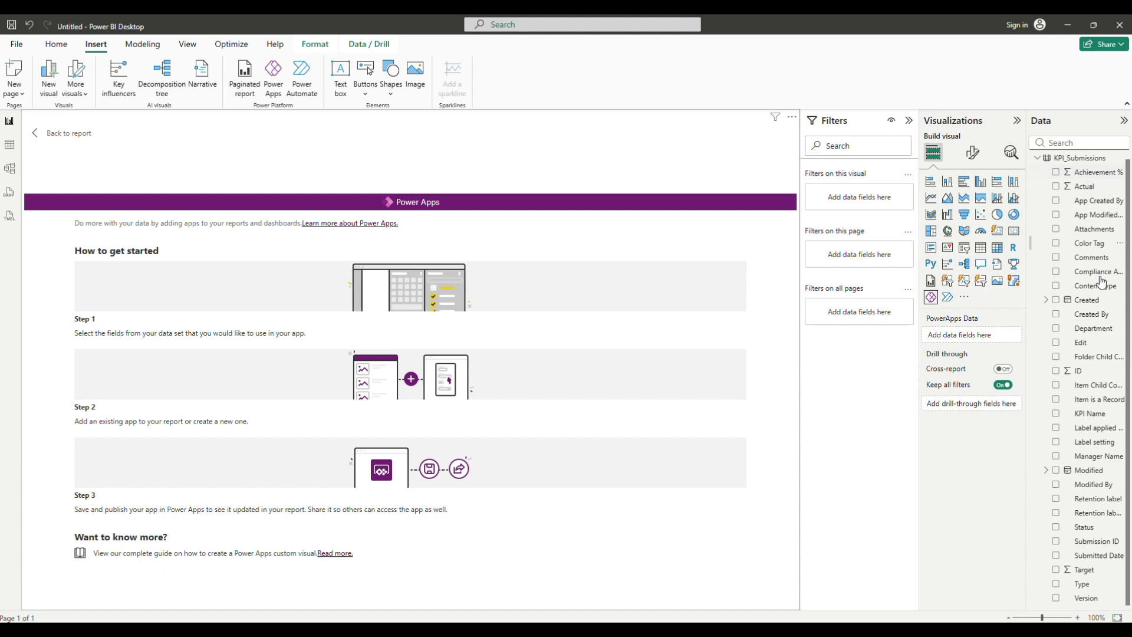
Add ID to the Power Apps Data well and confirm the sign-in e-mail
left_click_drag(1090, 373, 986, 336)
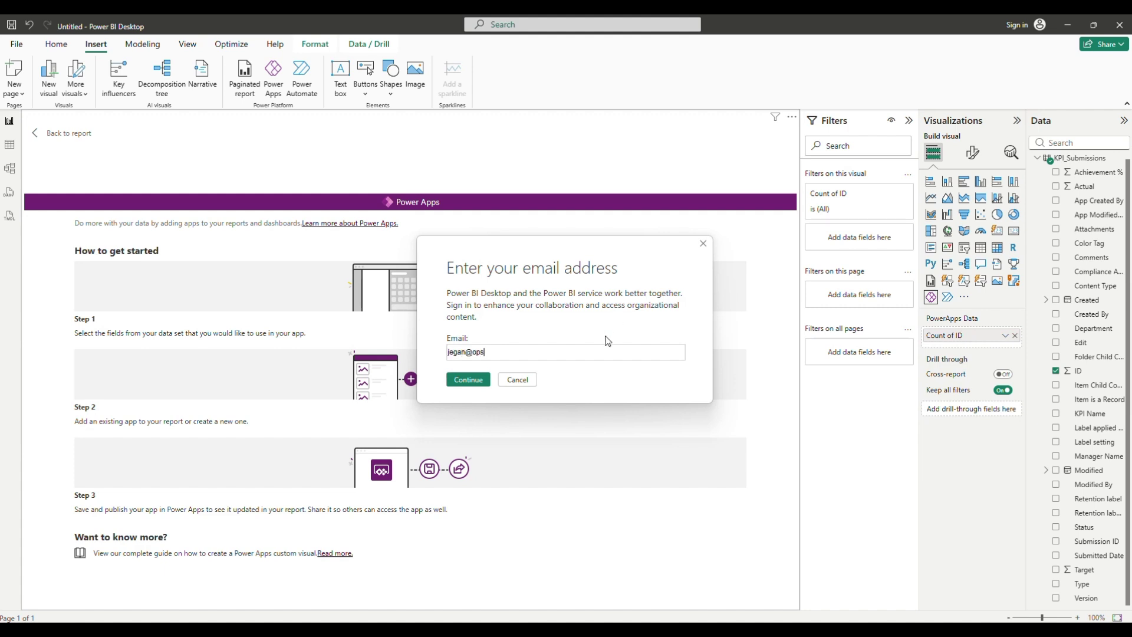
type("azy.com")
key("Return")
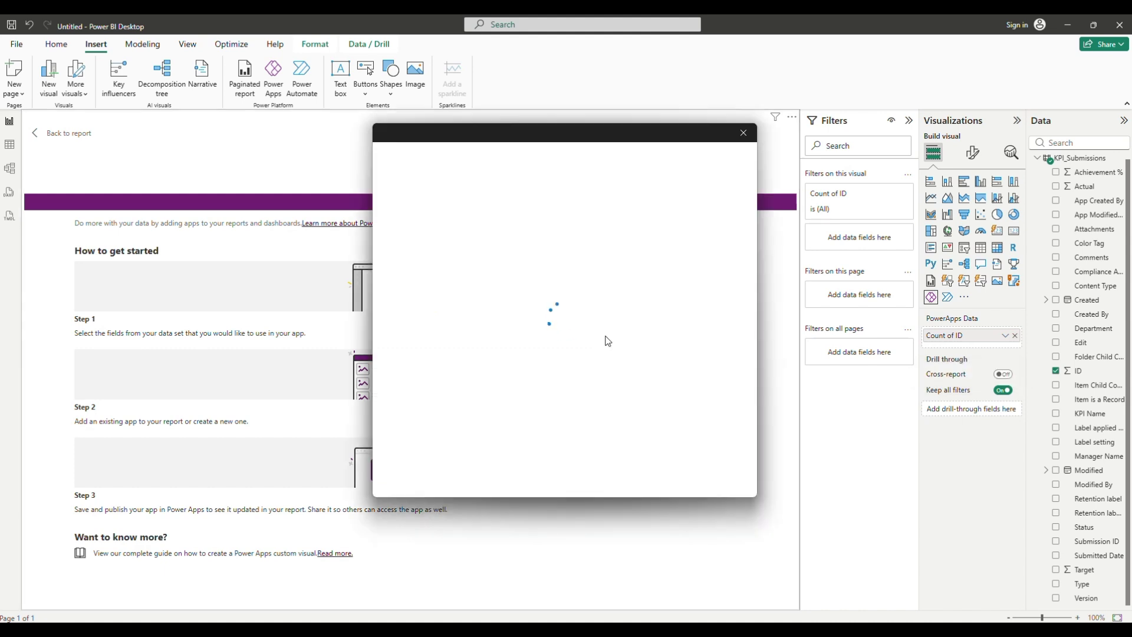
Sign in with the work account e-mail and password, choosing 'No, this app only'
left_click(654, 360)
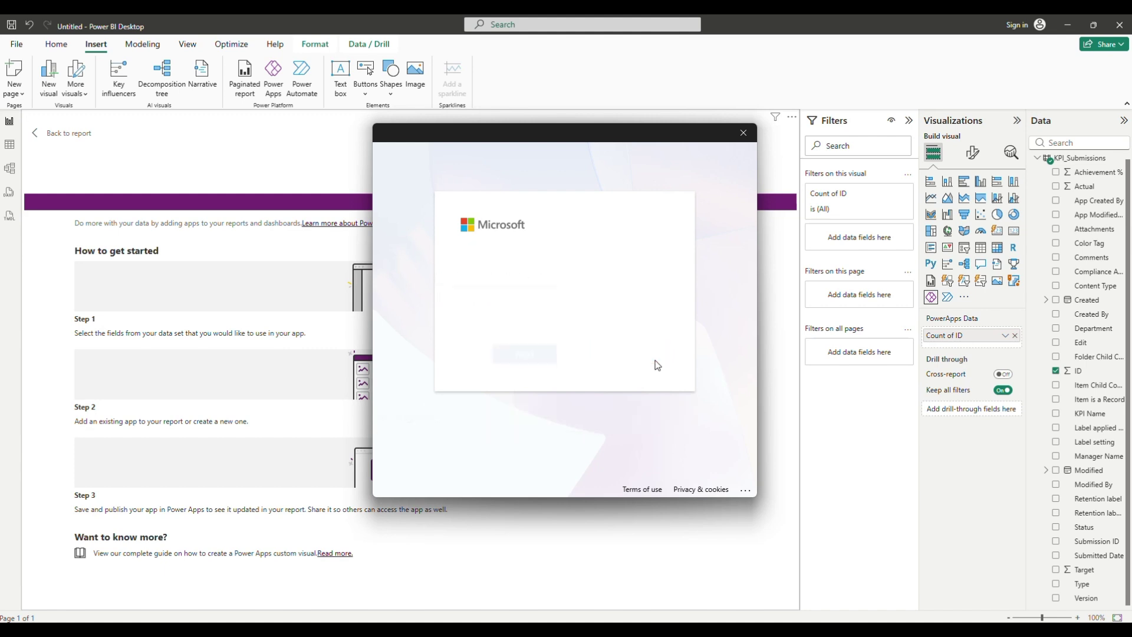
type("••••")
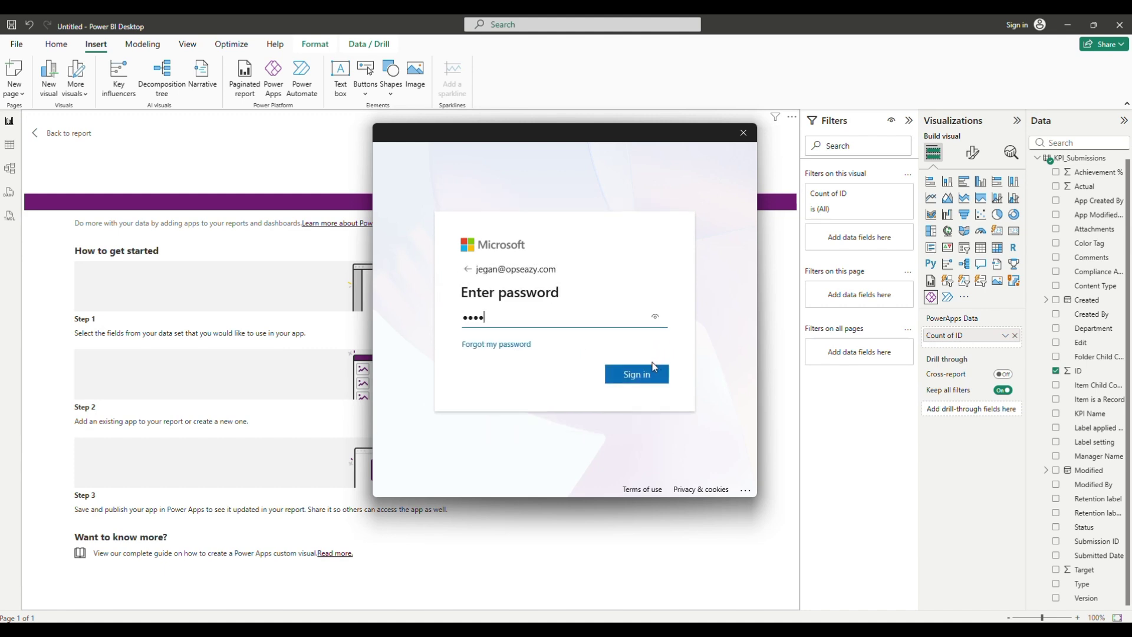
type("••••••••")
left_click(652, 366)
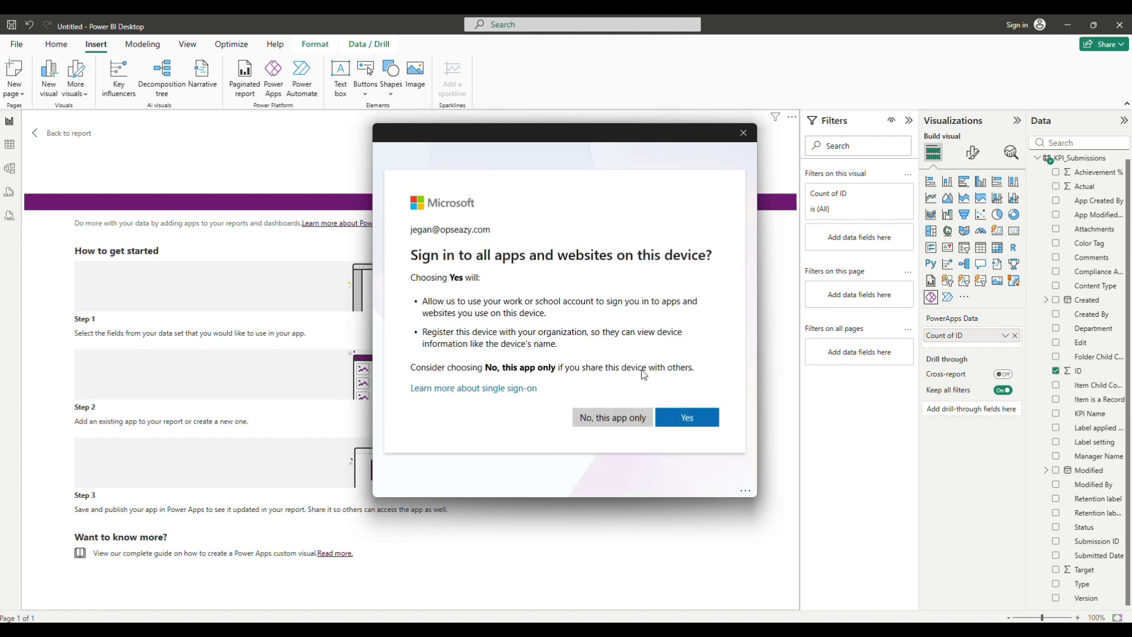
left_click(610, 418)
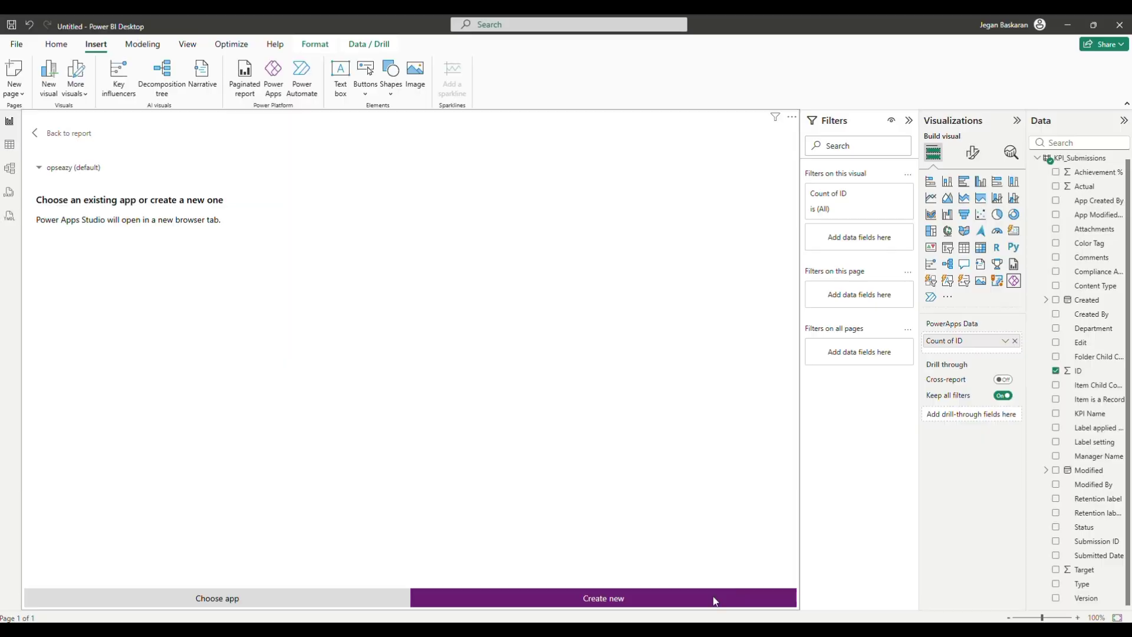
Open a new Chrome tab and go to the Power Apps Home page via the 'ma' suggestion
mouse_move(748, 631)
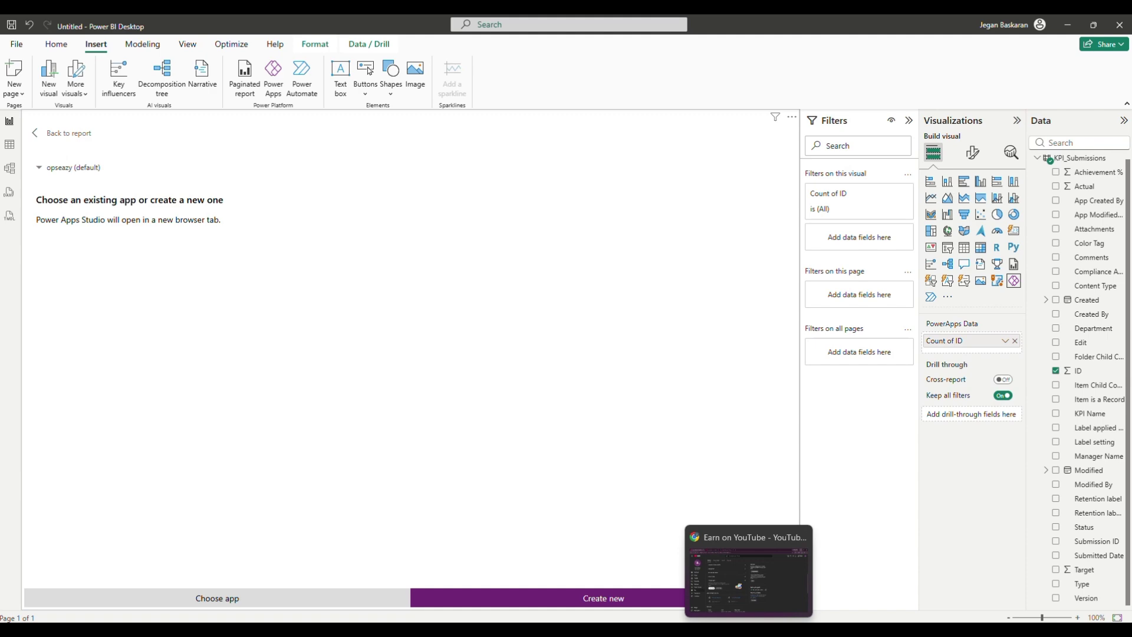
key("alt+Tab")
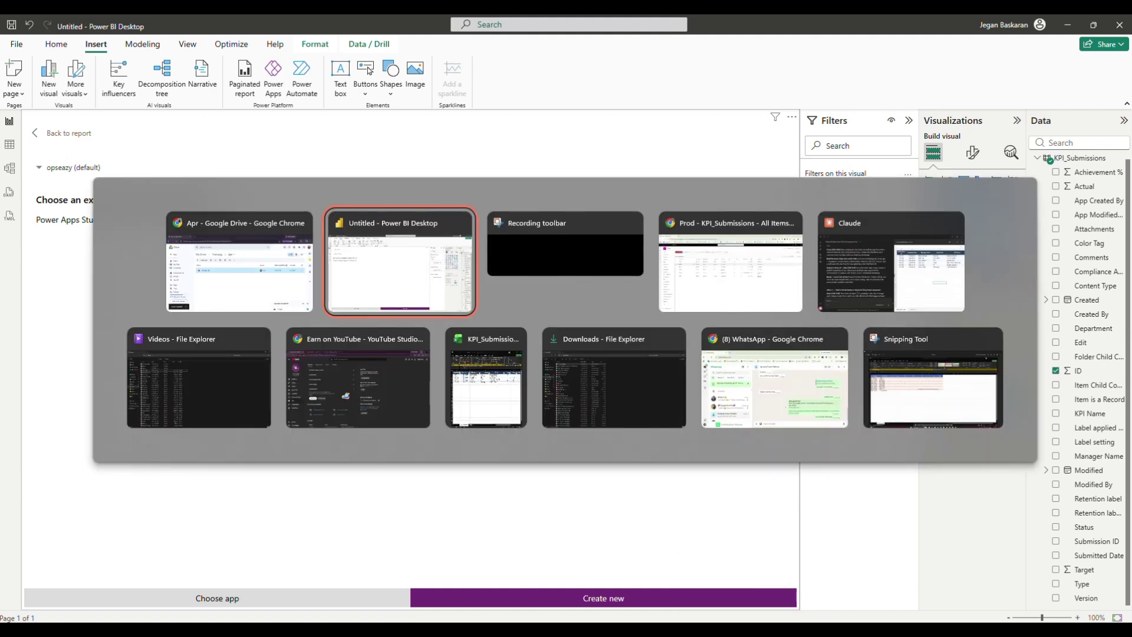
key("Tab")
key("Tab")
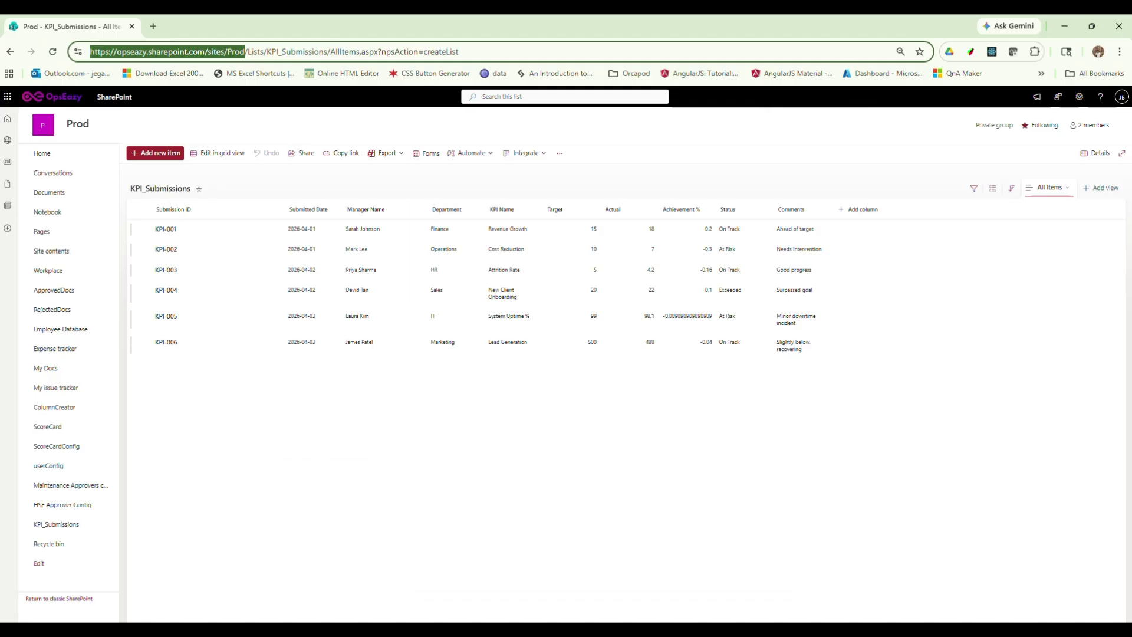
left_click(153, 26)
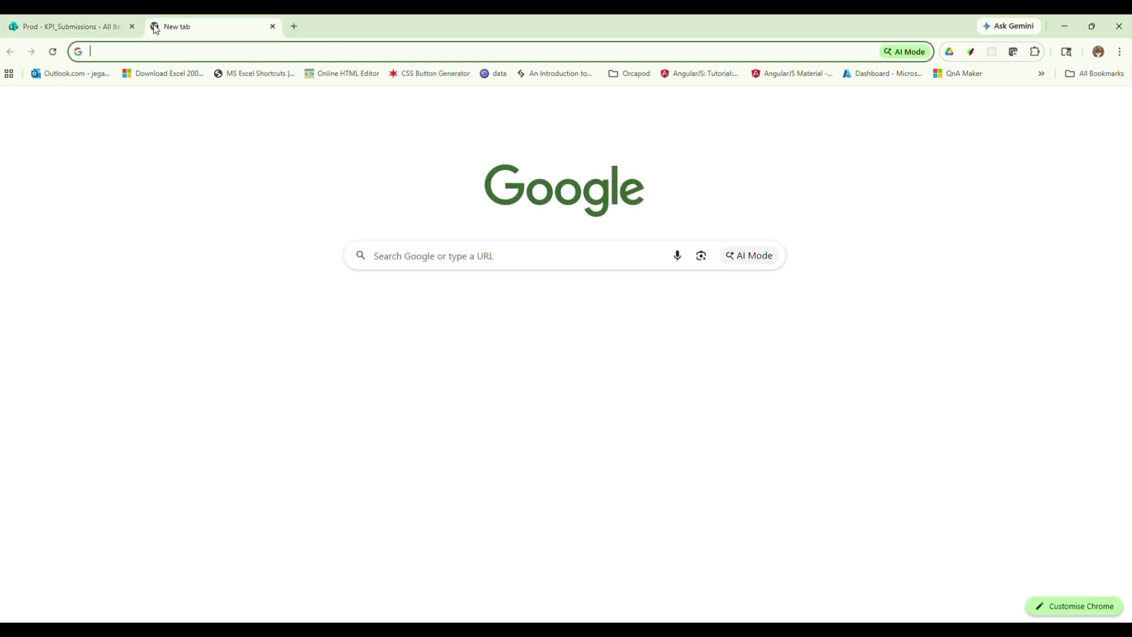
type("ma")
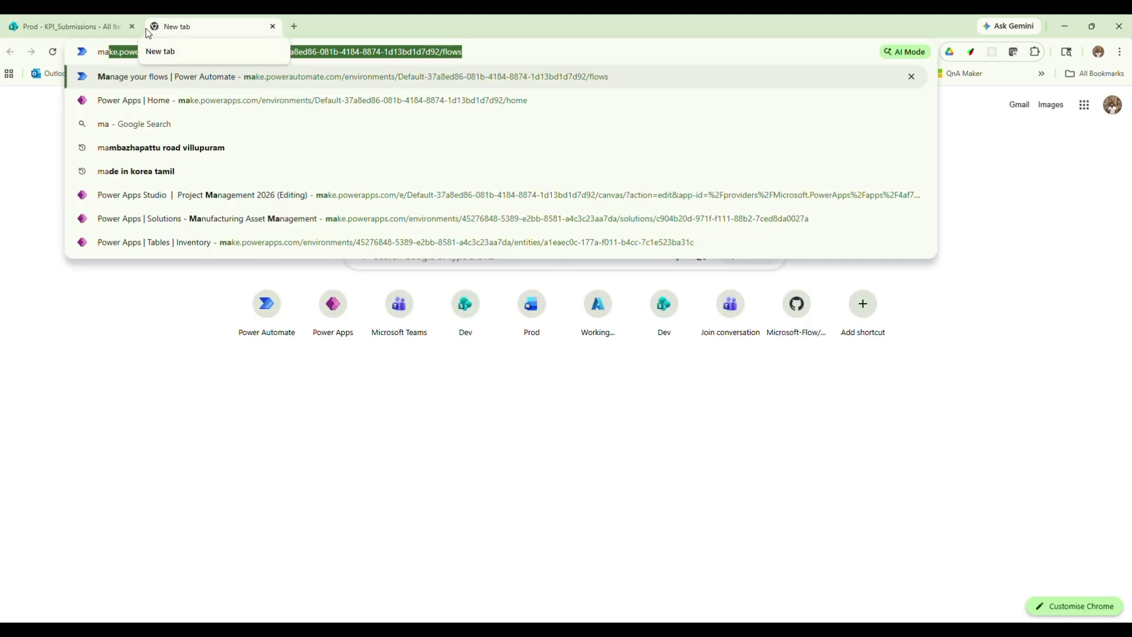
left_click(158, 101)
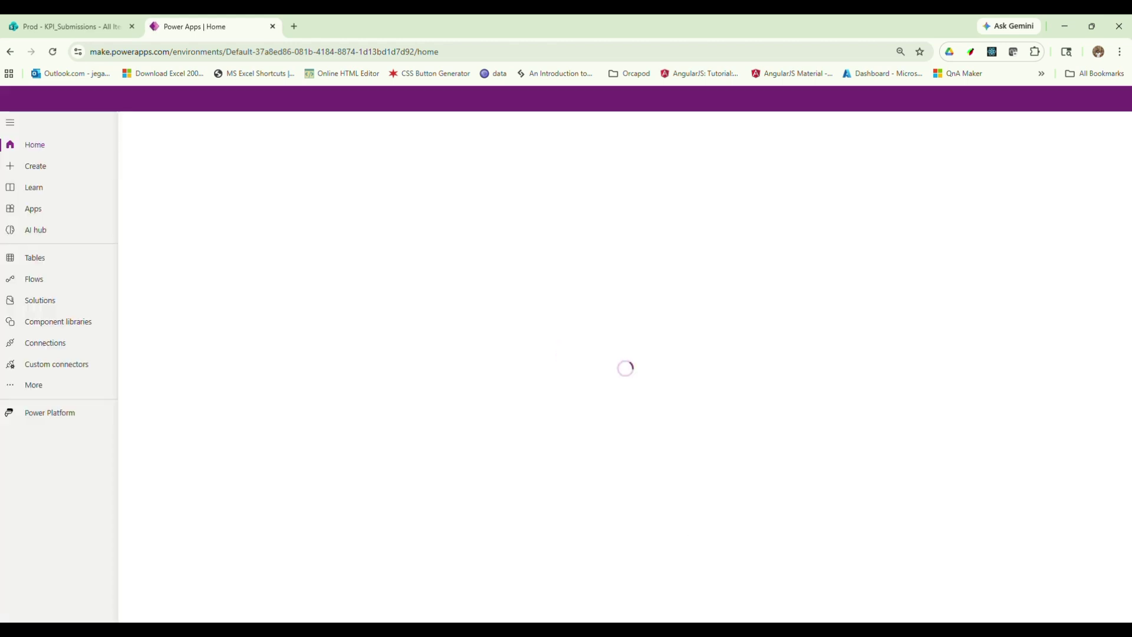
Create a blank canvas app in Tablet size from Power Apps' Create page
left_click(642, 572)
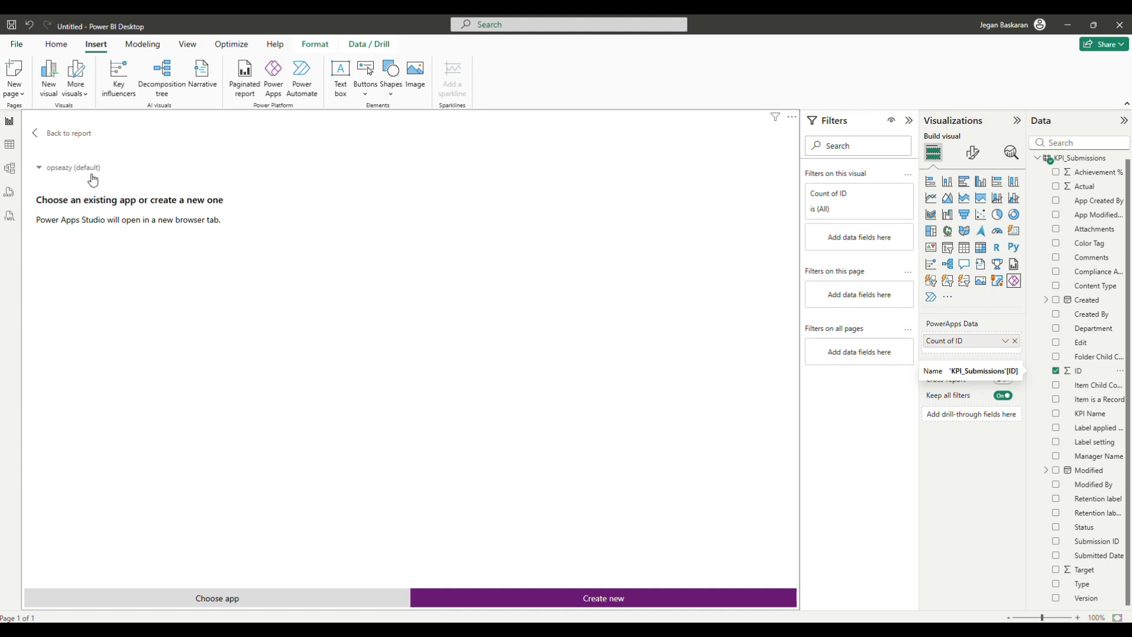
key("alt+Tab")
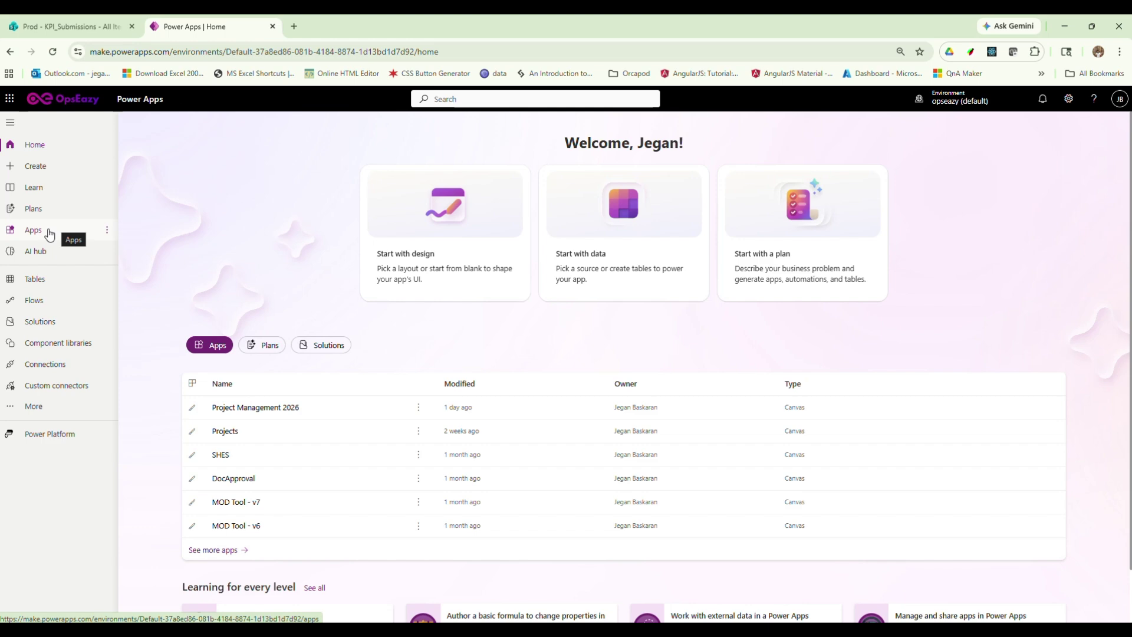
left_click(36, 168)
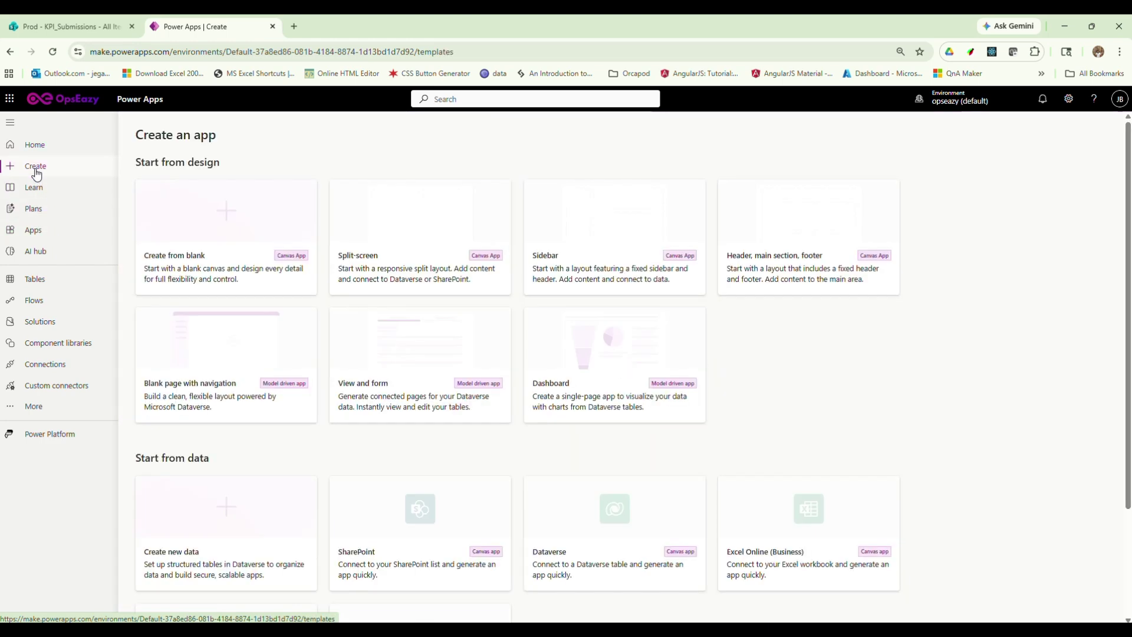
left_click(240, 240)
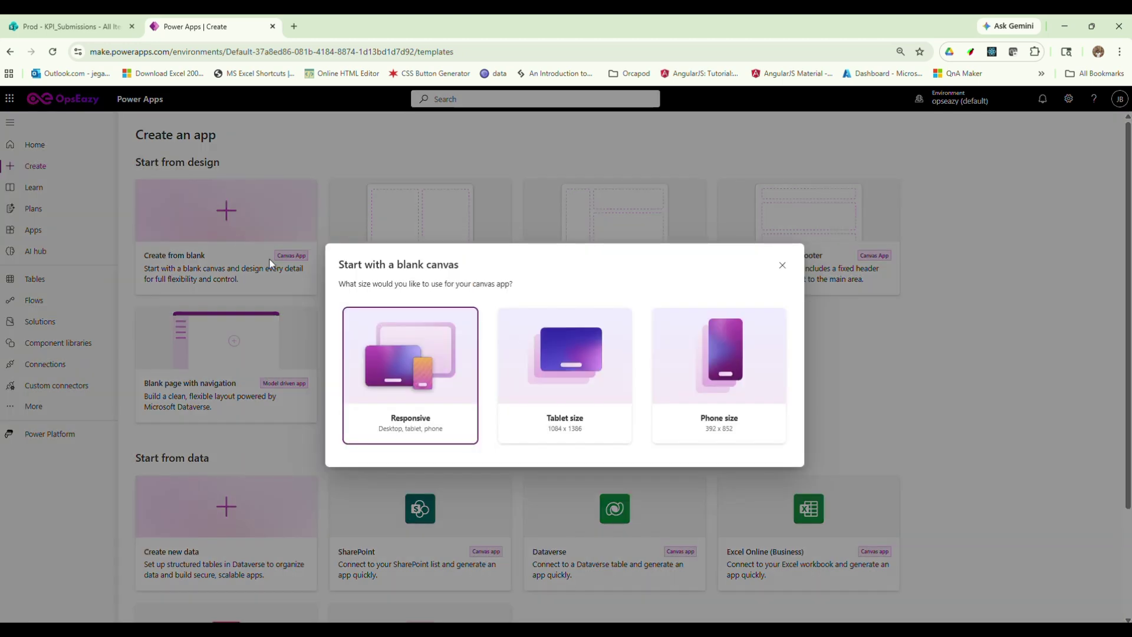
left_click(563, 338)
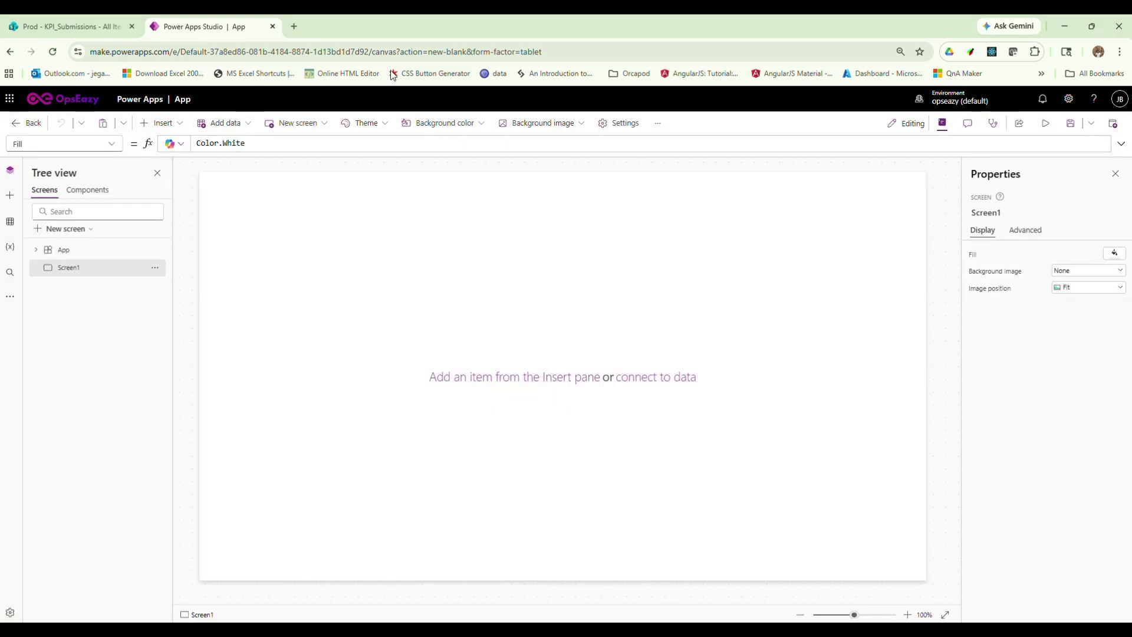
Add a SharePoint data source from the Prod site and connect its KPI_Submissions list
left_click(10, 221)
left_click(59, 211)
left_click(64, 251)
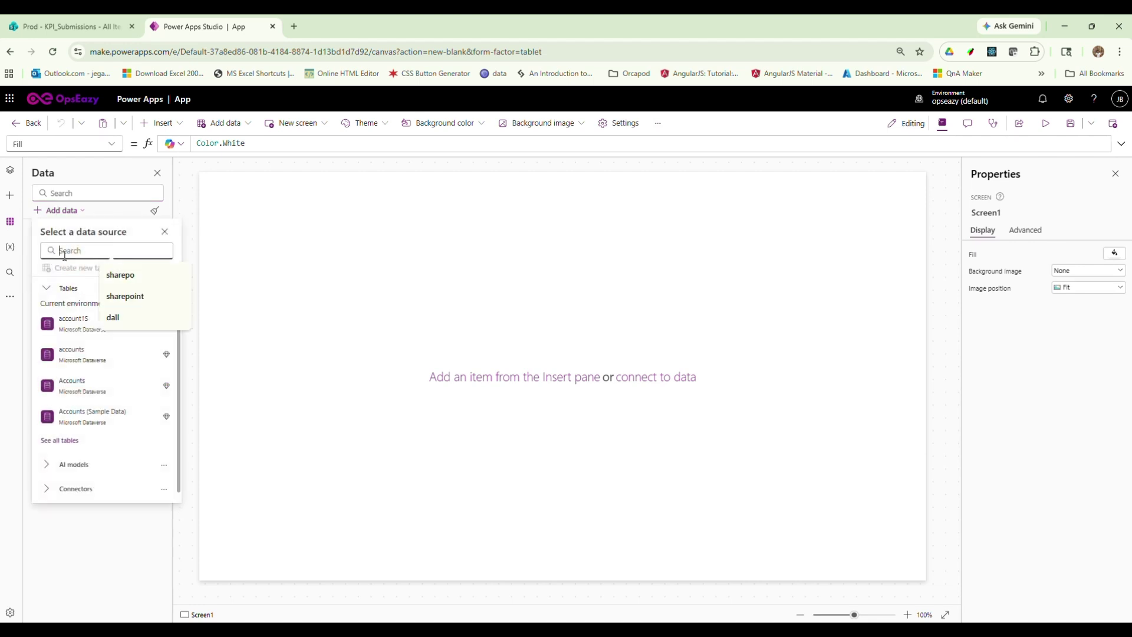
type("sharepoint")
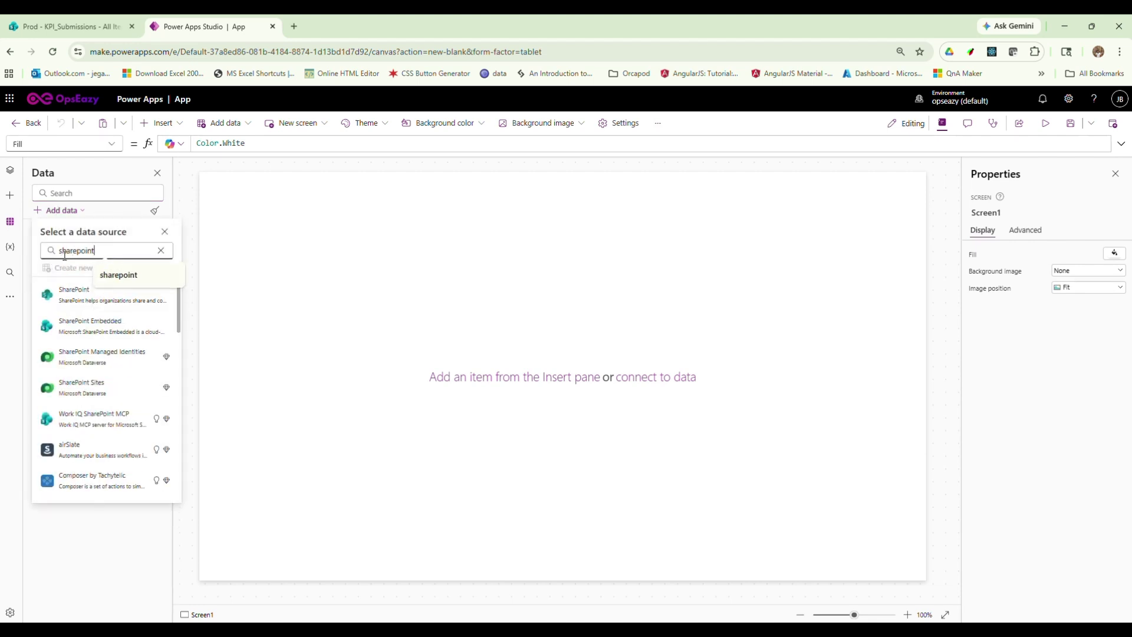
left_click(74, 293)
left_click(84, 301)
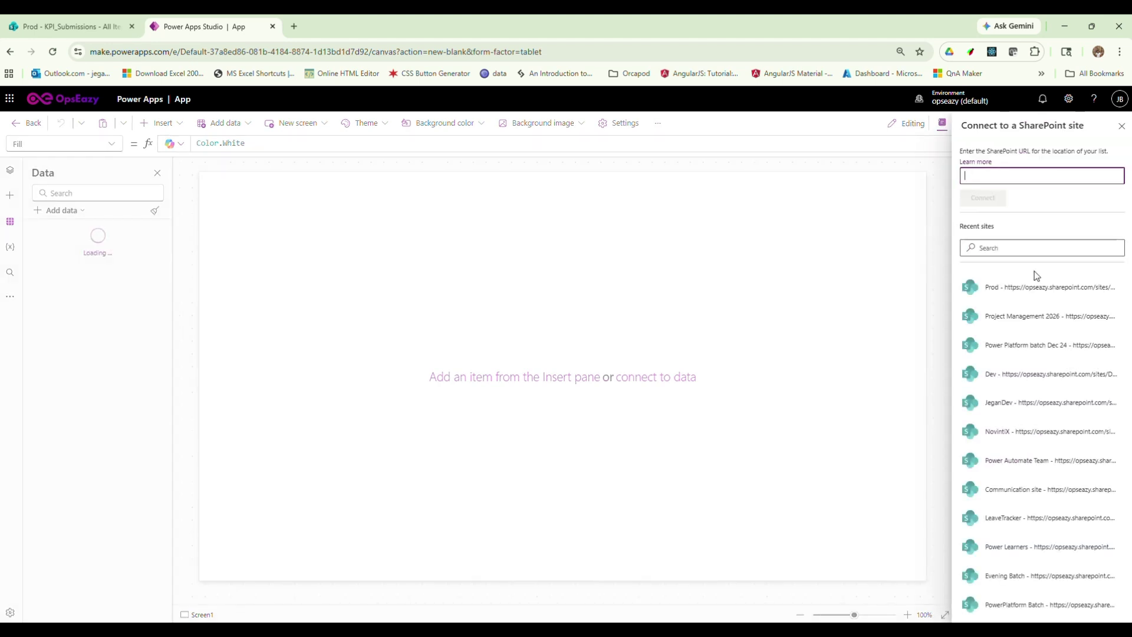
left_click(1025, 287)
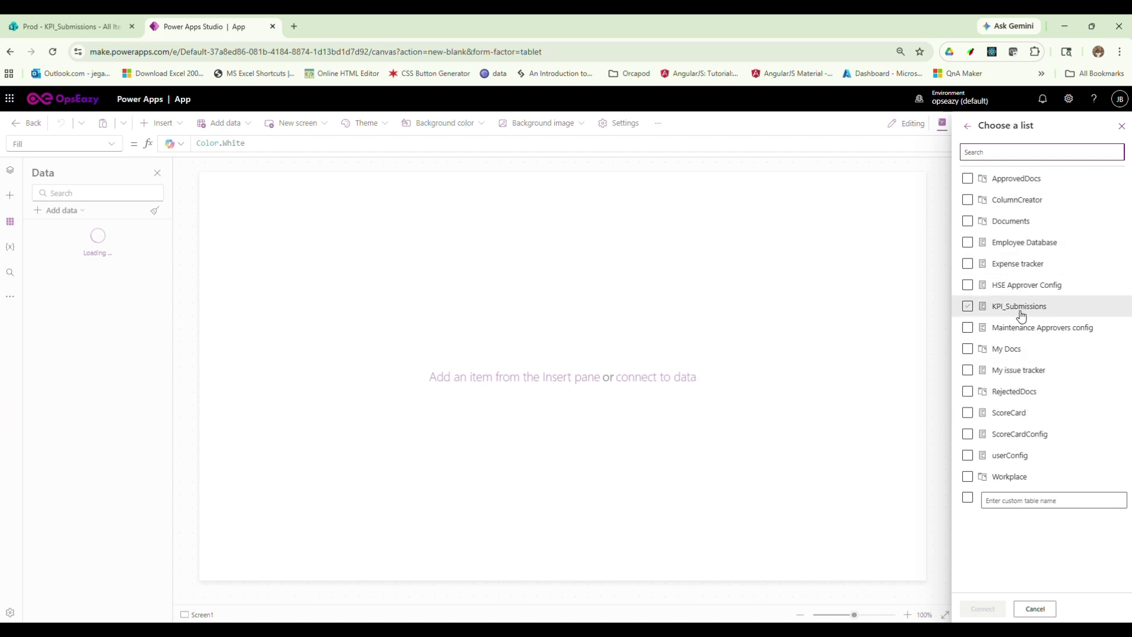
left_click(967, 306)
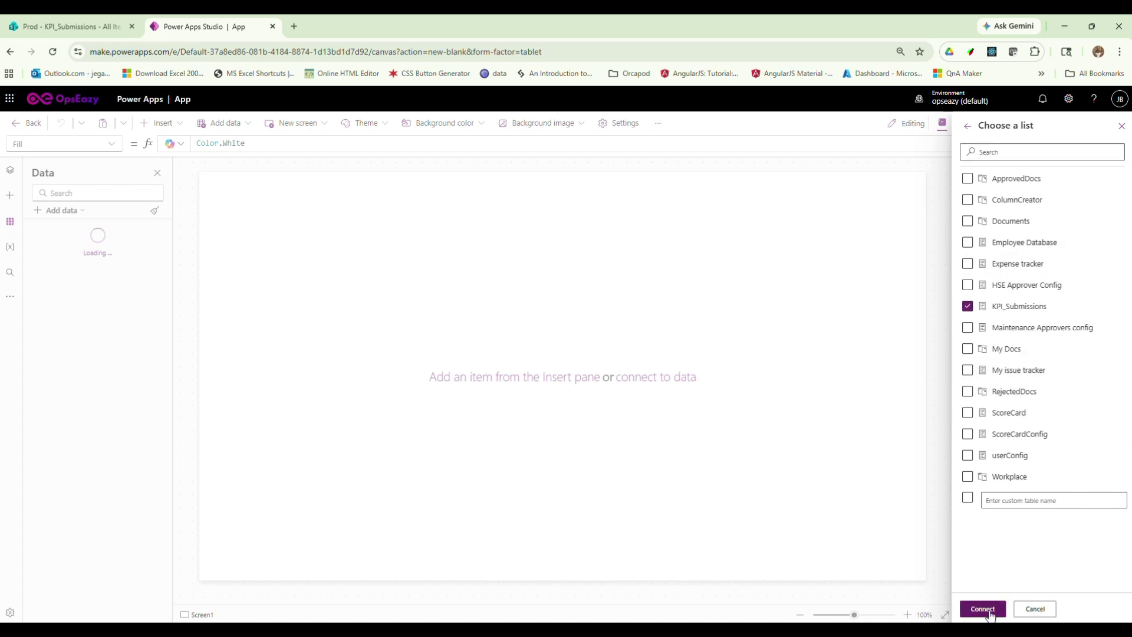
left_click(990, 613)
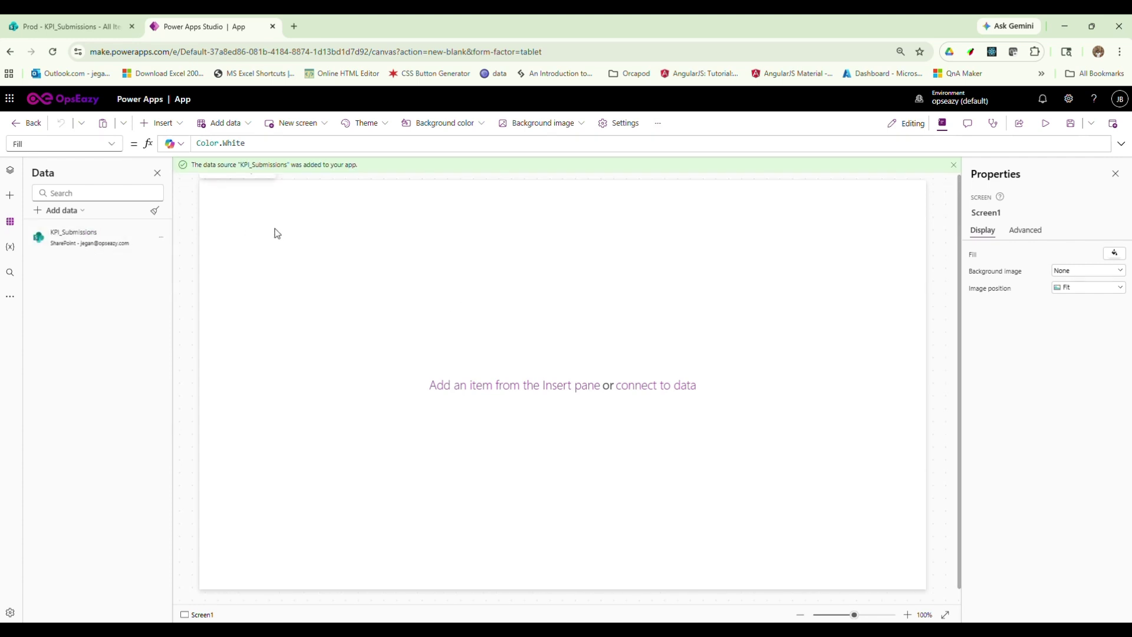
Insert an edit form bound to KPI_Submissions and drag it wider across the screen
left_click(180, 125)
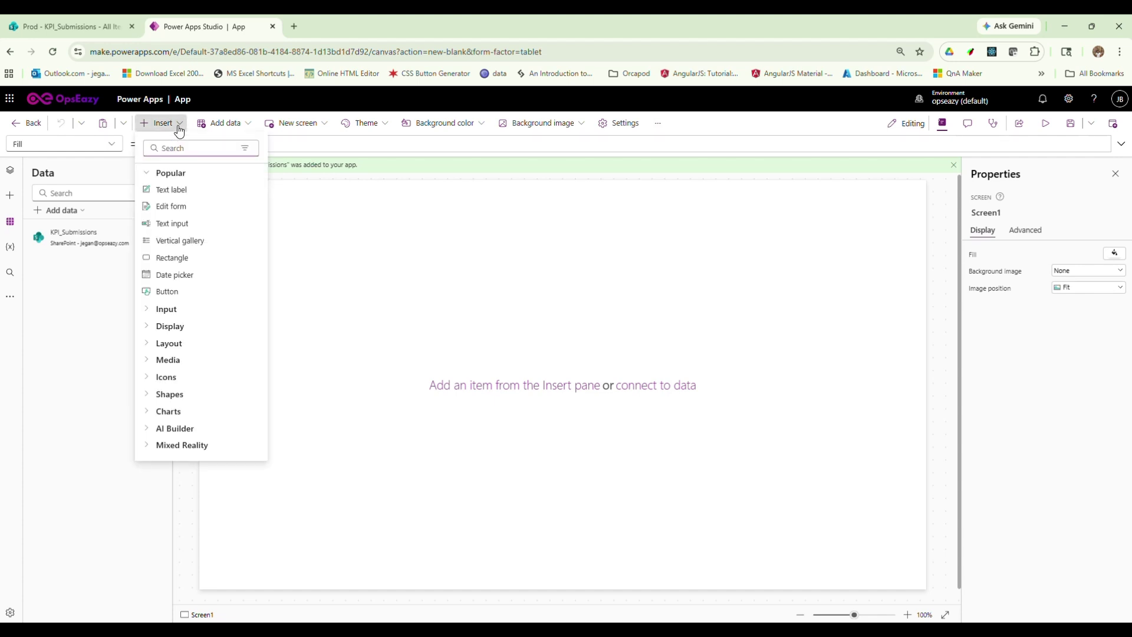
left_click(187, 206)
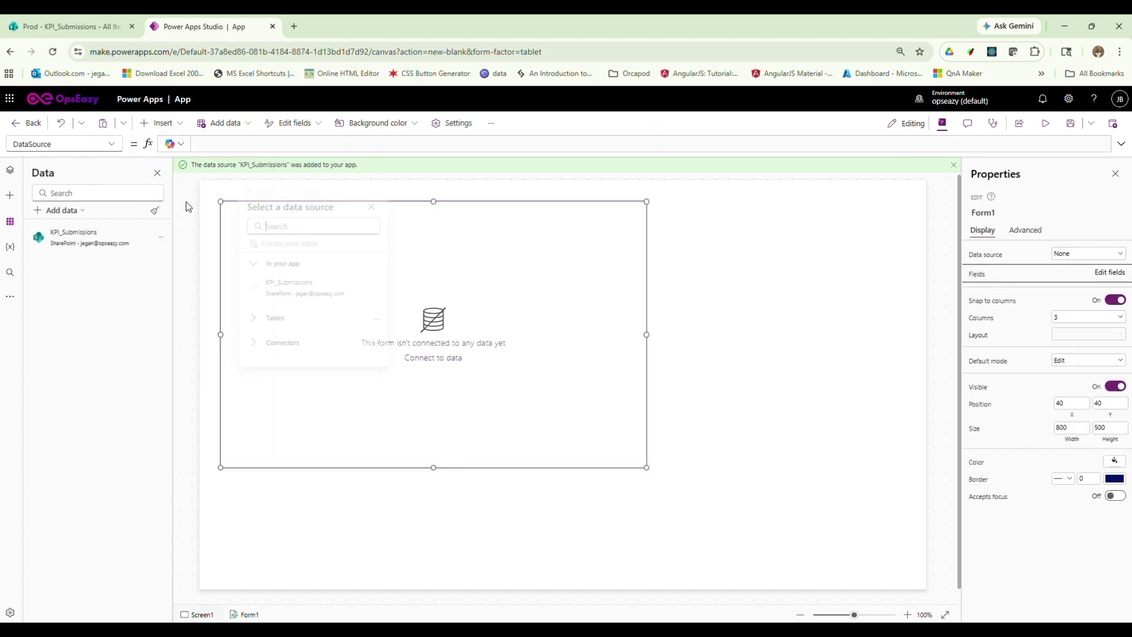
left_click(289, 295)
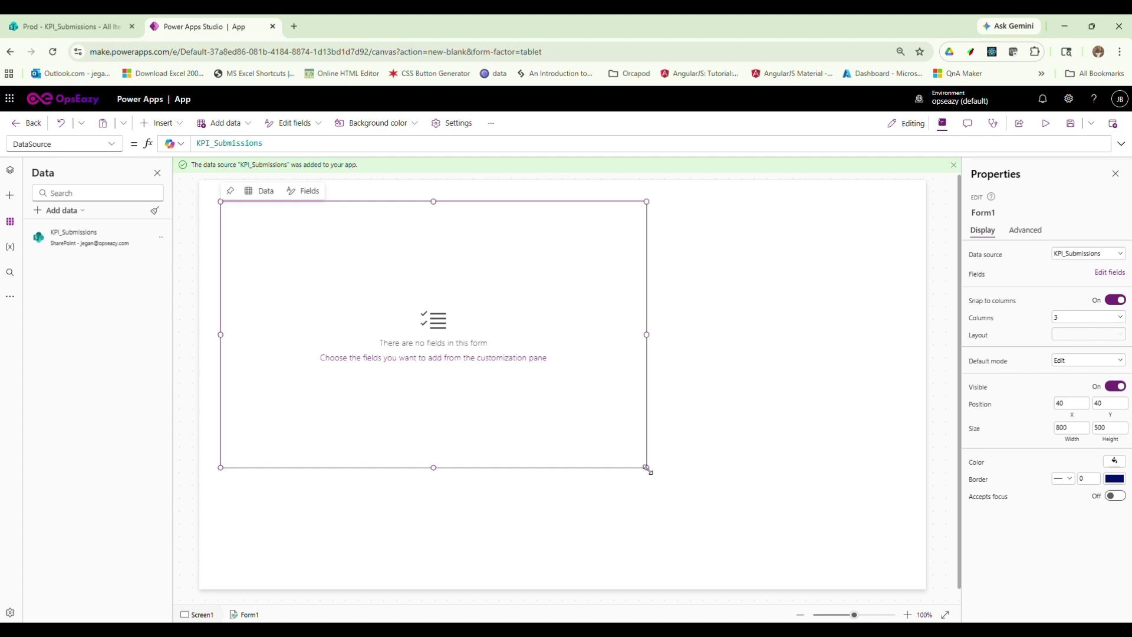
left_click_drag(646, 468, 891, 451)
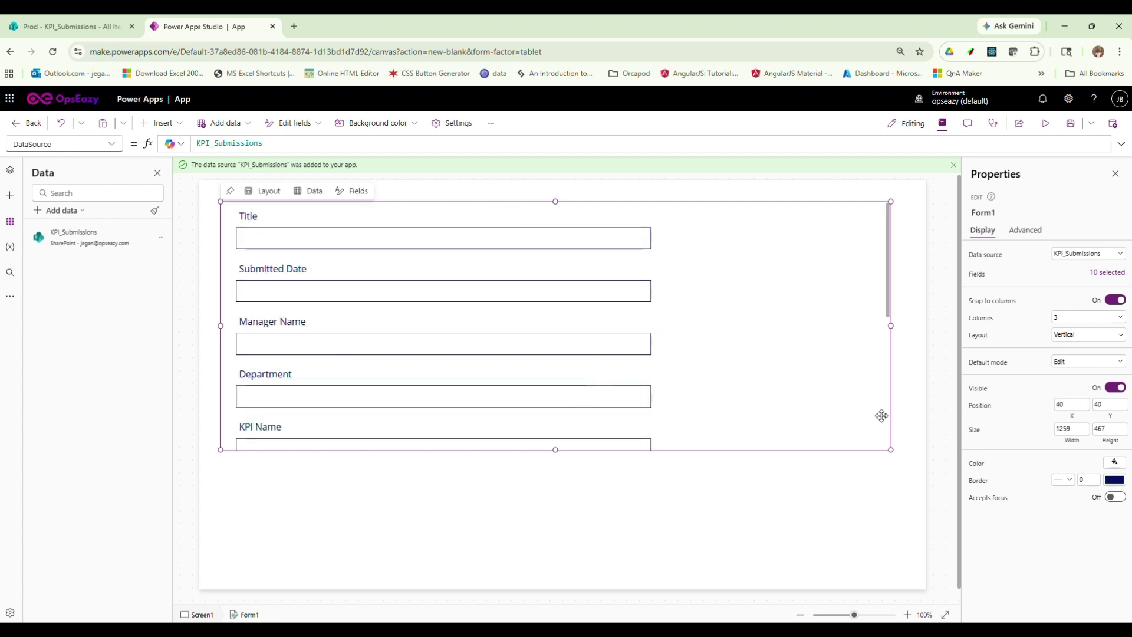
Switch Form1 to a two-column layout and inspect the Title and Comments field cards
left_click(1064, 319)
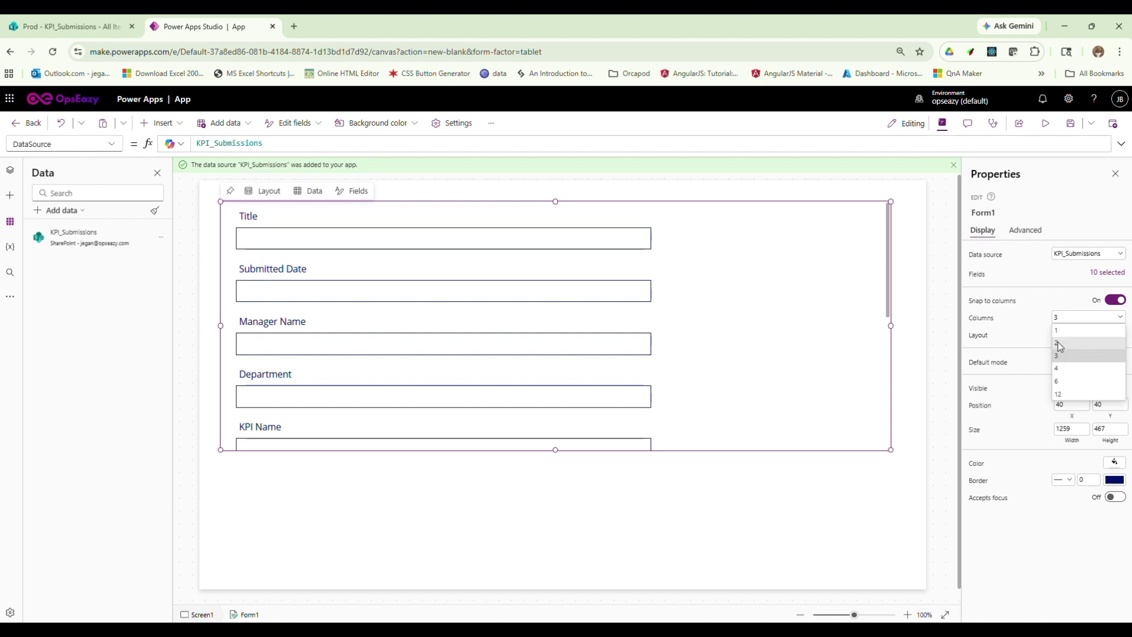
left_click(1059, 342)
left_click(761, 506)
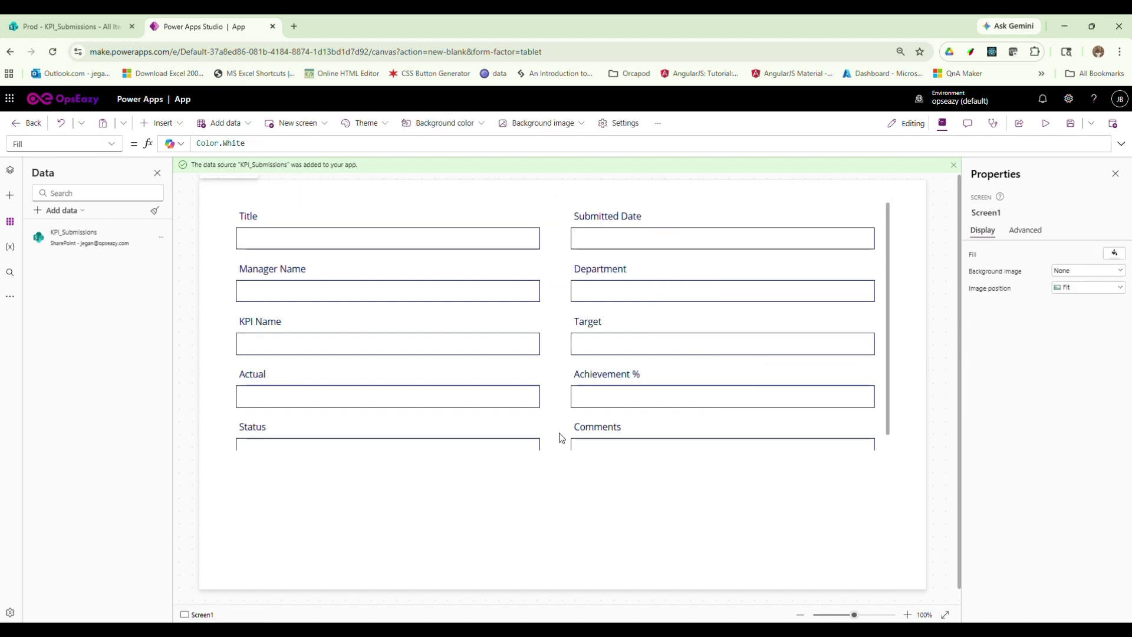
left_click(559, 457)
left_click(550, 453)
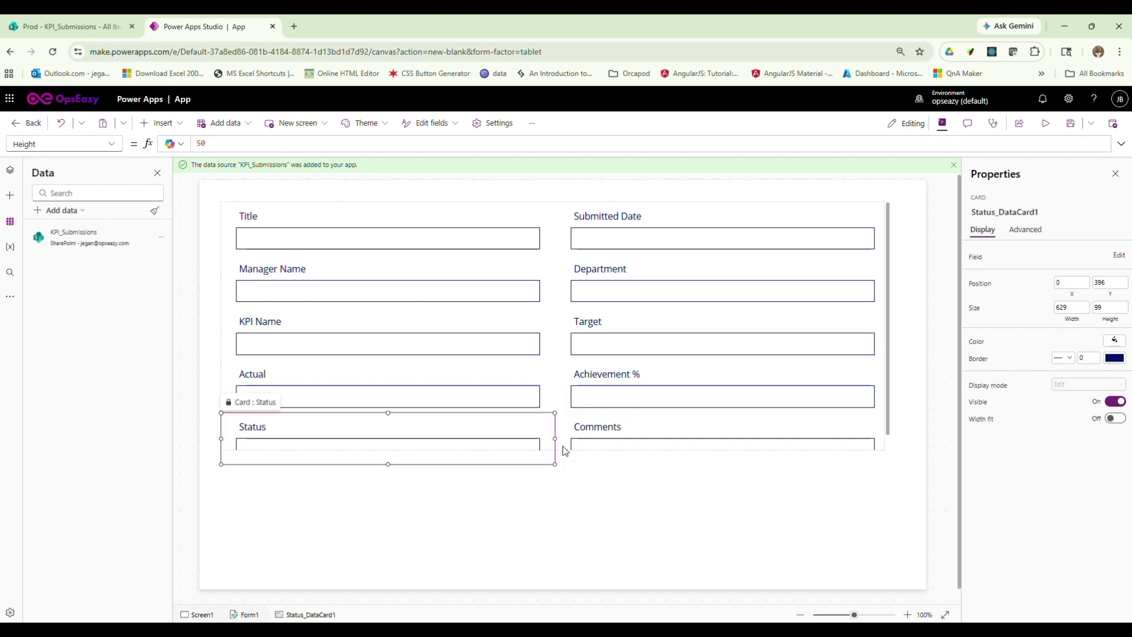
left_click(282, 211)
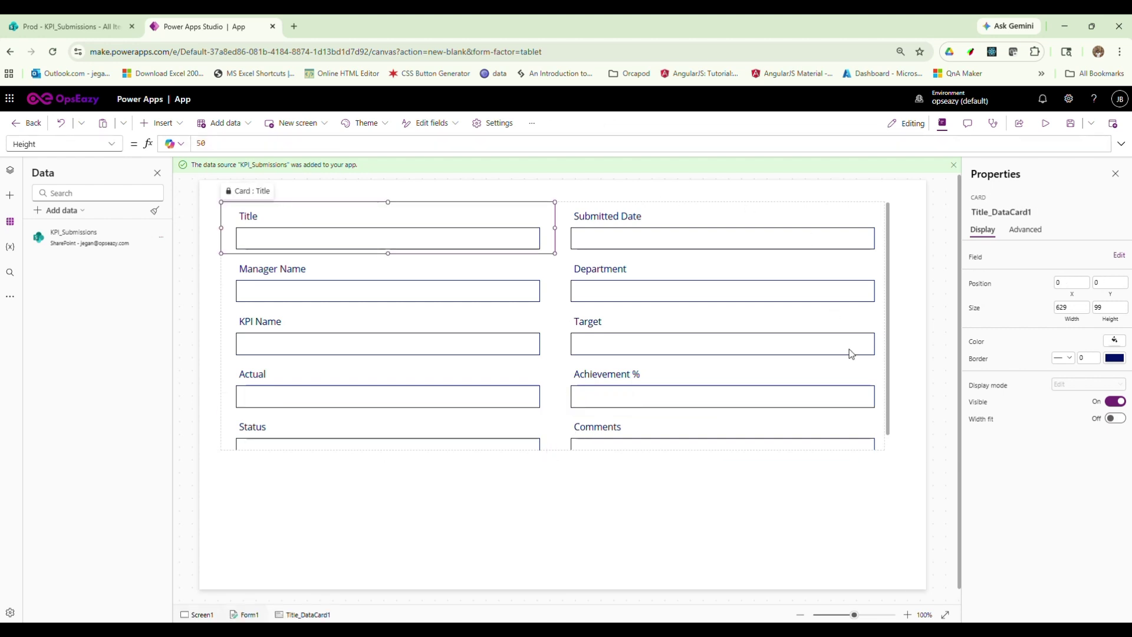
left_click(887, 453)
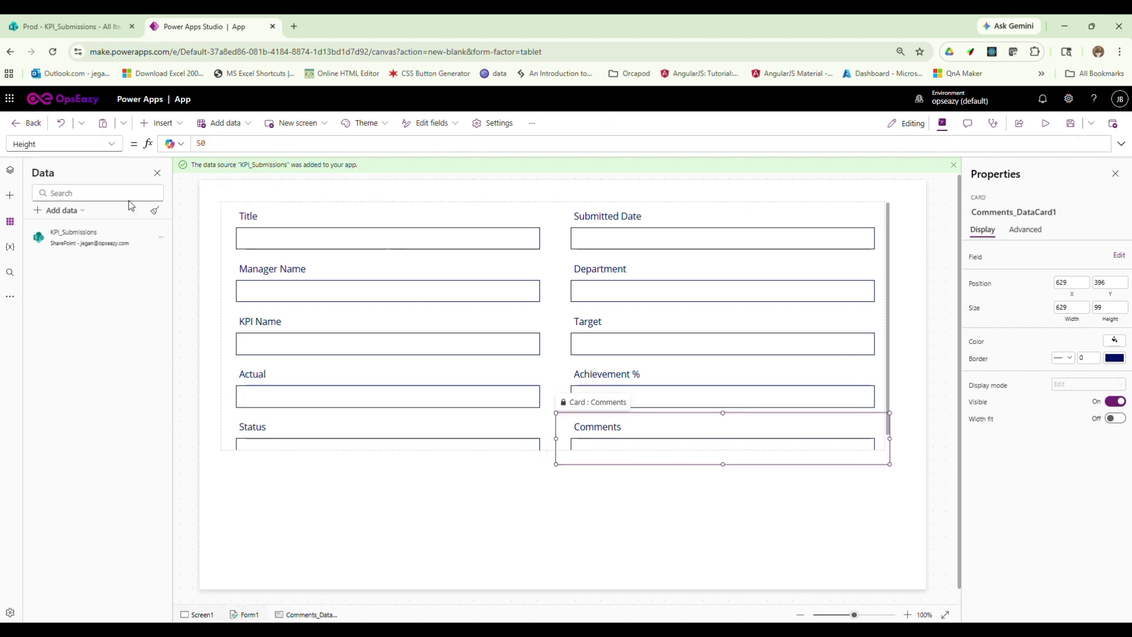
Review the form's ten fields and drag its bottom edge down so Status and Comments show
left_click(9, 172)
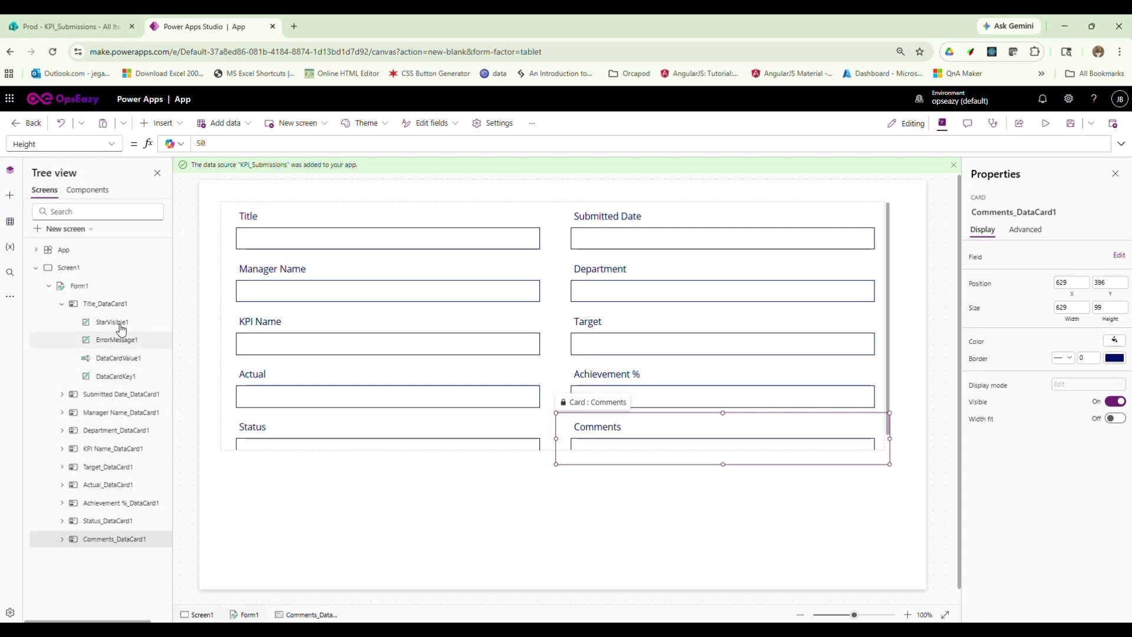
left_click(78, 286)
left_click(1108, 272)
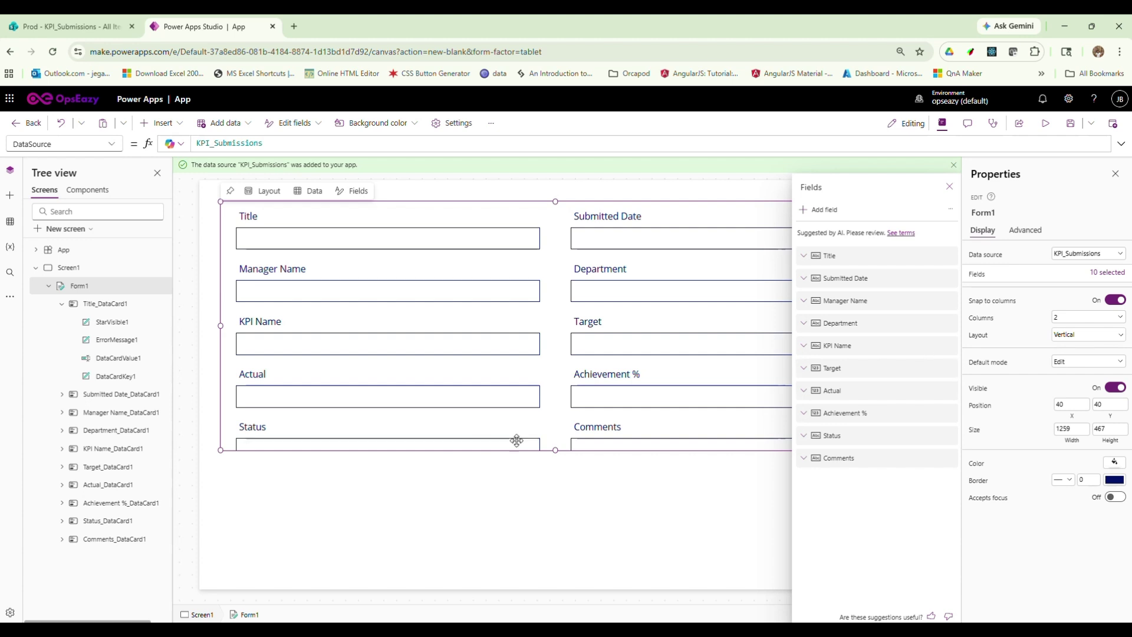
left_click(559, 450)
left_click_drag(559, 450, 559, 507)
left_click(576, 546)
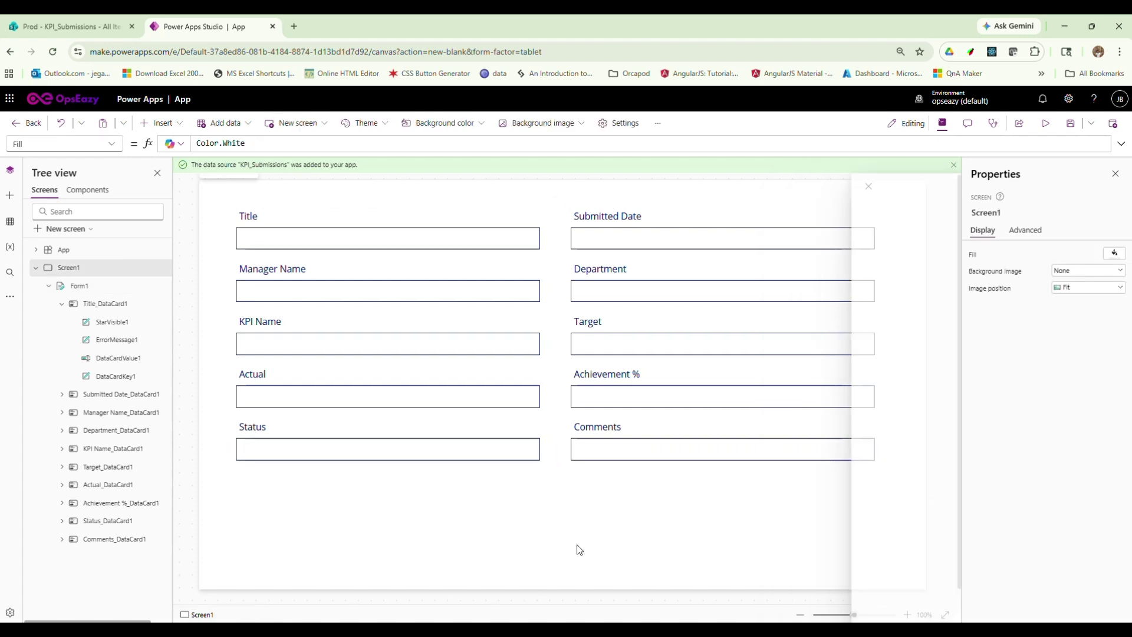
Insert a button and position it just below the form
left_click(159, 123)
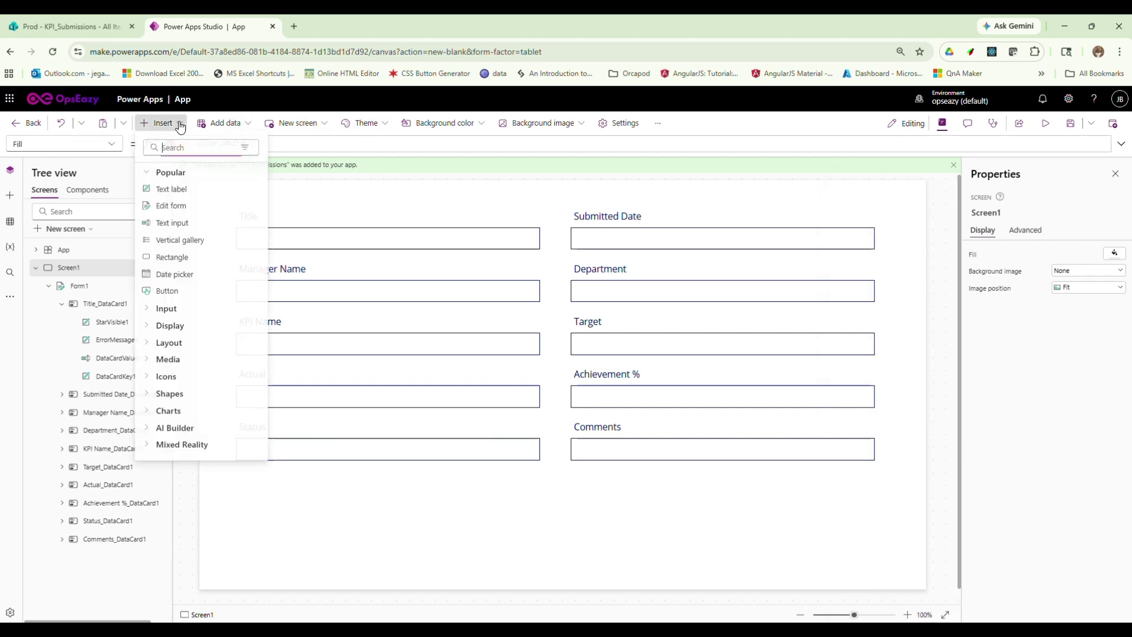
type("bu")
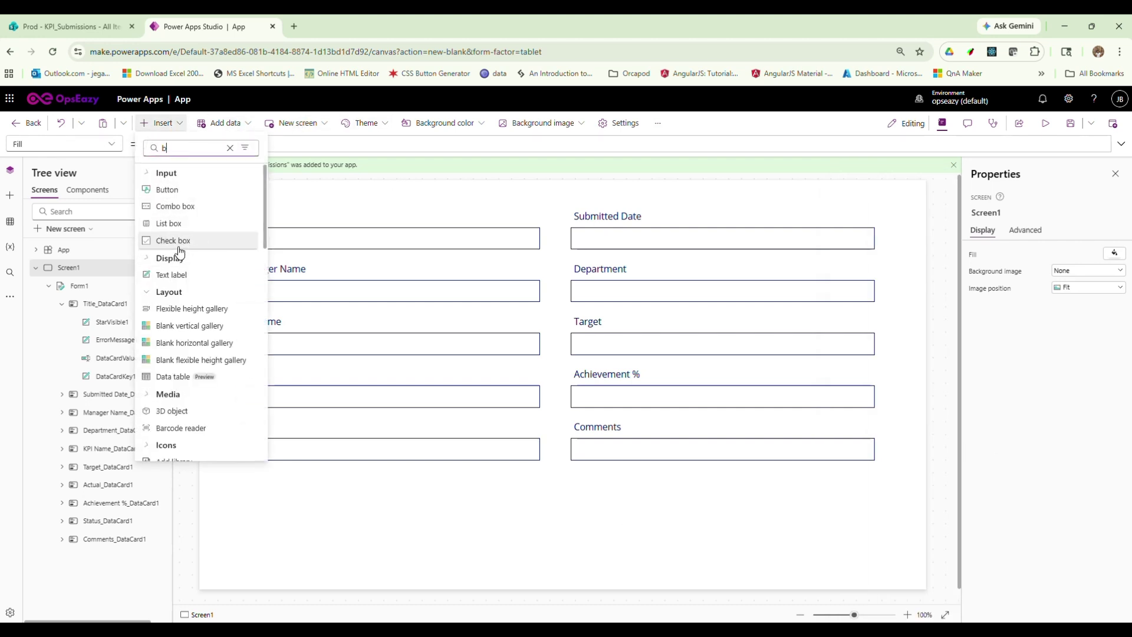
left_click(167, 189)
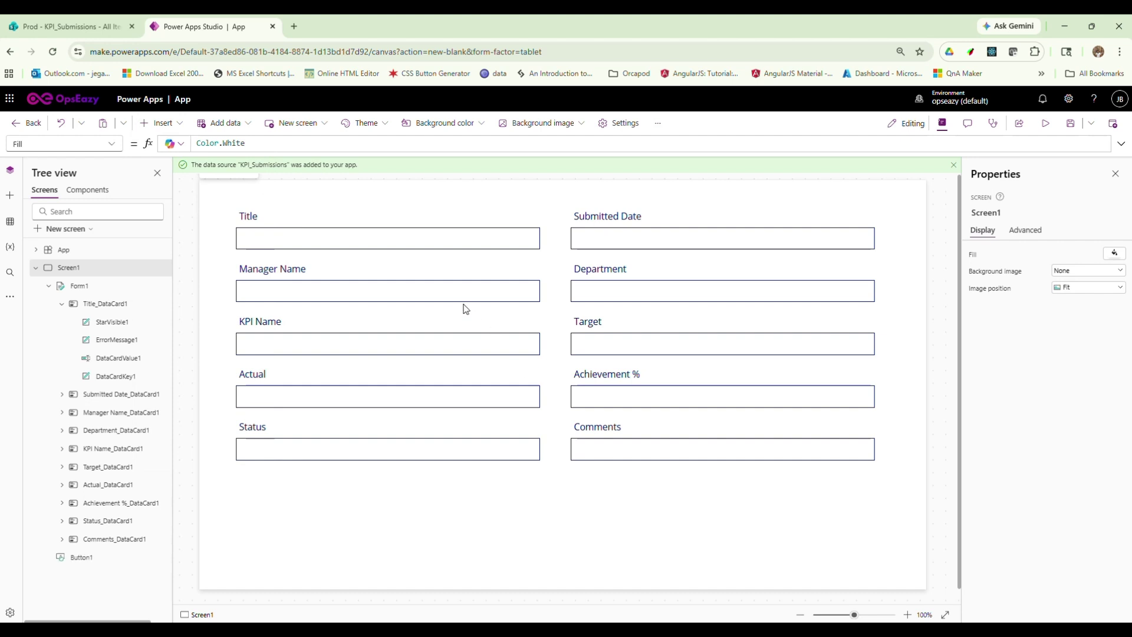
left_click_drag(617, 526, 564, 508)
Caption the button 'Save', set its OnSelect to SubmitForm(Form1), and nudge it slightly lower
double_click(1080, 254)
type("Save")
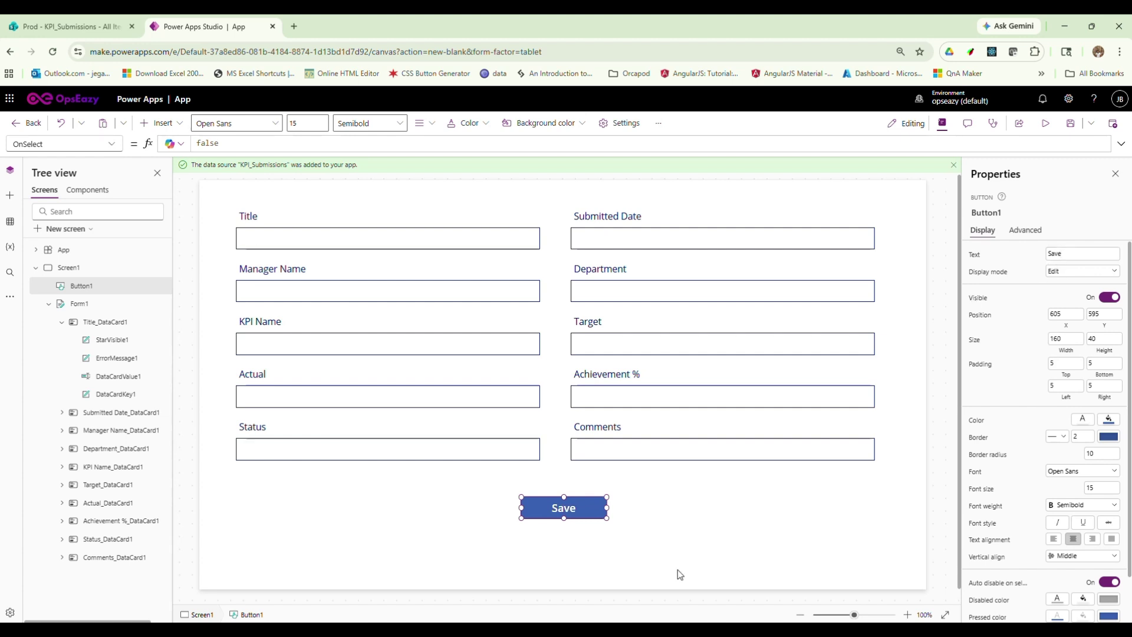
double_click(236, 148)
type("S")
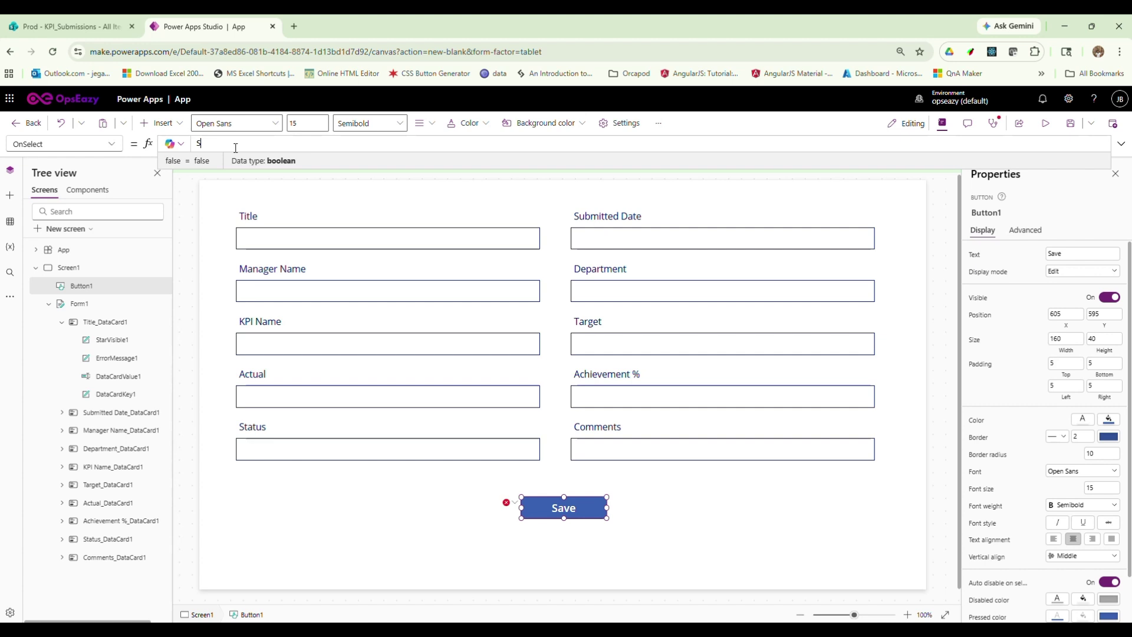
type("ubmitForm(")
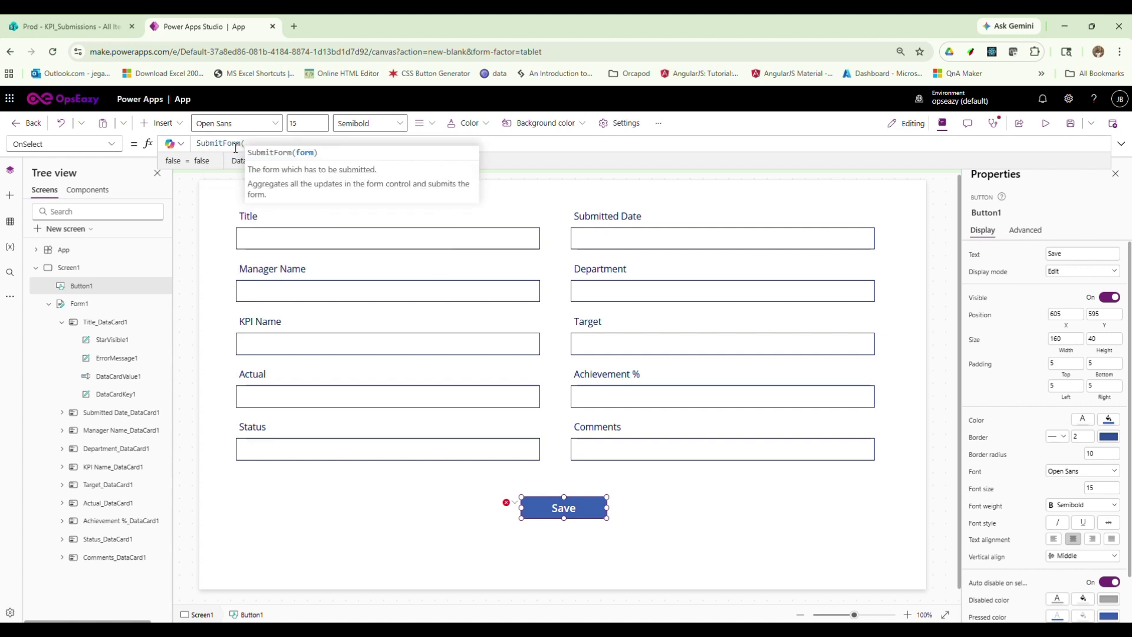
type("for")
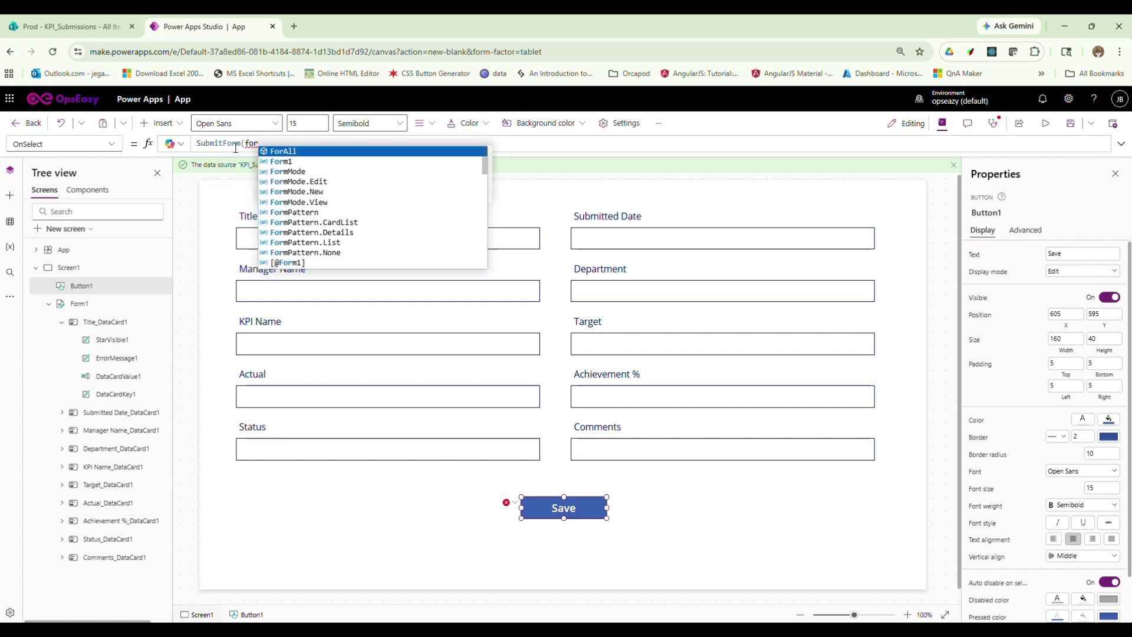
key("Down")
key("Tab")
type(")")
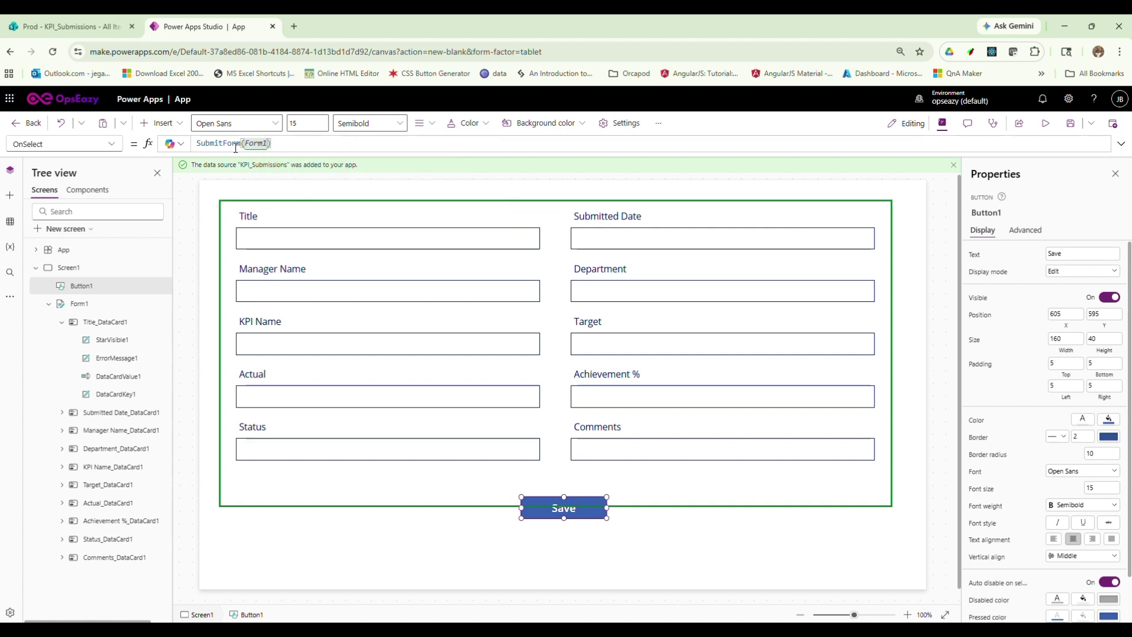
left_click(602, 560)
left_click(573, 520)
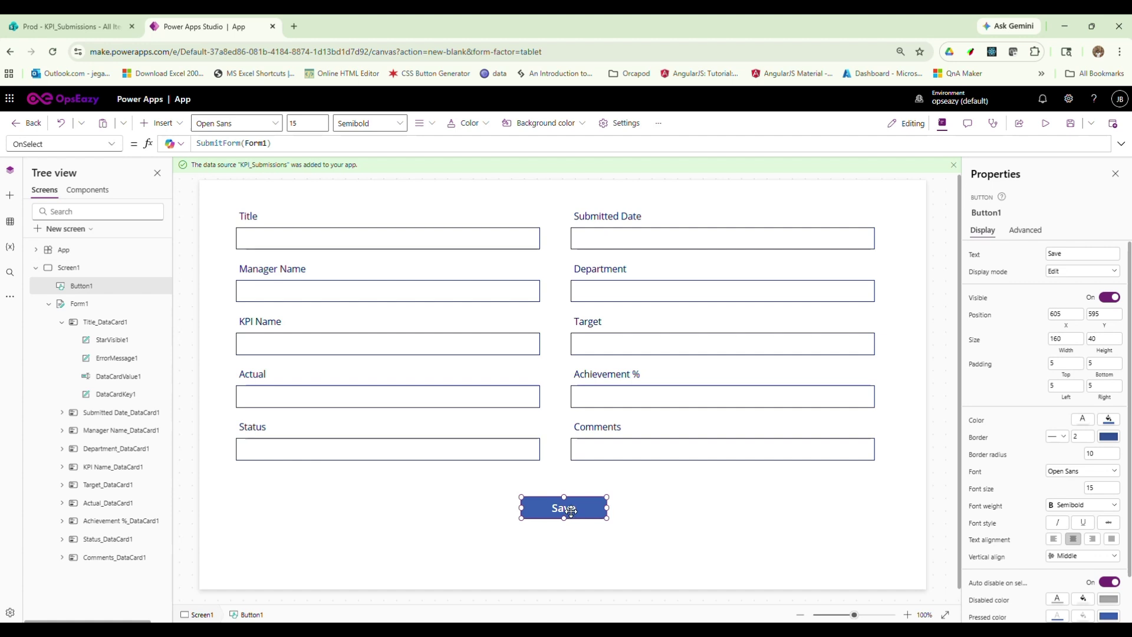
left_click_drag(574, 520, 573, 528)
Select Form1's OnSuccess property and replace its false value with a Notify call
left_click(627, 494)
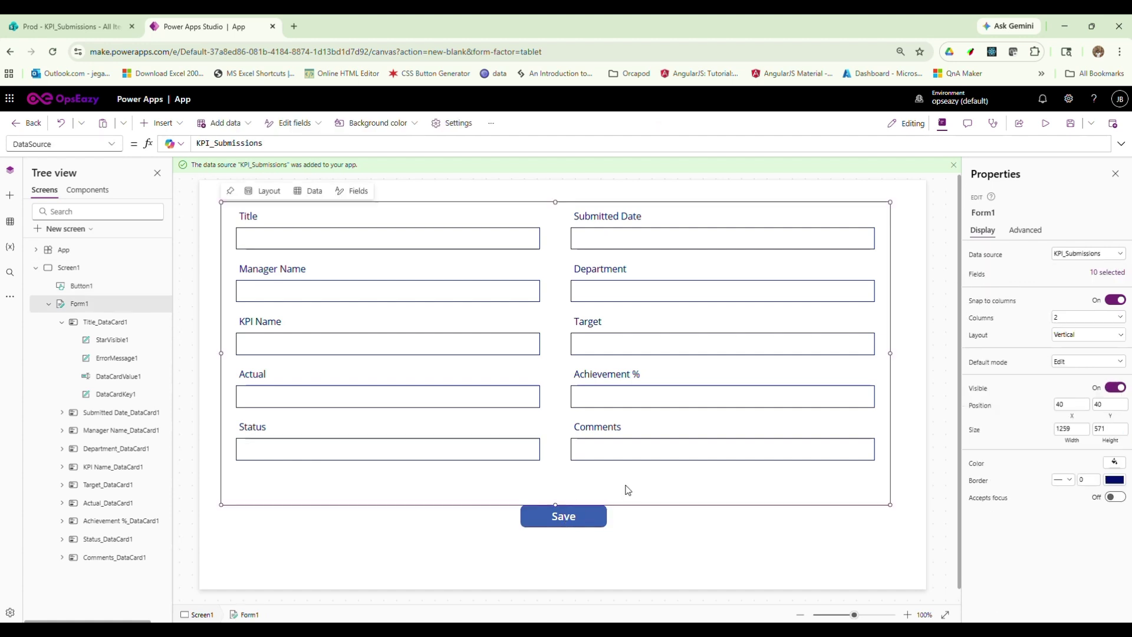
left_click(115, 144)
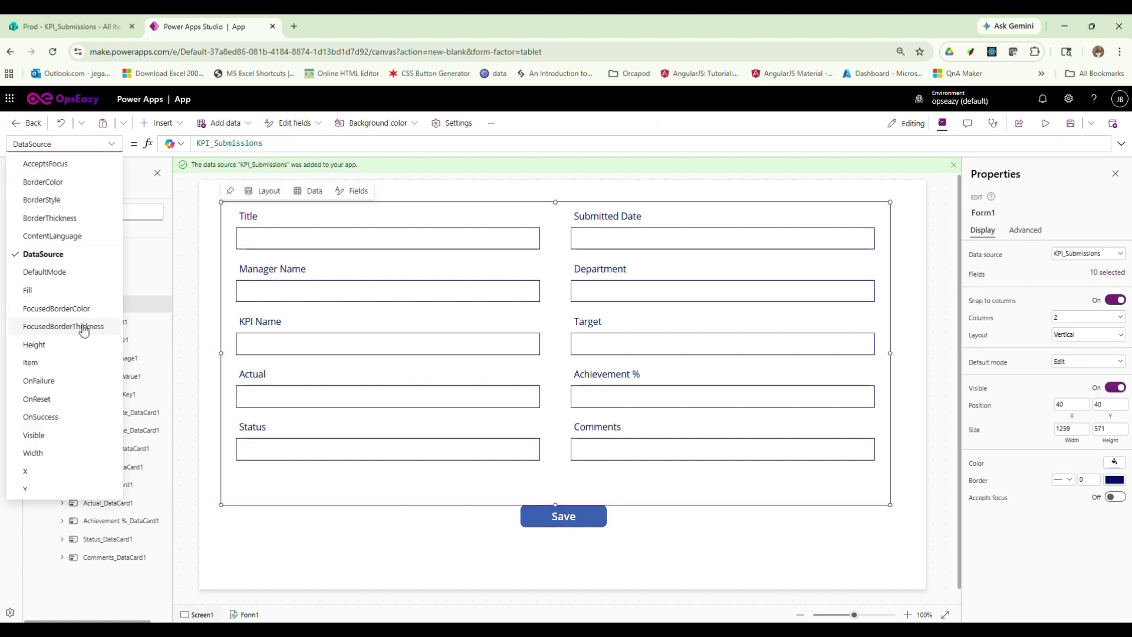
left_click(70, 421)
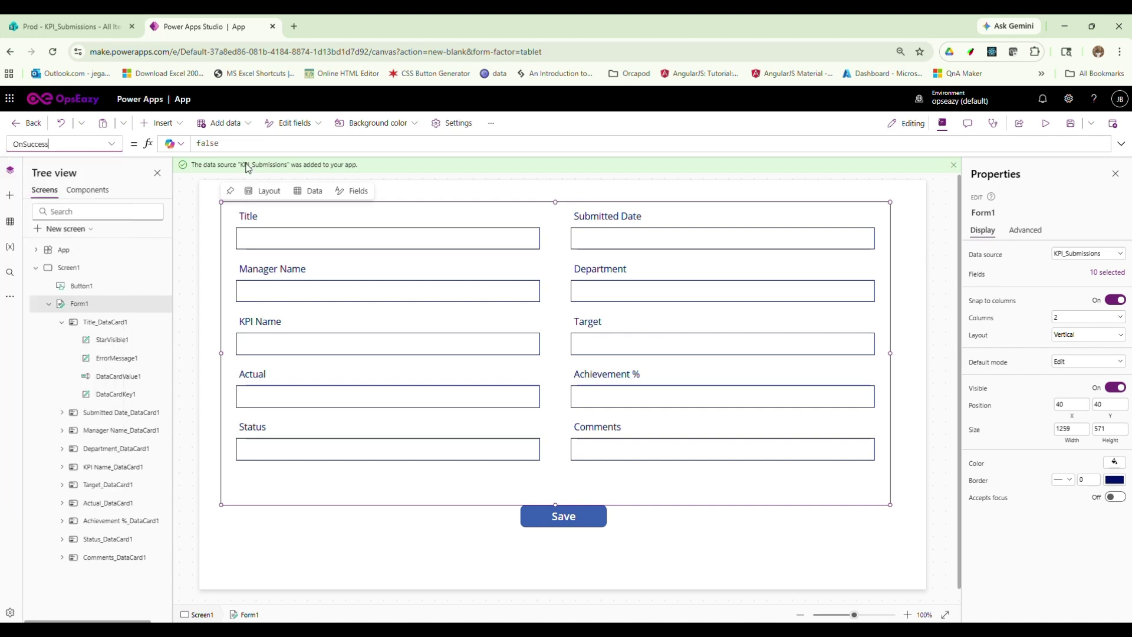
left_click(238, 143)
key("ctrl+a")
type("No")
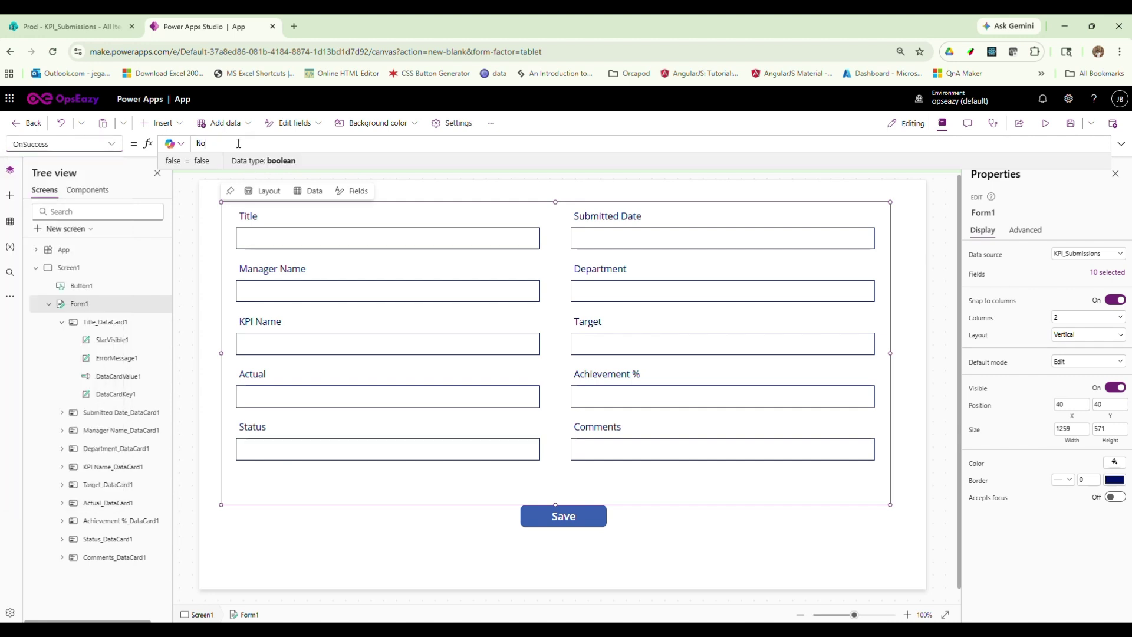
key("Tab")
Complete OnSuccess as Notify("KPI Saved",NotificationType.Success); ResetForm(Form1);
type("\"Item")
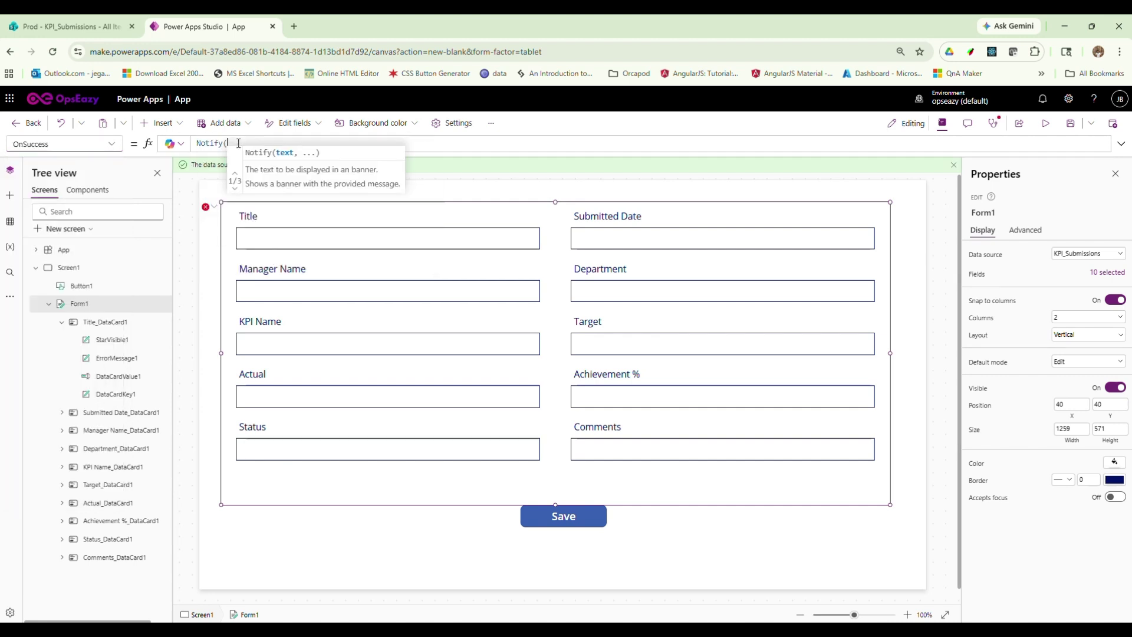
key("BackSpace")
key("BackSpace")
key("BackSpace")
key("BackSpace")
key("BackSpace")
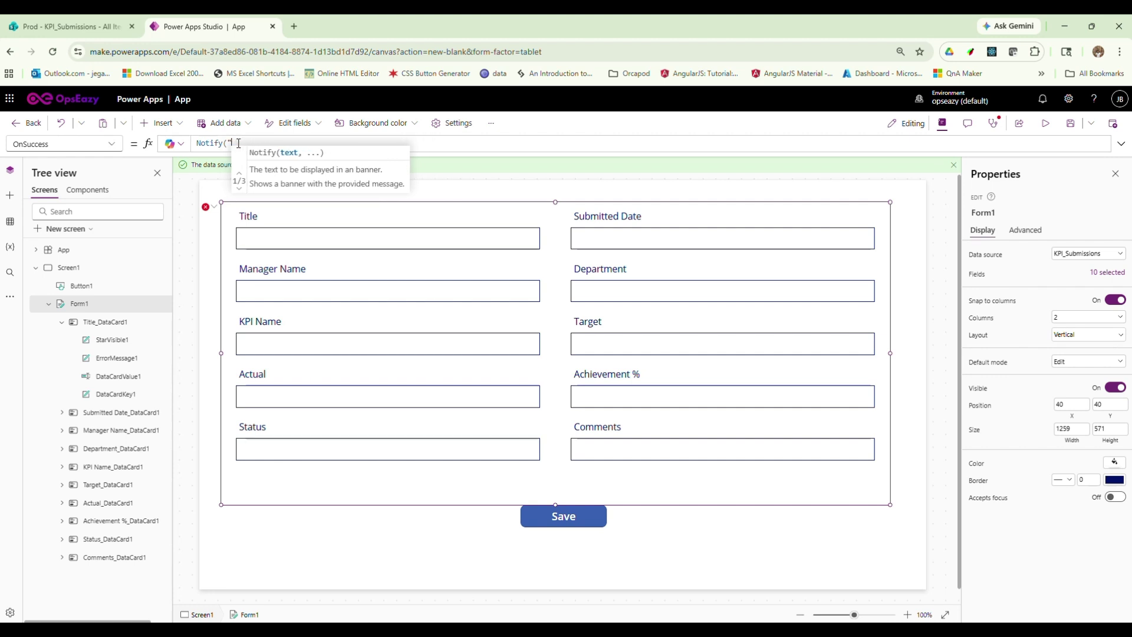
type("KPI Saved")
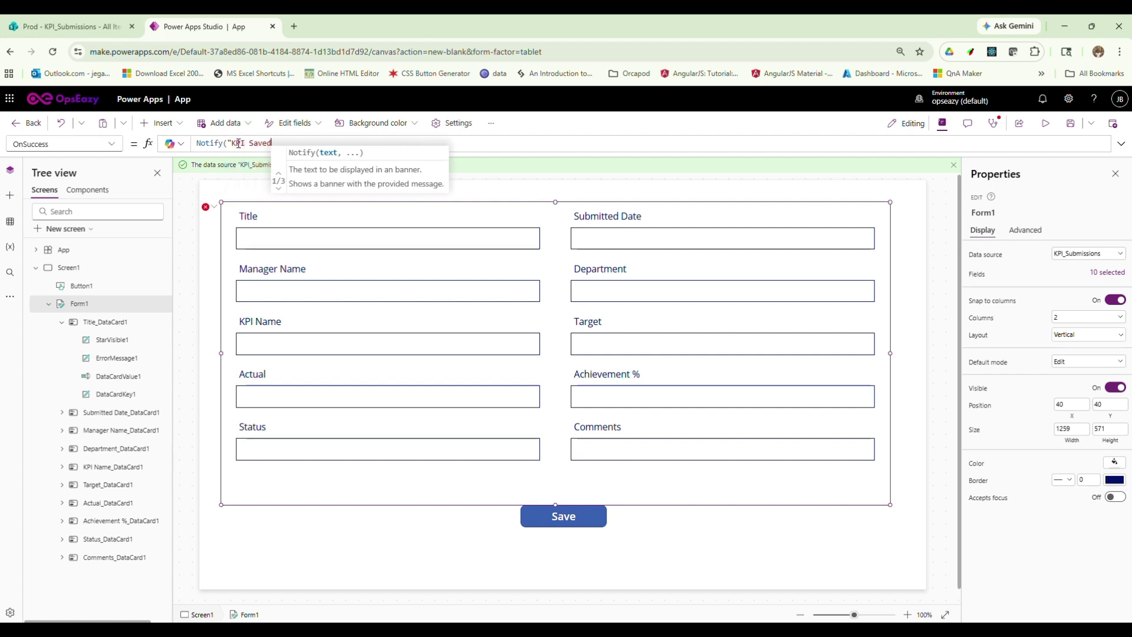
type("\",NotificationType.Success")
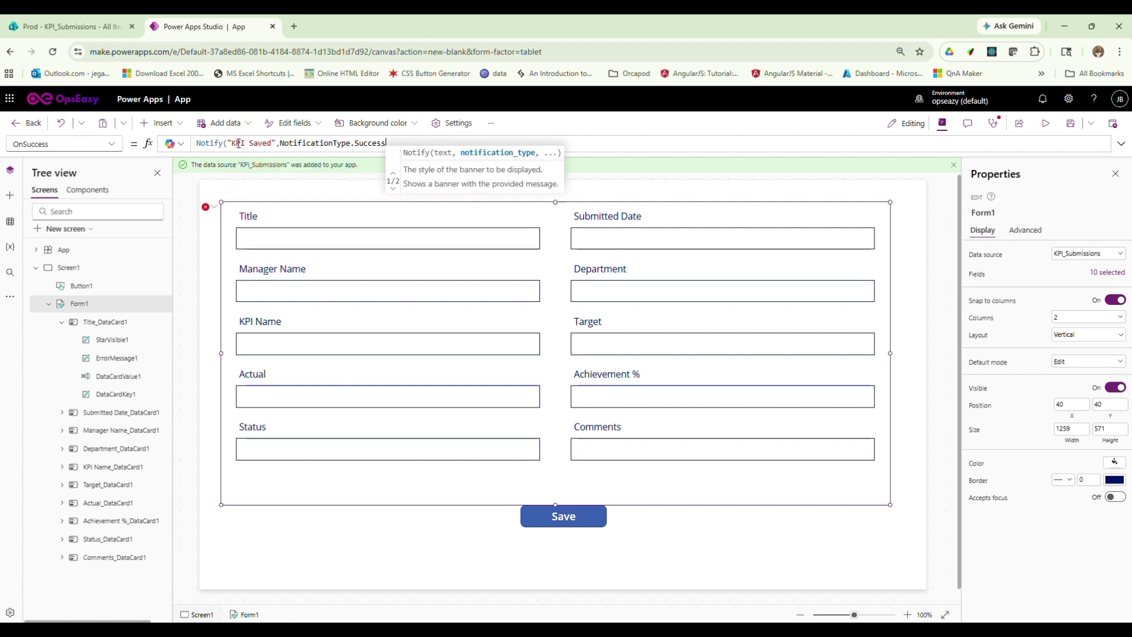
type("); rese")
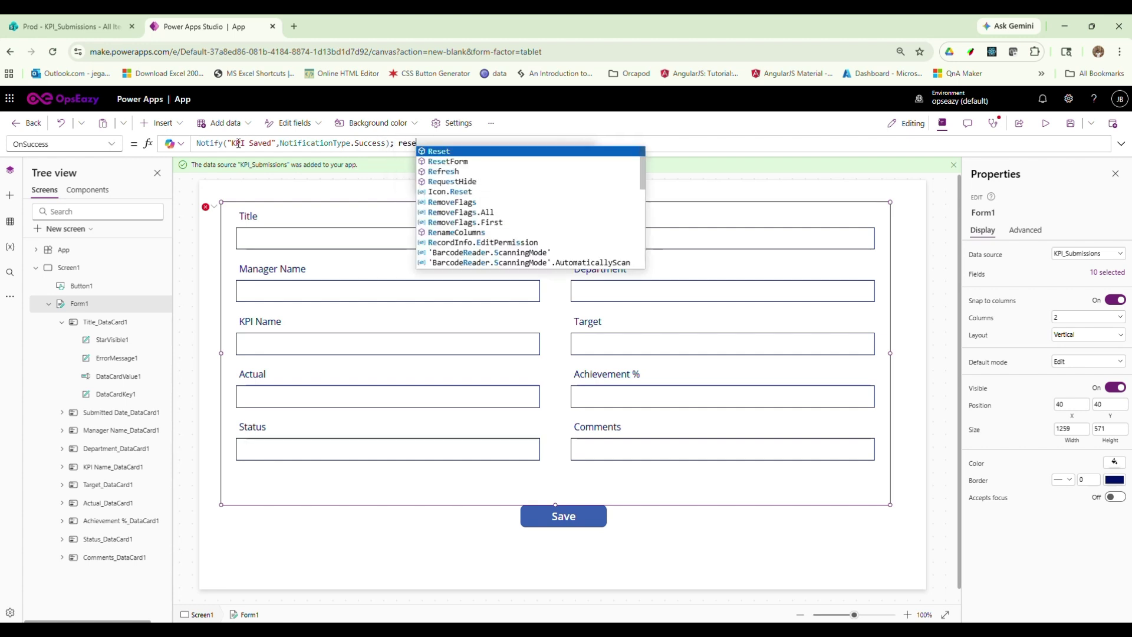
key("Down")
key("Tab")
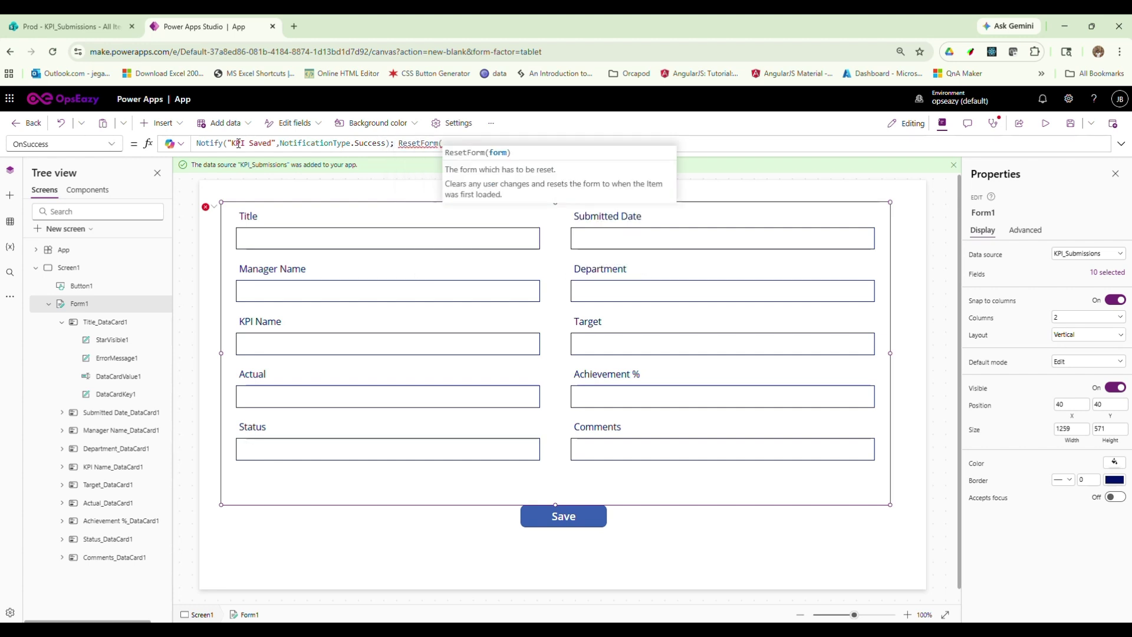
type("form")
key("Tab")
type(");")
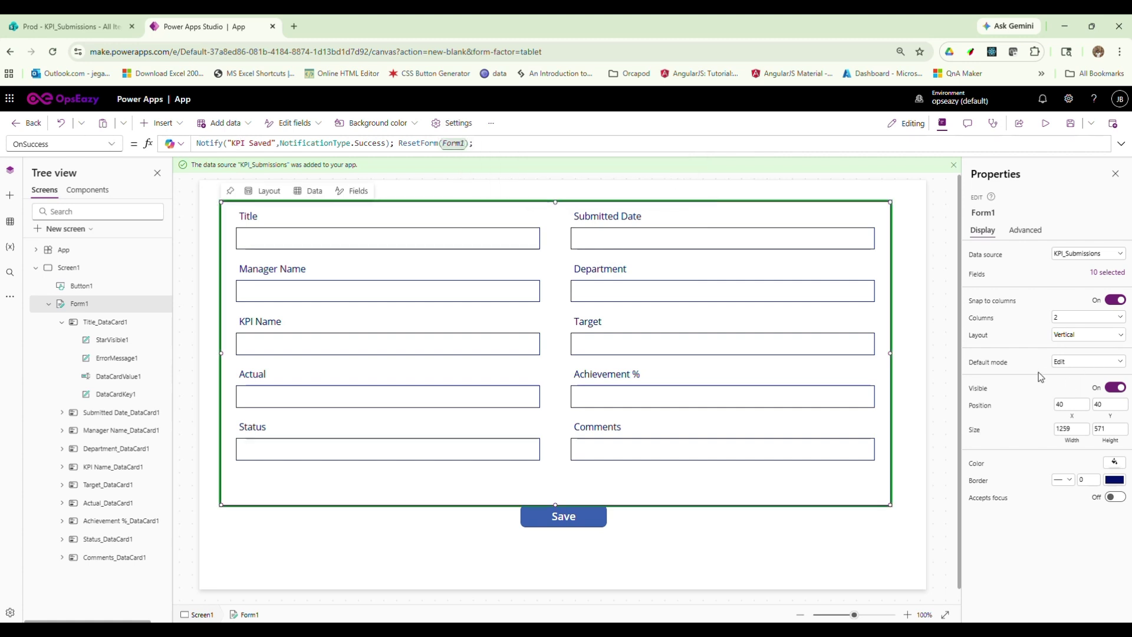
Set Form1's Default mode to New and its Item formula to Defaults(KPI_Submissions)
left_click(1083, 367)
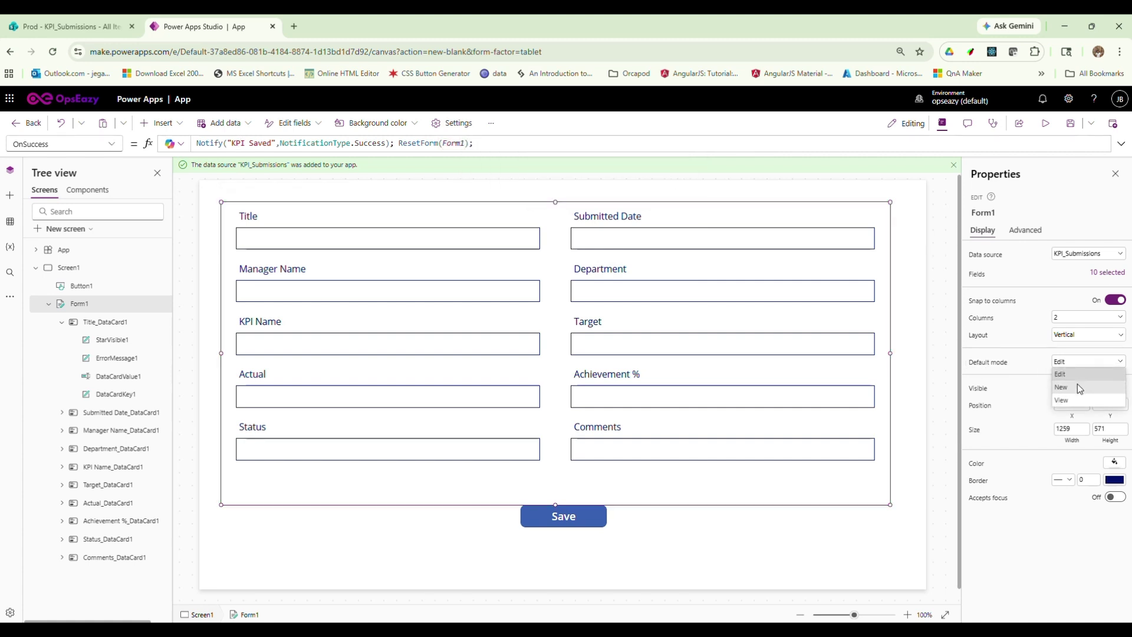
left_click(1080, 389)
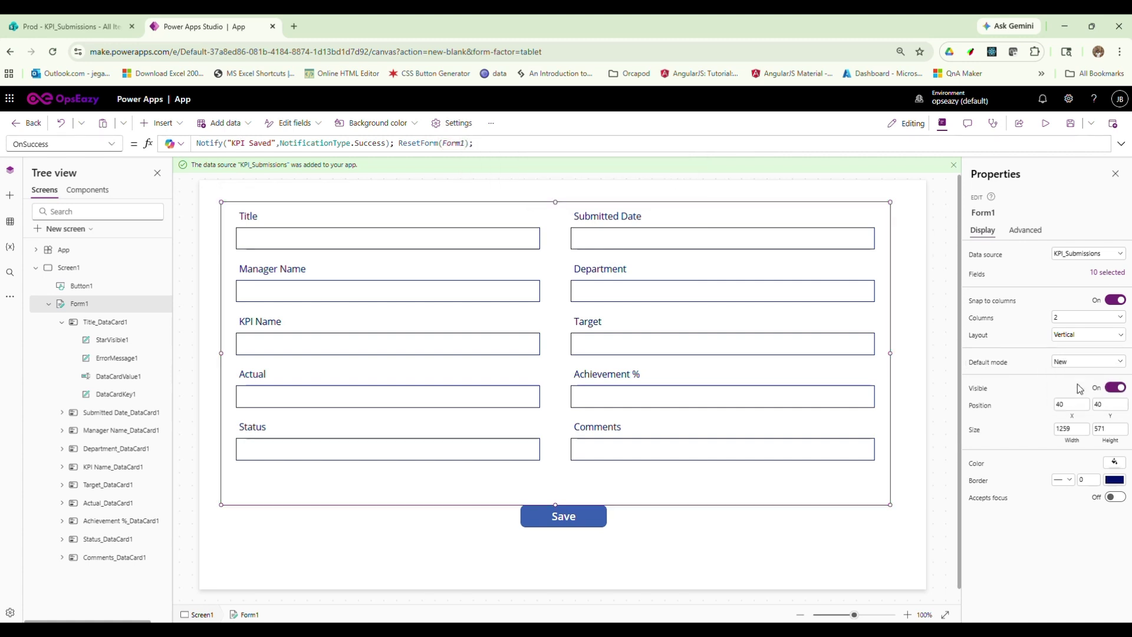
left_click(111, 144)
left_click(33, 362)
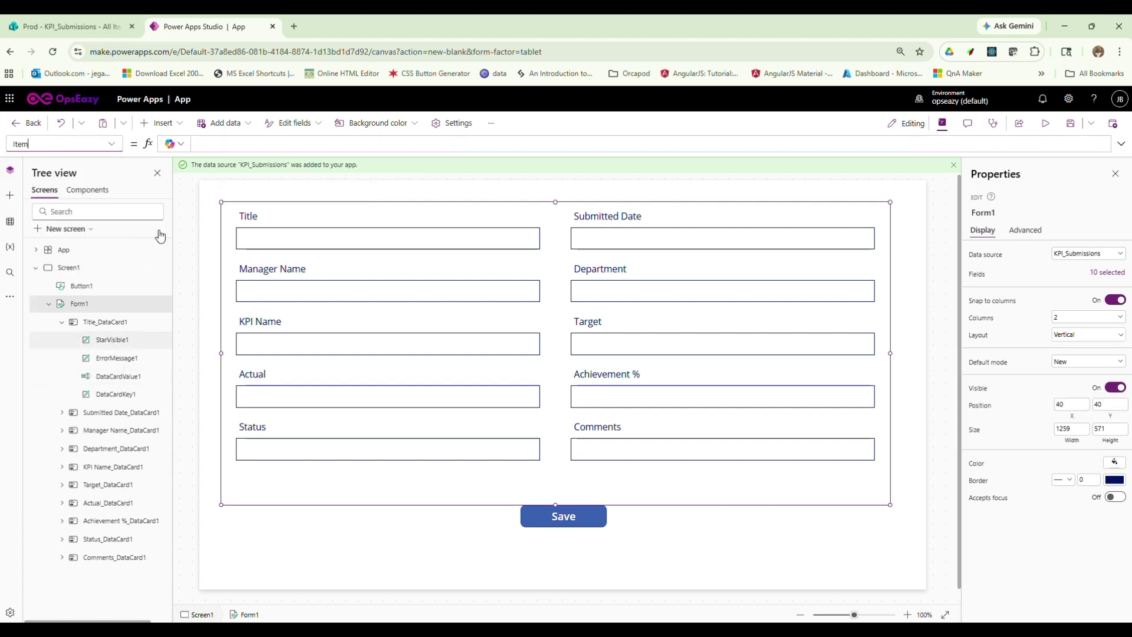
left_click(221, 143)
type("Def")
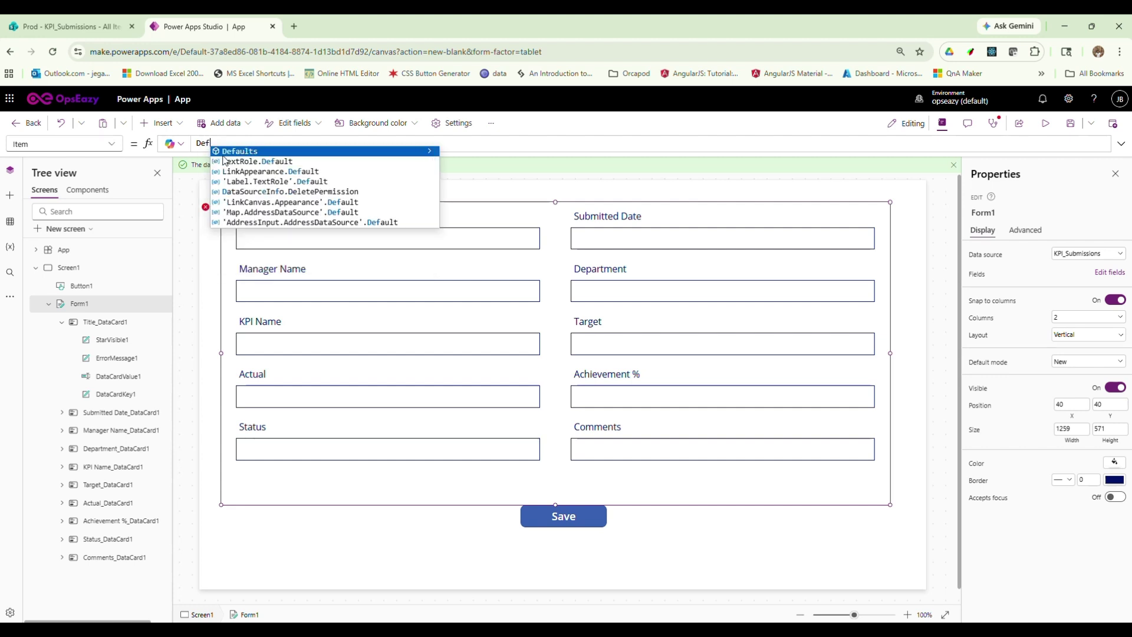
key("Tab")
type("KP")
key("Tab")
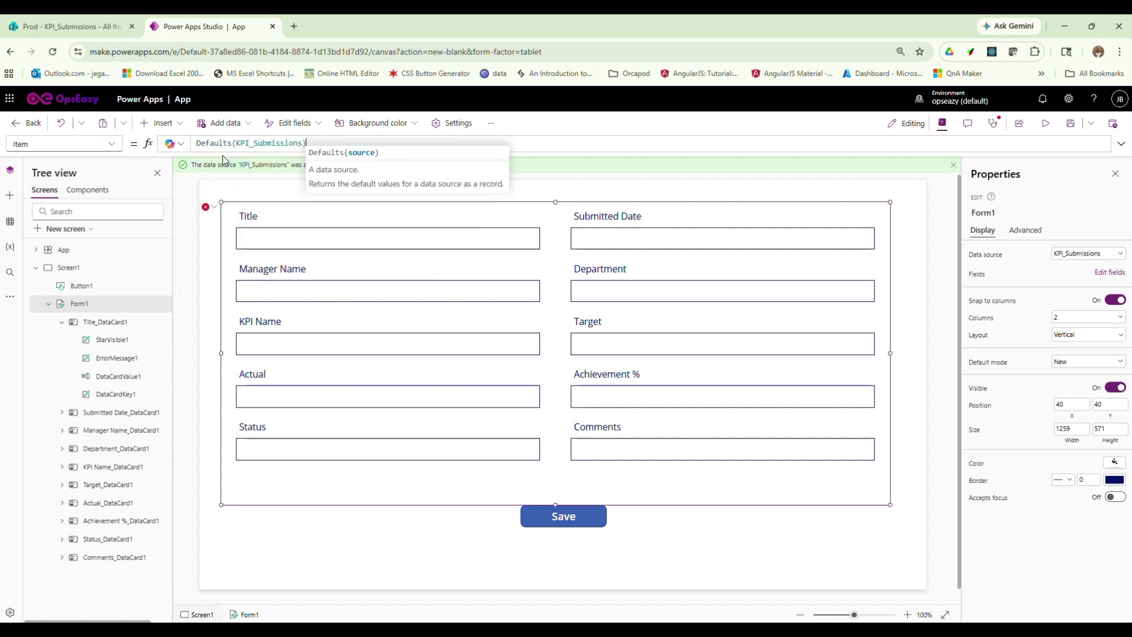
type(")")
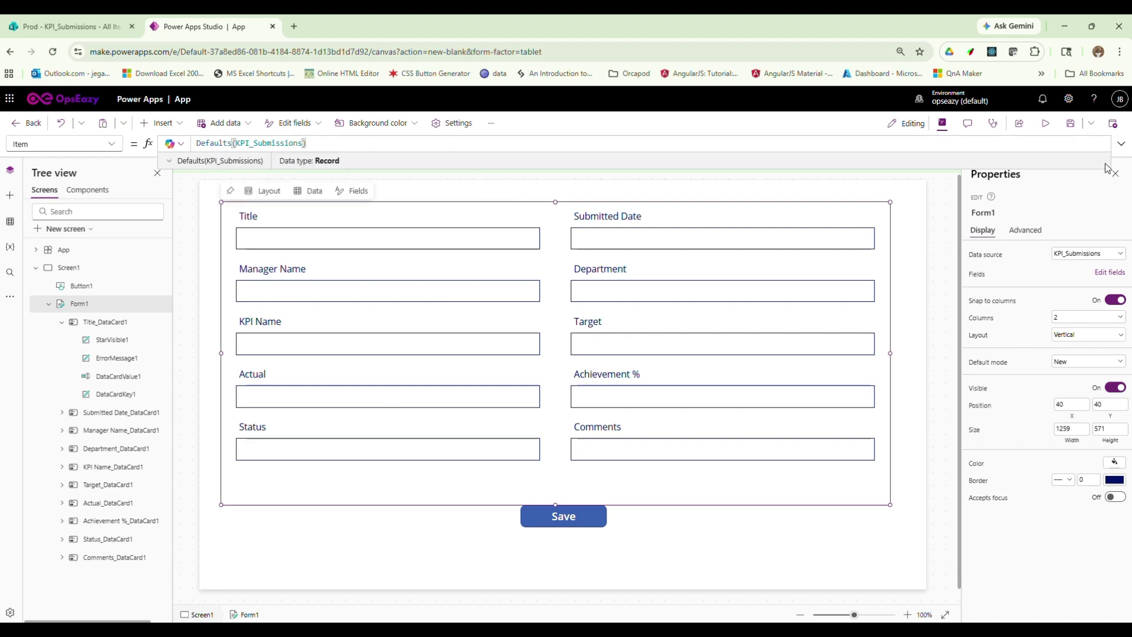
Save the app under the name KPI
left_click(1111, 125)
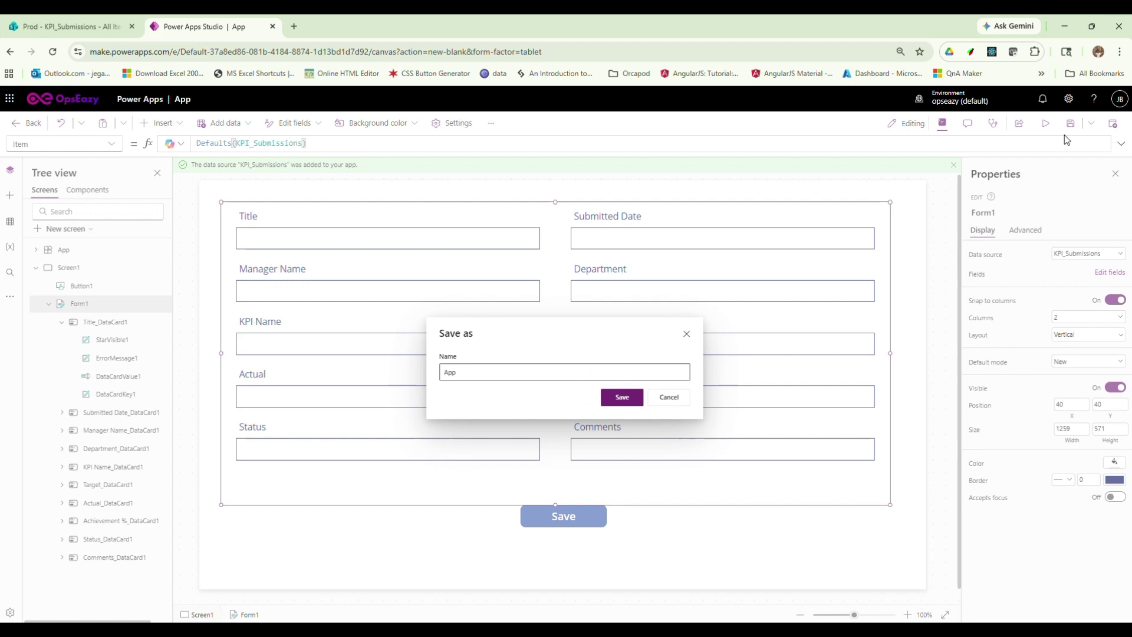
left_click(471, 362)
double_click(472, 366)
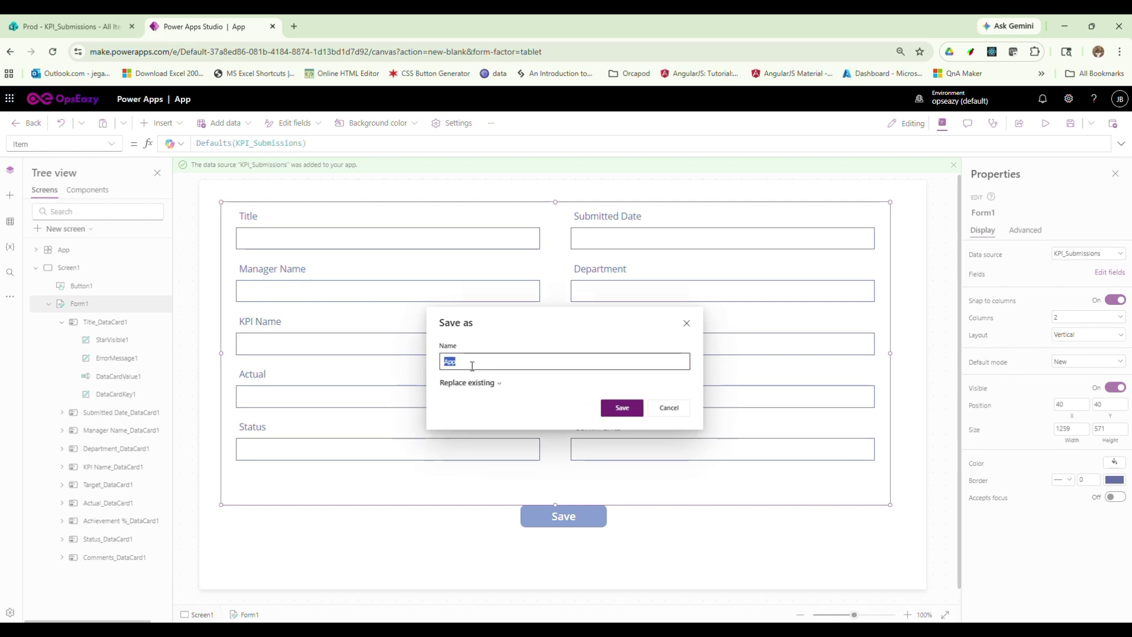
type("KPI")
left_click(621, 407)
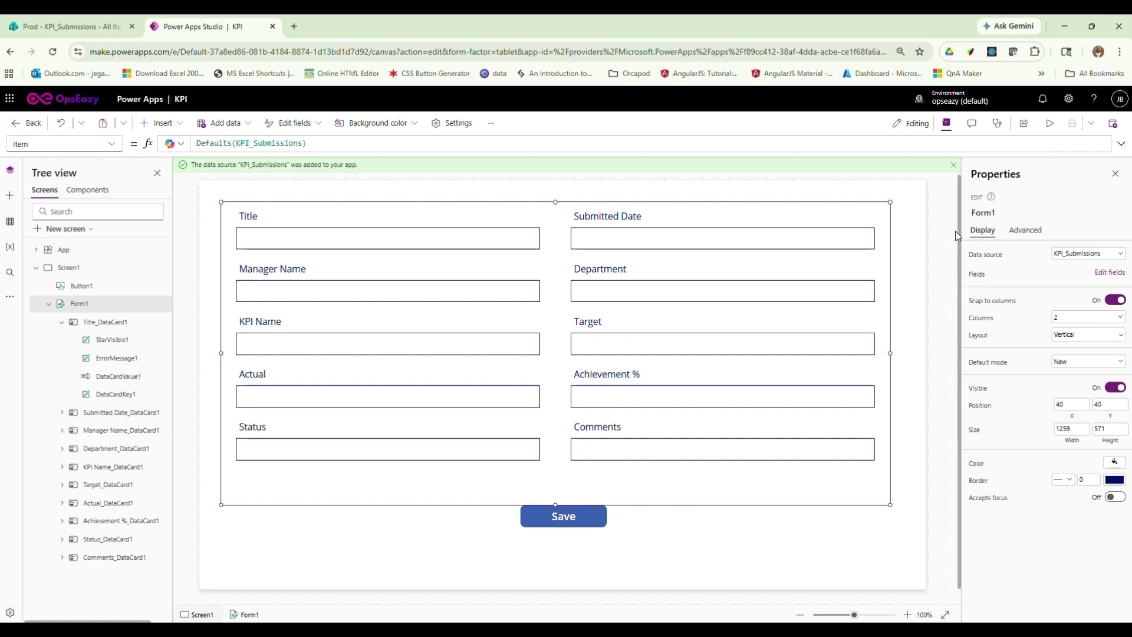
Publish this version of the KPI app and return to Power BI Desktop
left_click(1113, 123)
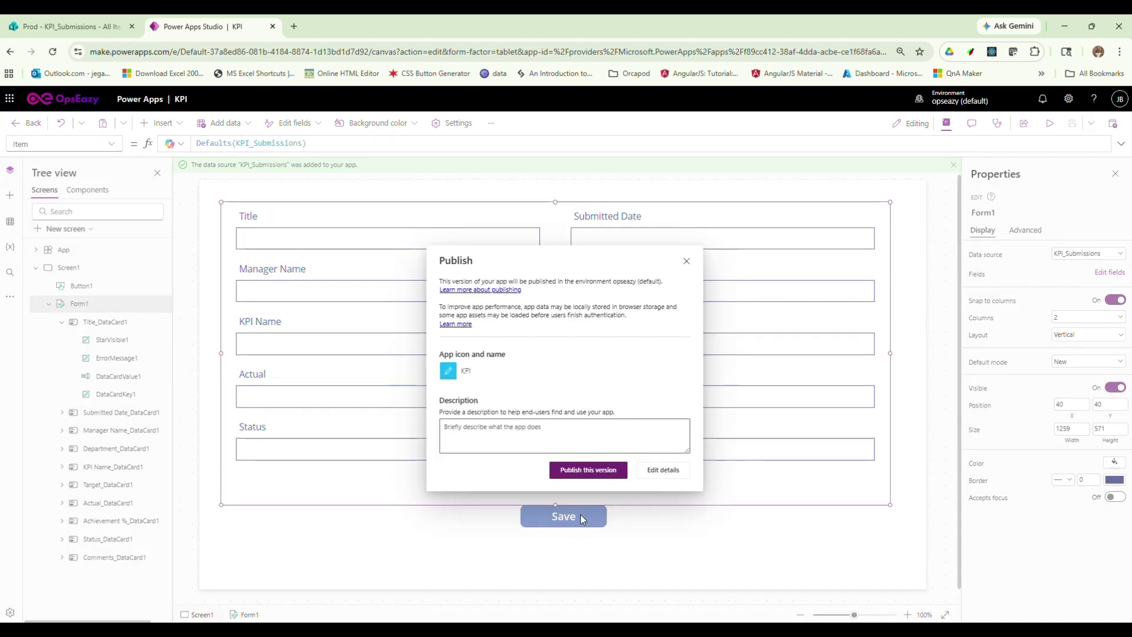
left_click(594, 470)
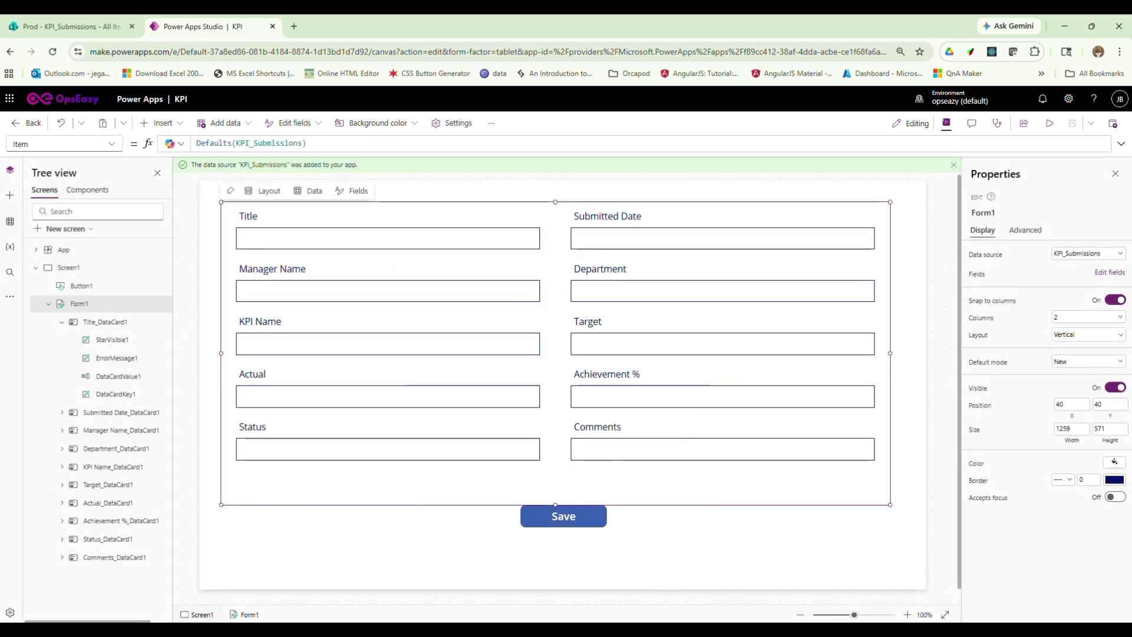
mouse_move(646, 628)
left_click(654, 609)
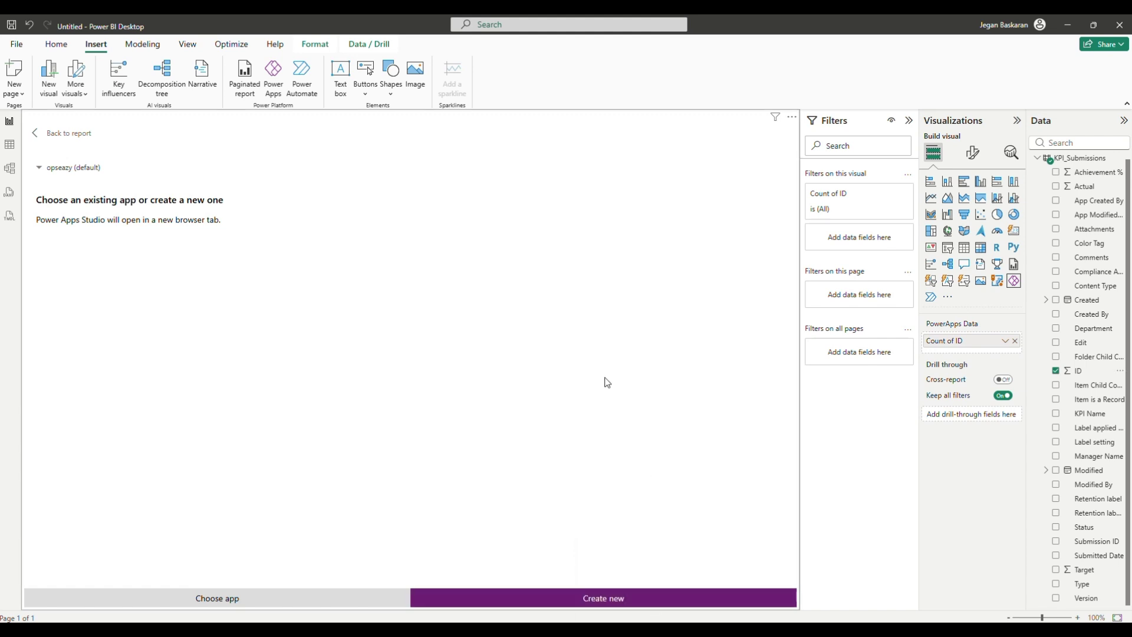
Browse the existing apps available to the Power Apps visual
left_click(228, 599)
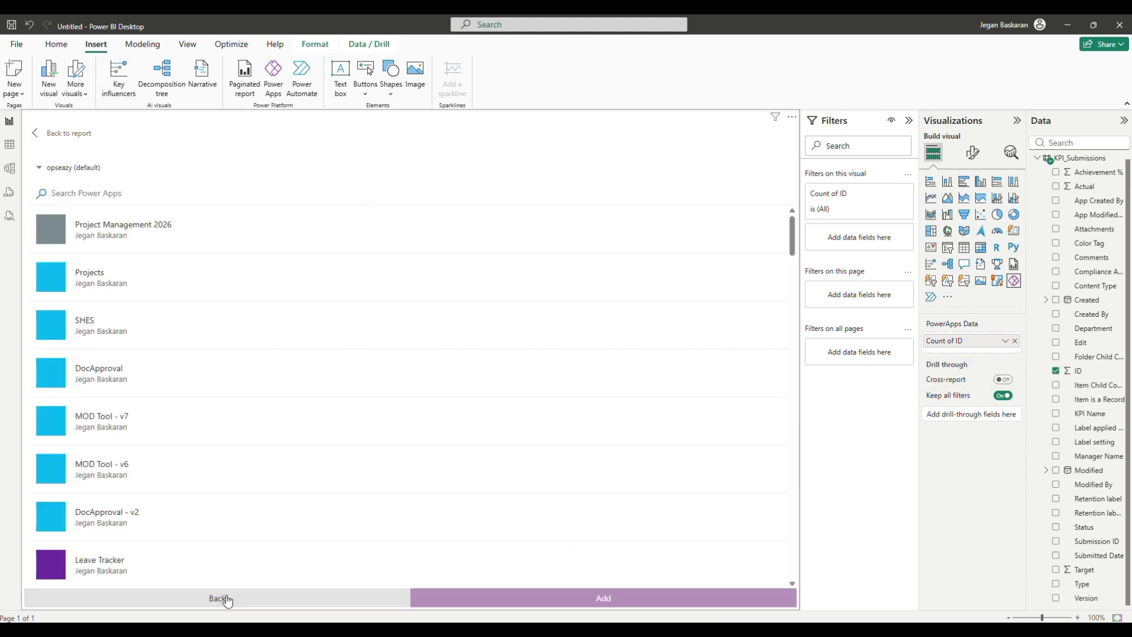
scroll(224, 435, "down", 6)
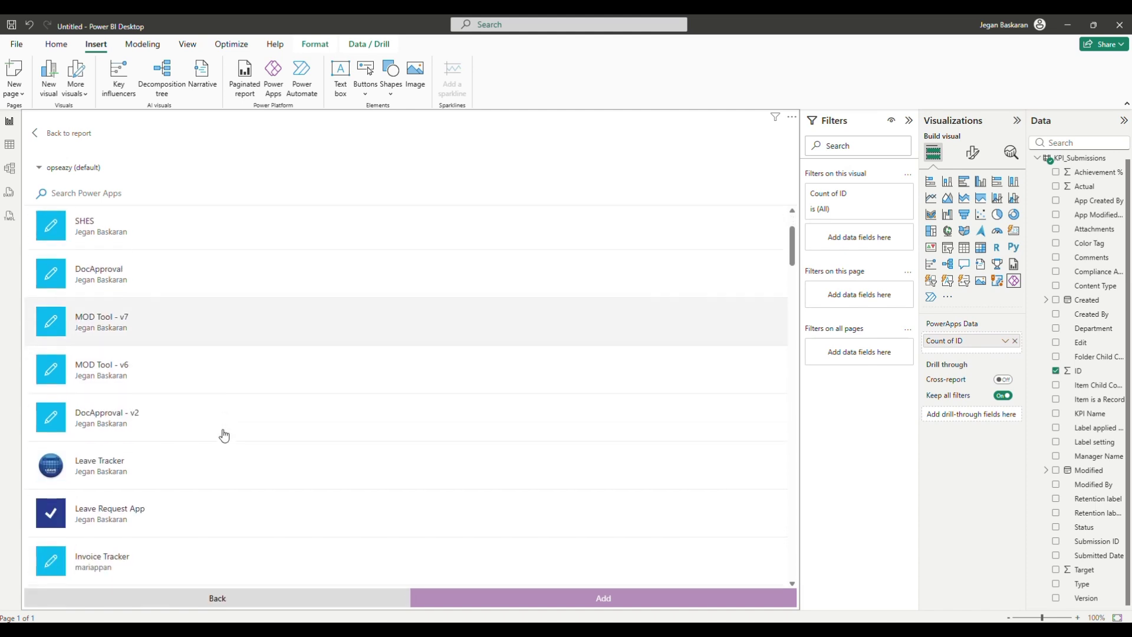
scroll(224, 435, "down", 3)
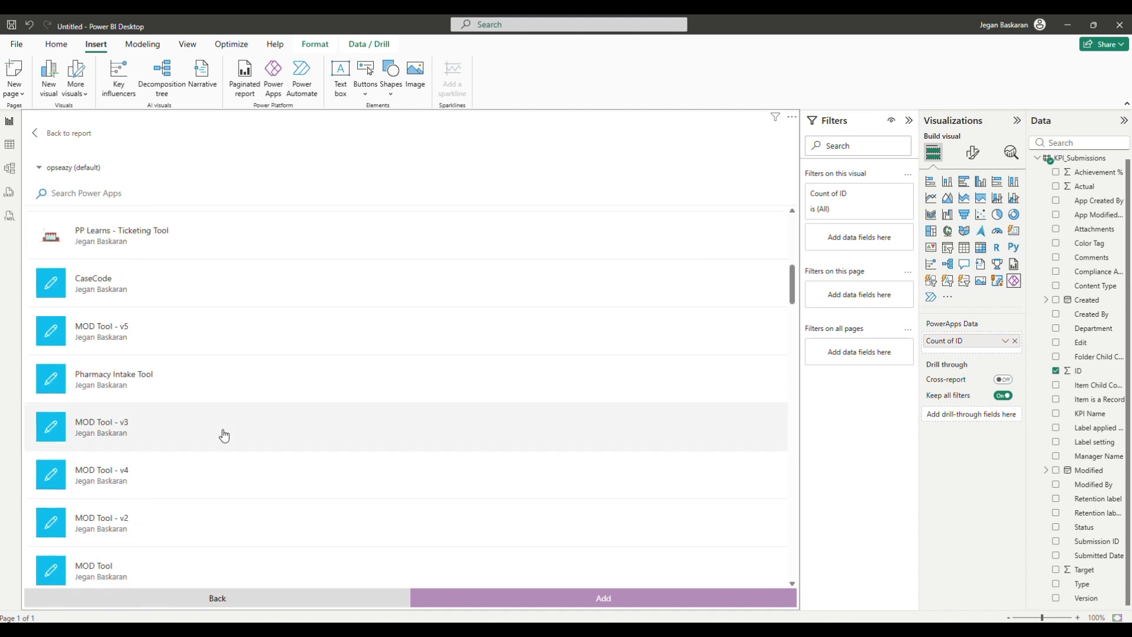
scroll(224, 435, "up", 3)
scroll(224, 436, "up", 6)
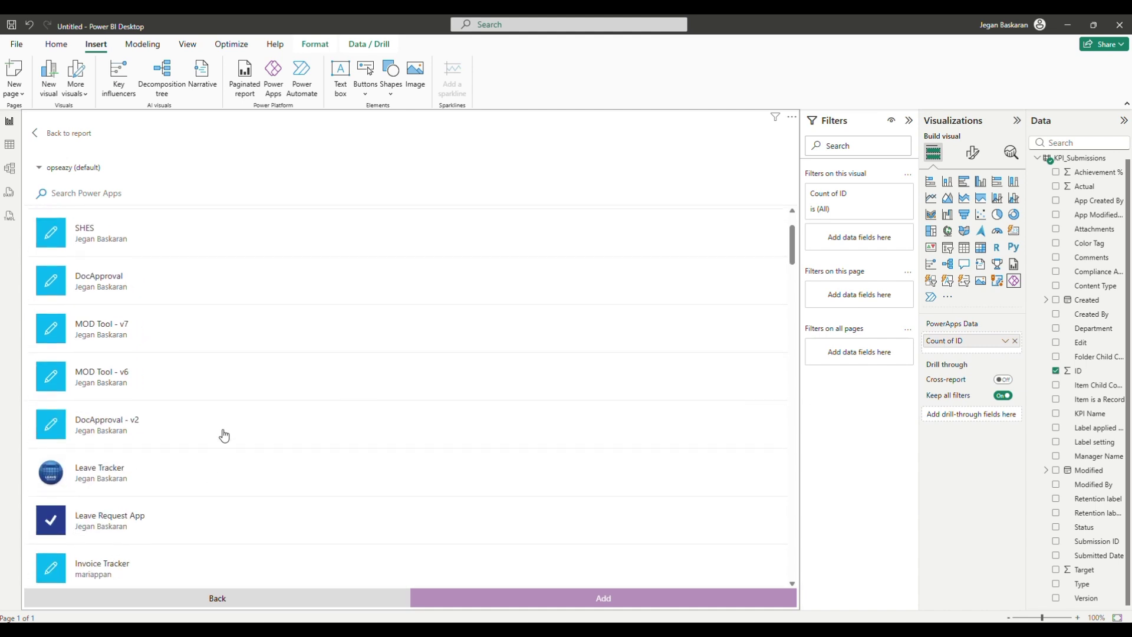
Return to the report and remove the Power Apps visual via its options menu
left_click(59, 140)
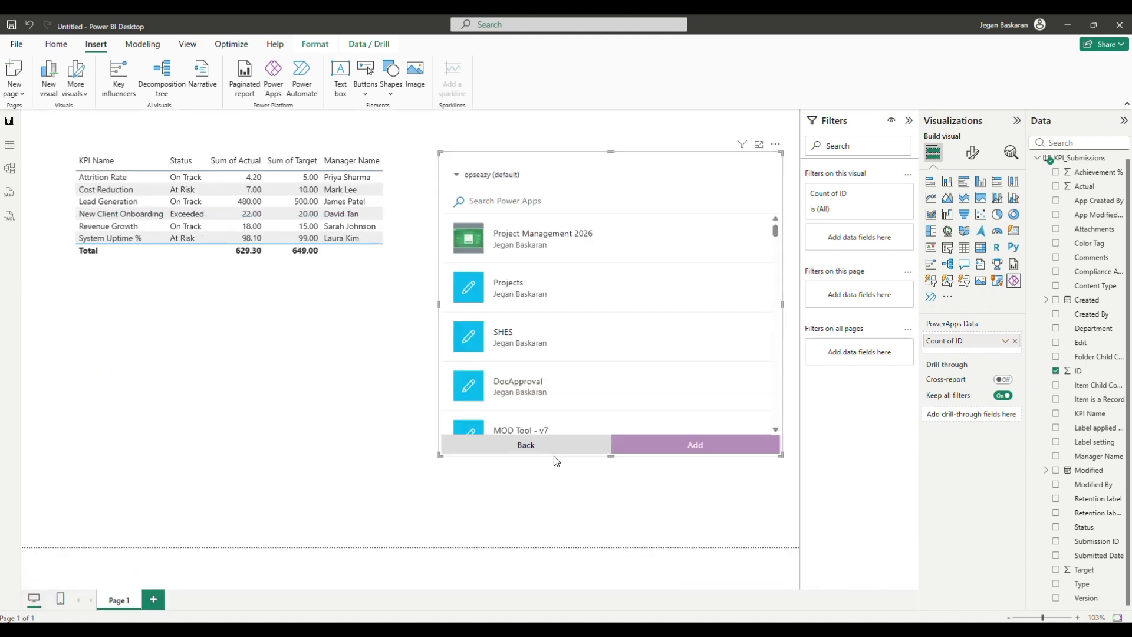
left_click(775, 143)
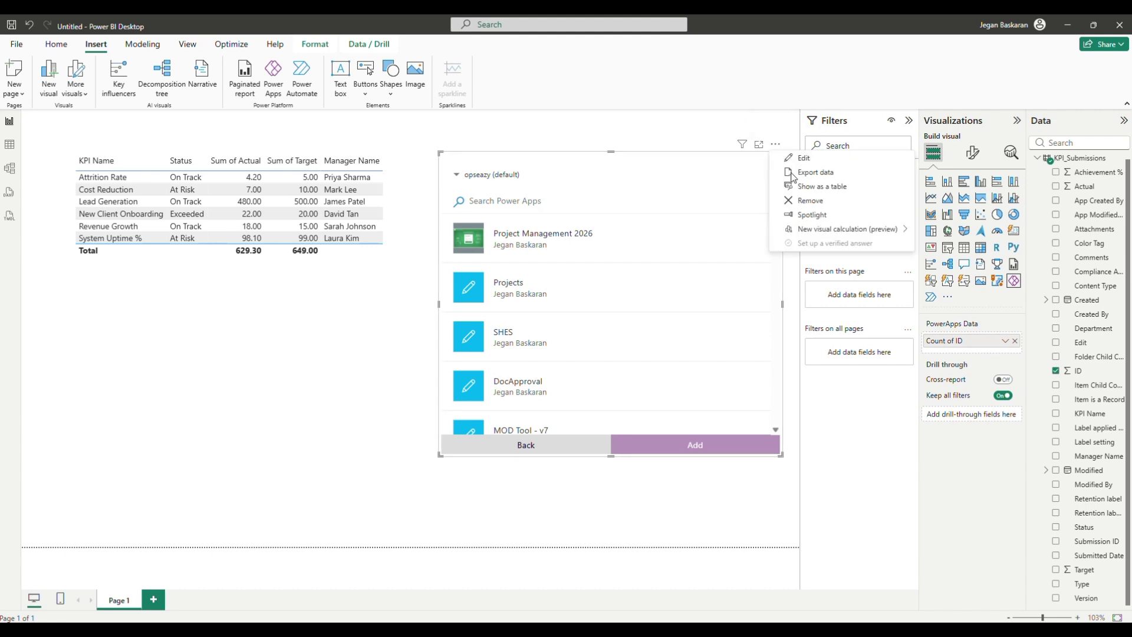
left_click(811, 201)
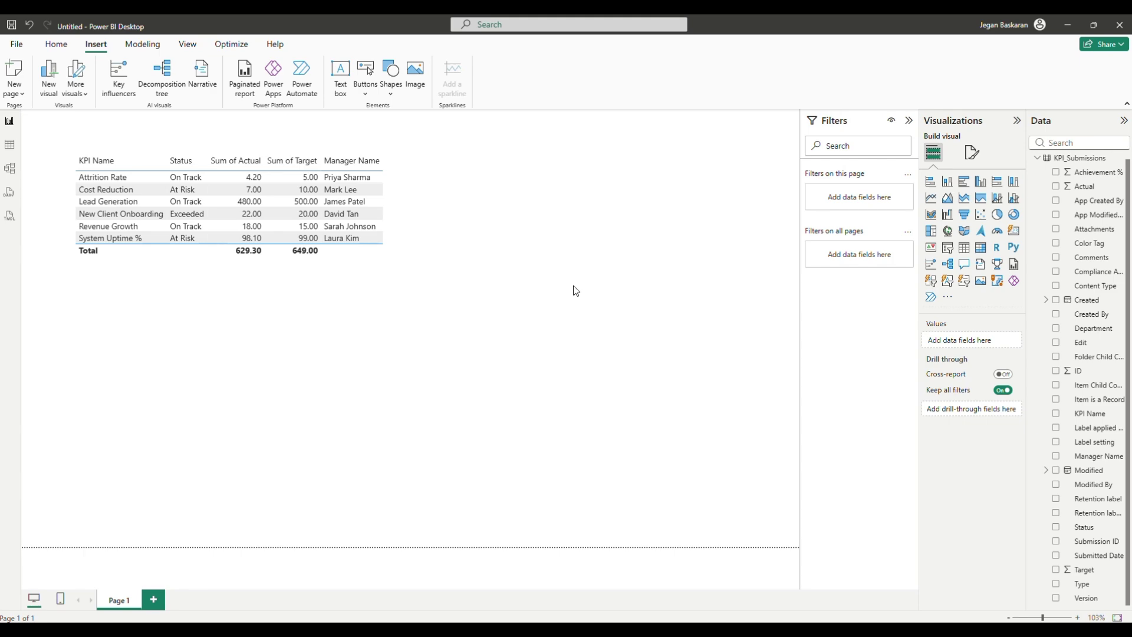
Leave the KPI app editor in Chrome and open the maker portal's Apps list
key("alt+Tab")
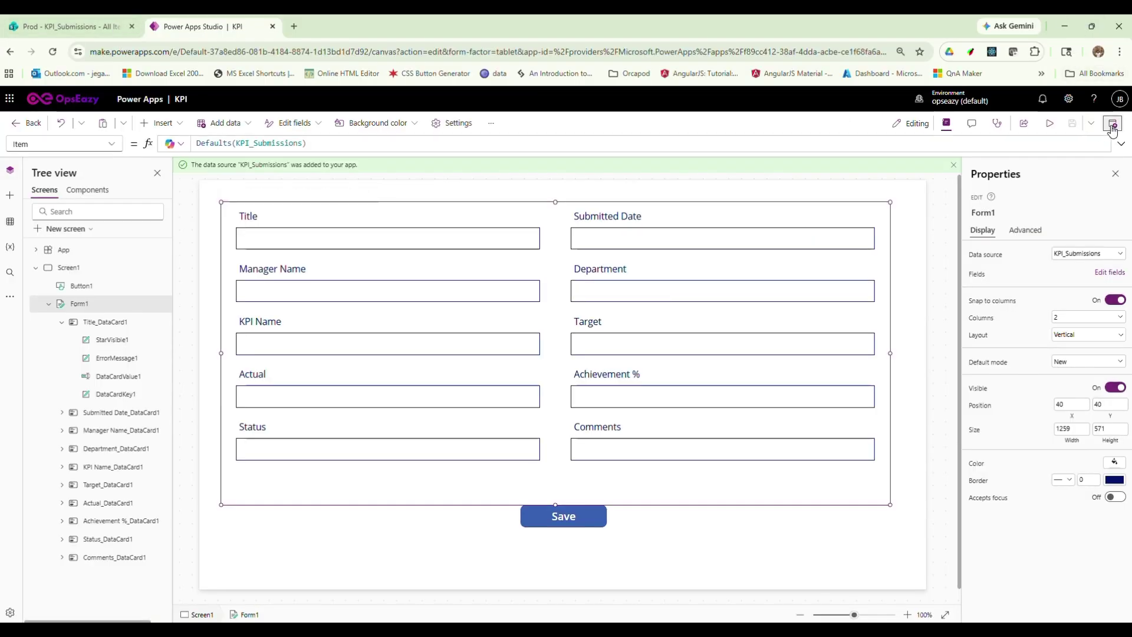
left_click(30, 122)
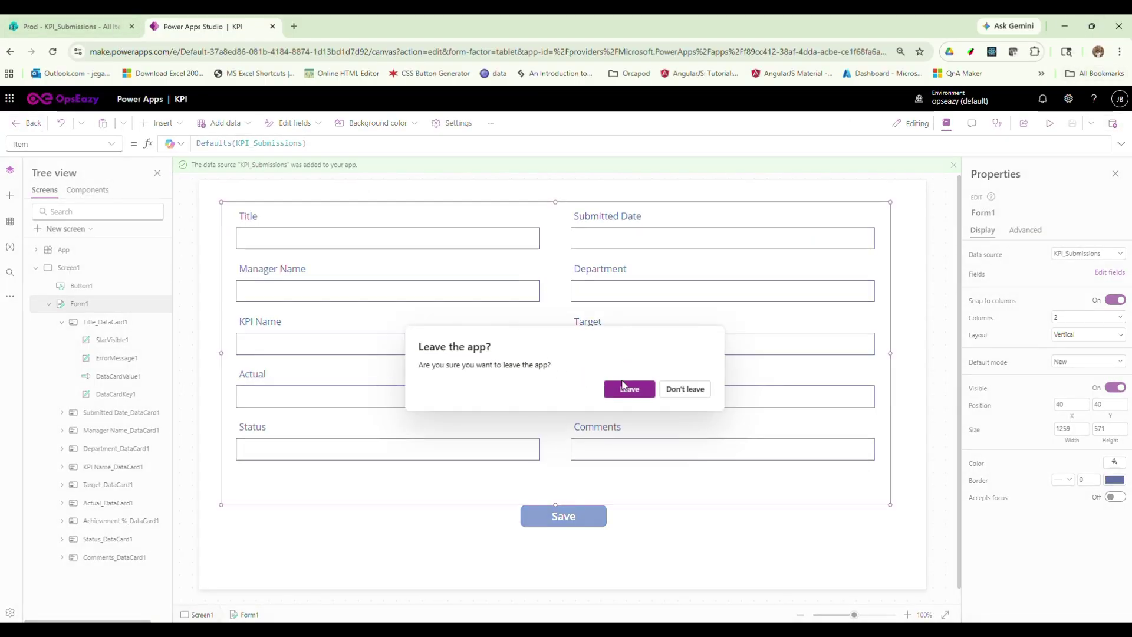
left_click(621, 385)
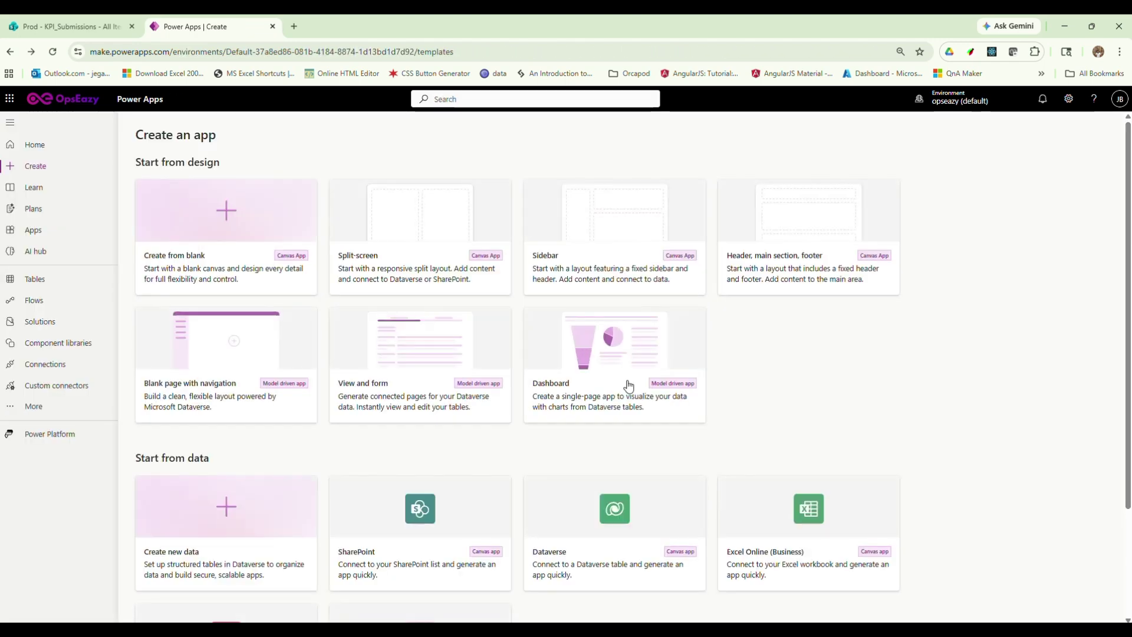
left_click(36, 230)
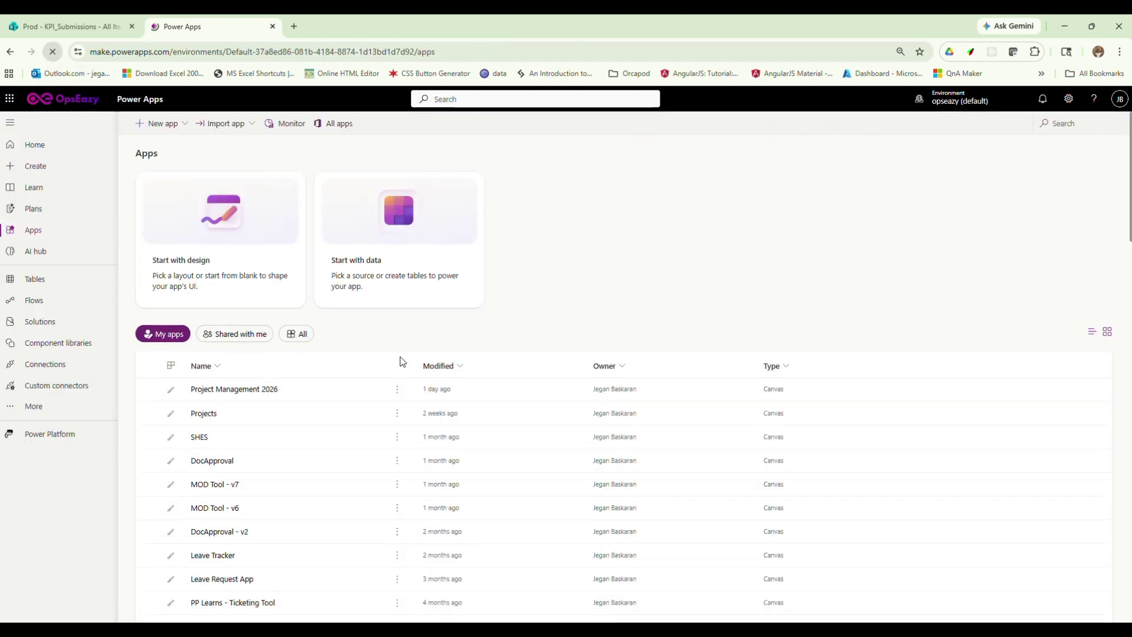
Insert a new Power Apps visual with the ID field as its data
key("alt+Tab")
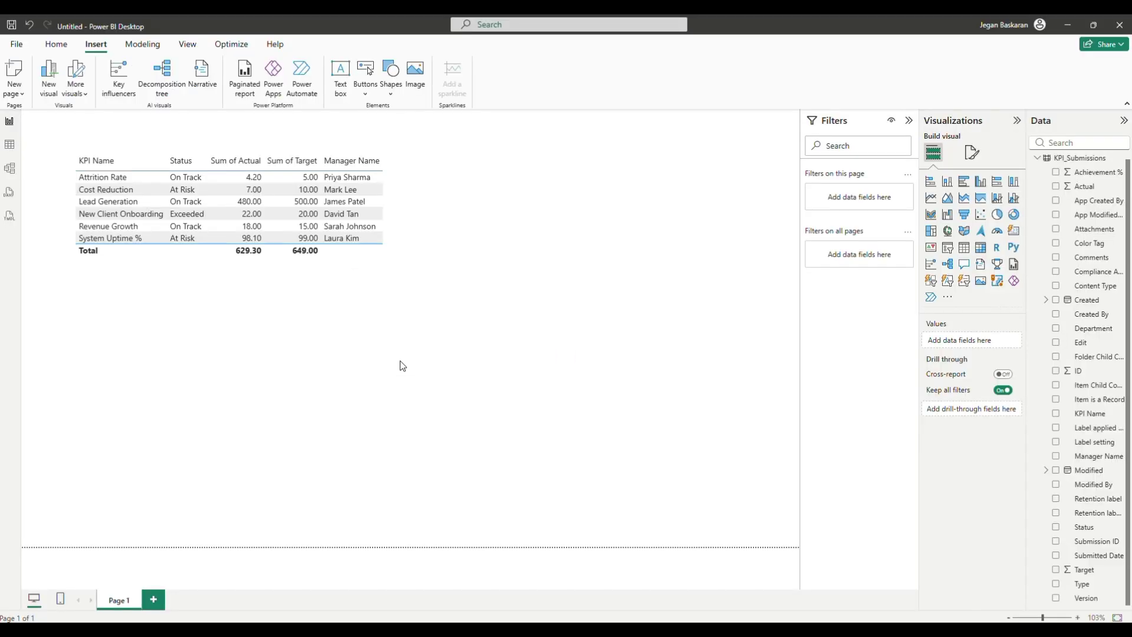
left_click(276, 78)
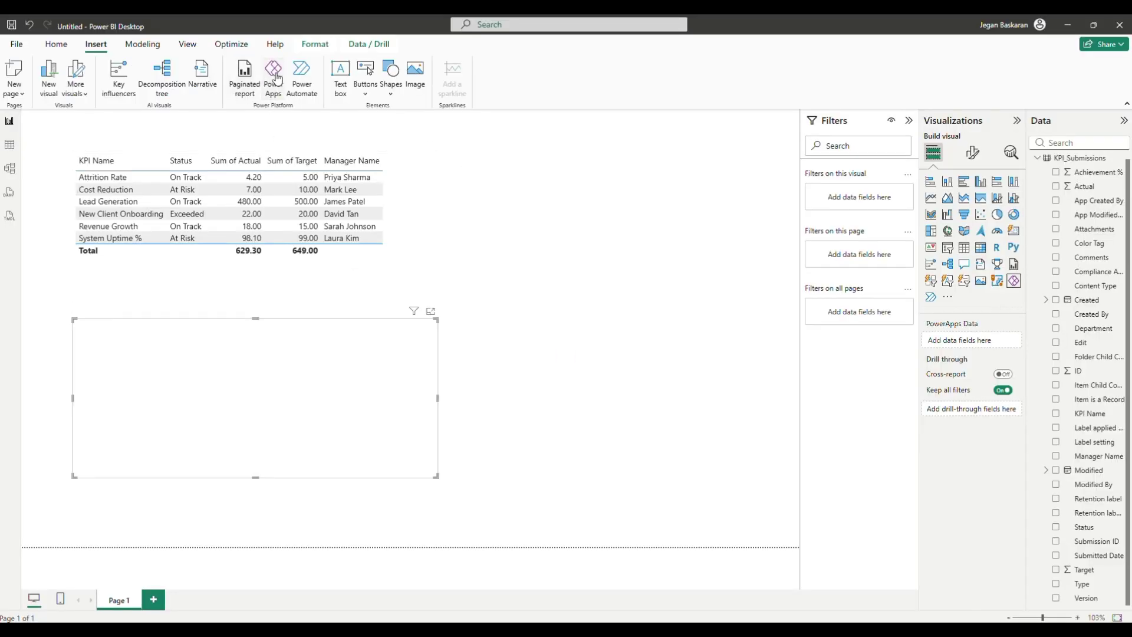
left_click_drag(1094, 370, 987, 340)
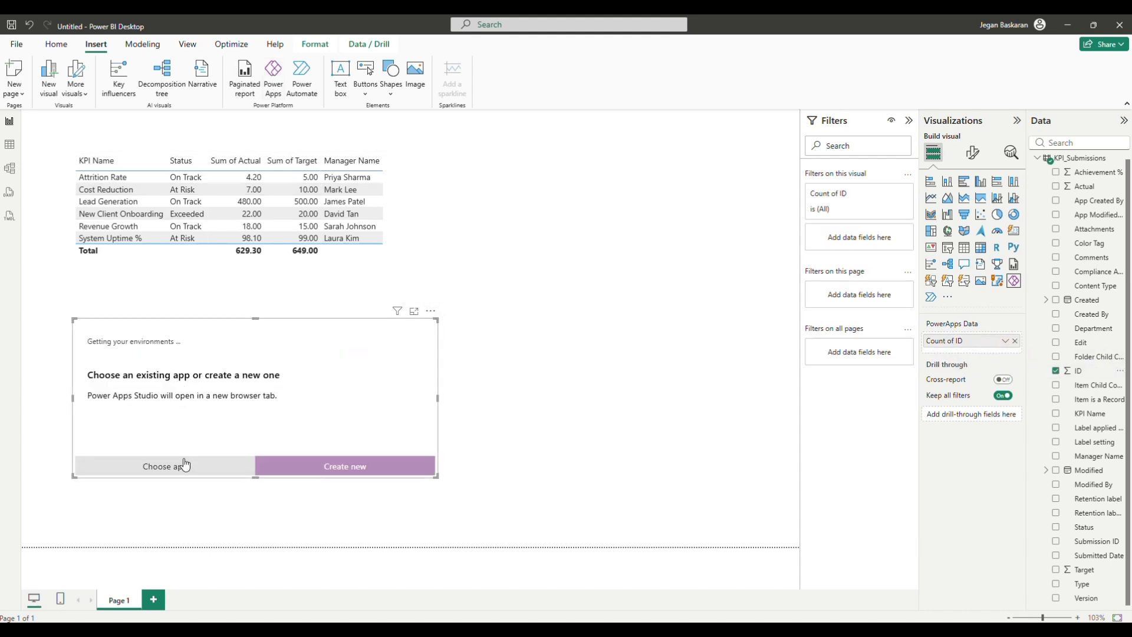
left_click(182, 466)
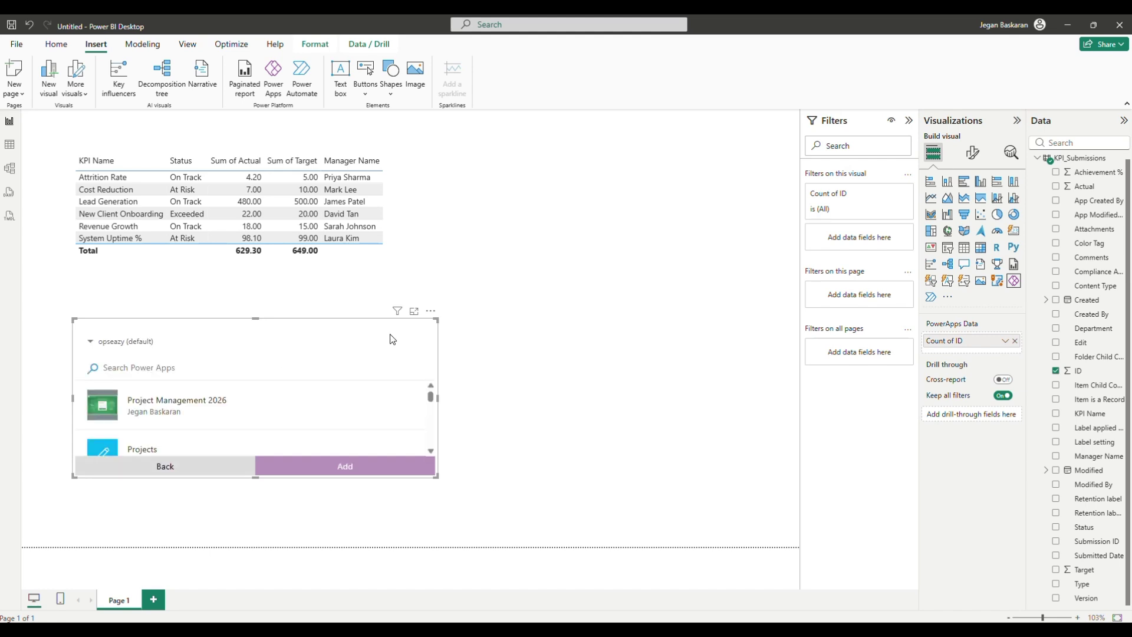
Resize the visual, search its app list for KPI, and reload it to show the KPI app
left_click_drag(437, 318, 797, 181)
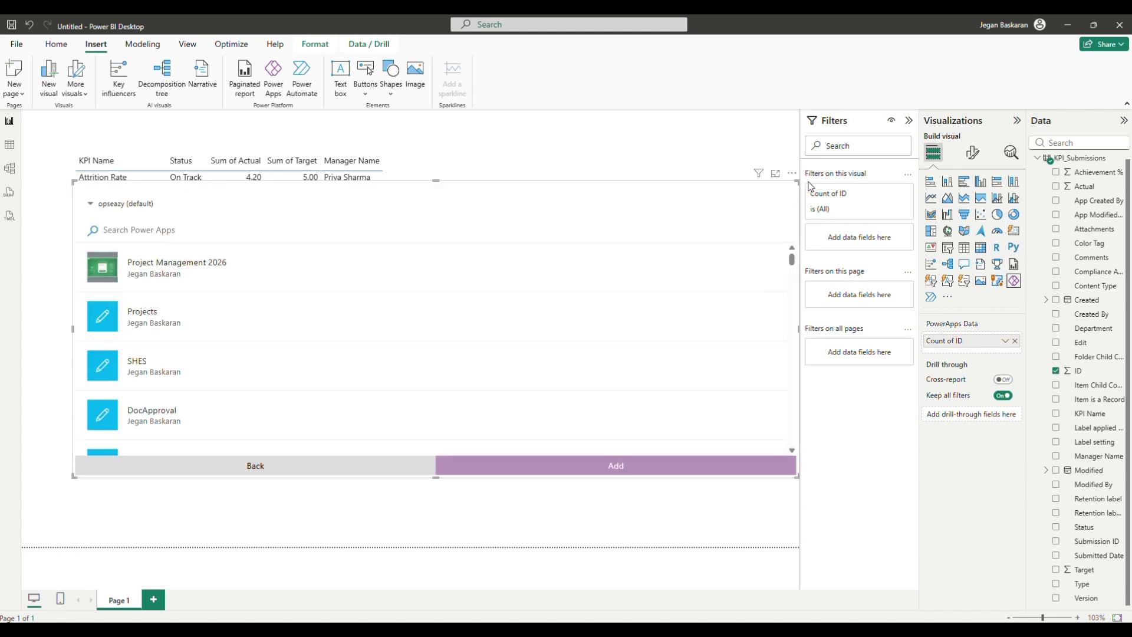
scroll(419, 292, "down", 1)
scroll(409, 302, "up", 1)
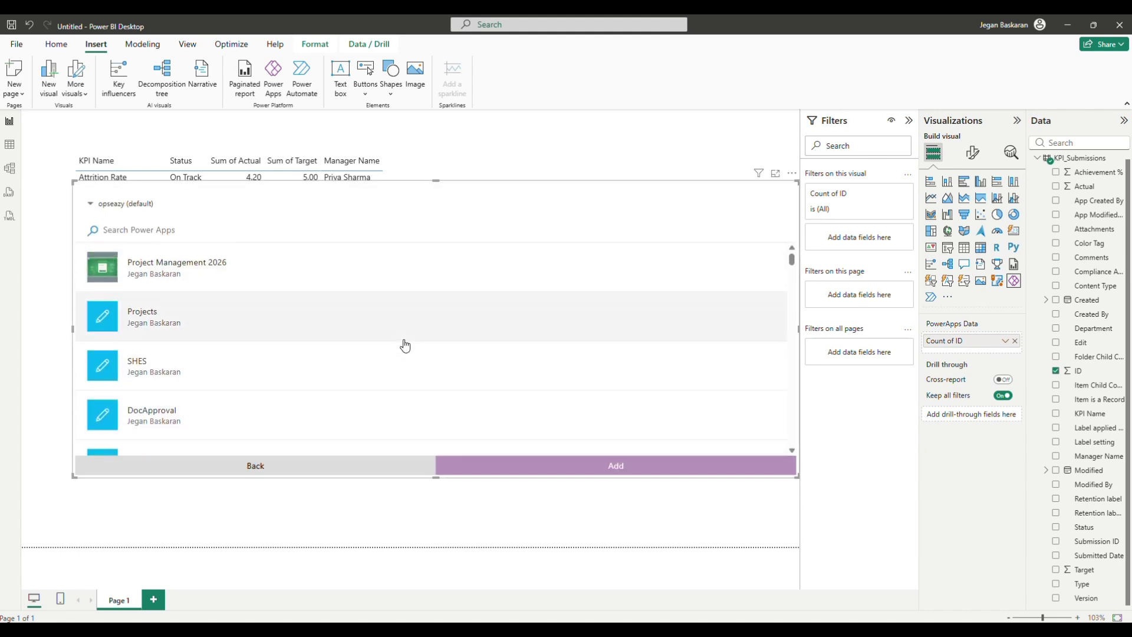
scroll(404, 345, "down", 7)
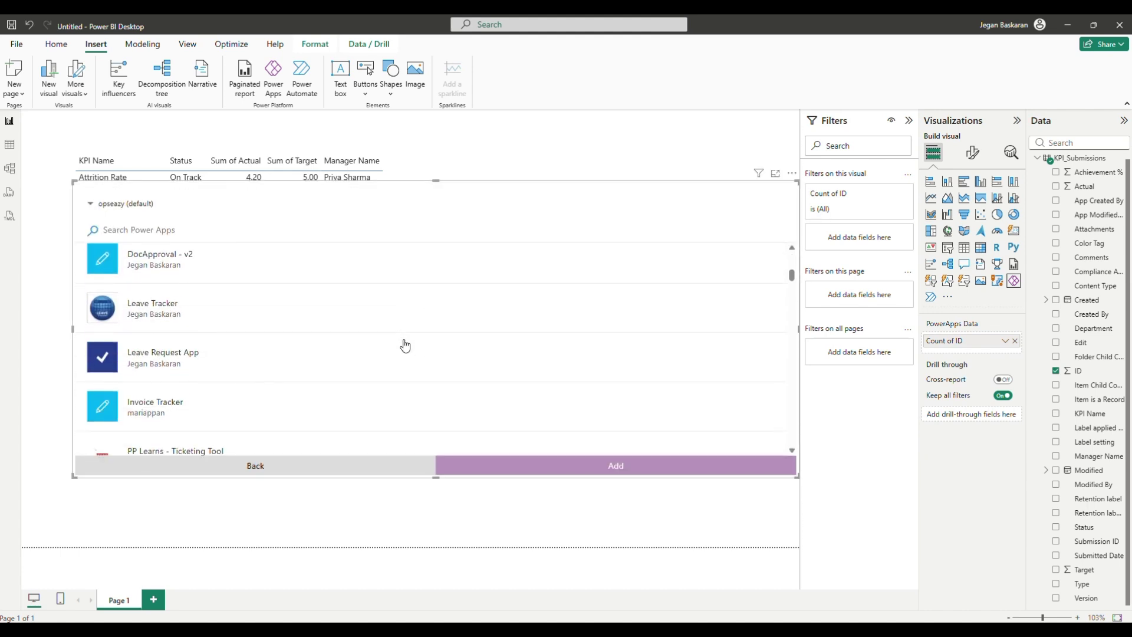
scroll(404, 345, "down", 2)
scroll(419, 333, "up", 8)
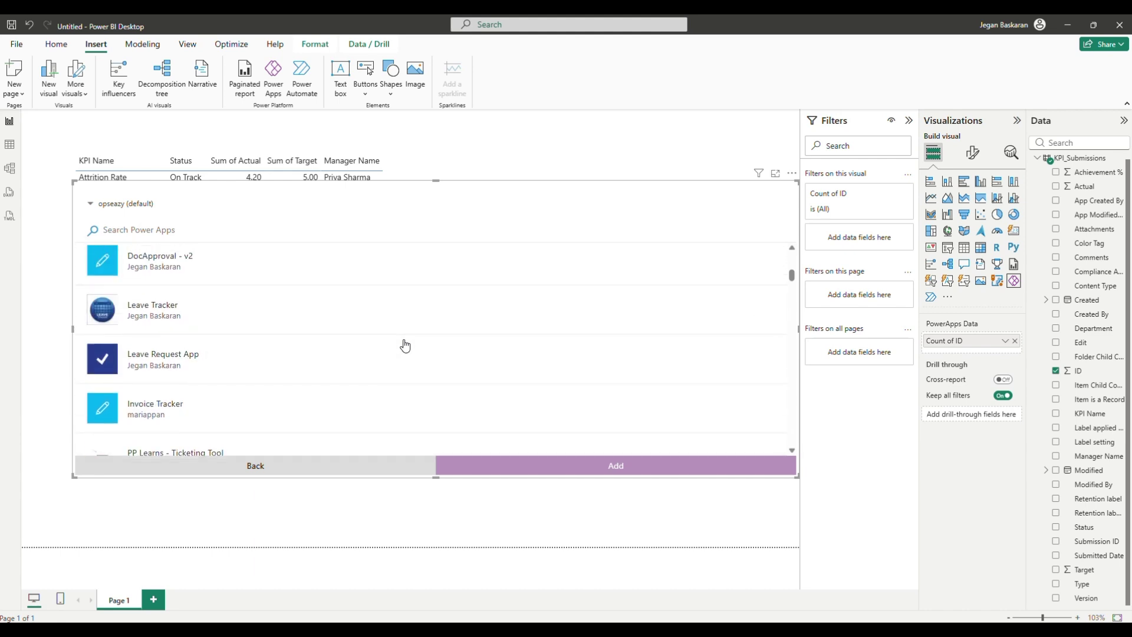
left_click(132, 230)
type("KPI")
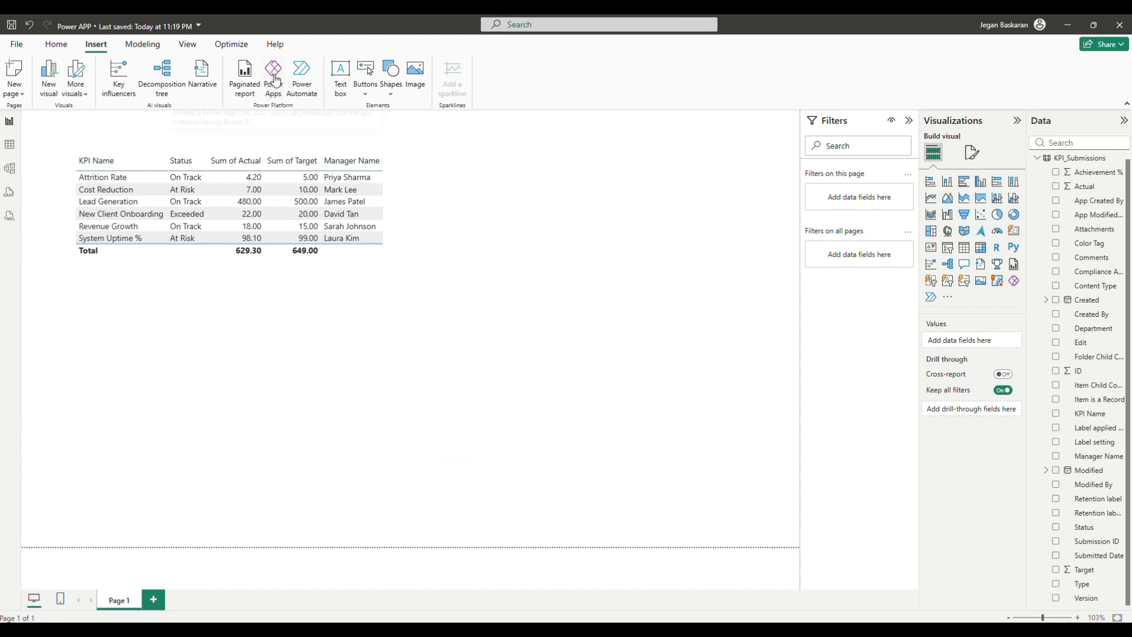
left_click(275, 80)
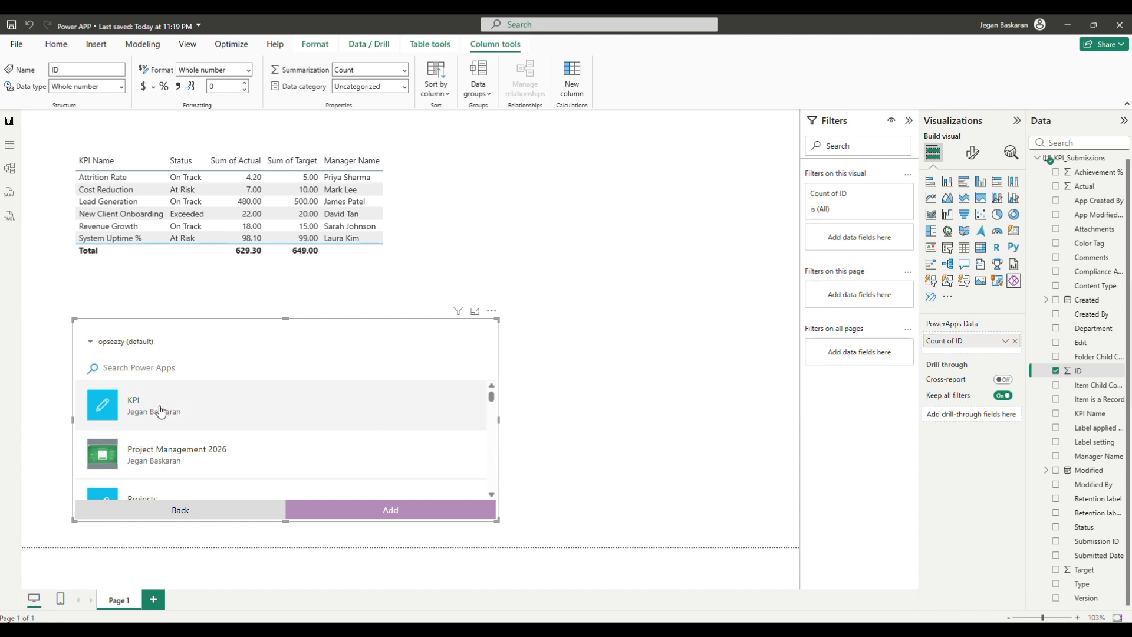
Add the KPI app to the Power Apps visual, move it beside the table, and allow SharePoint access
left_click(163, 410)
left_click(412, 510)
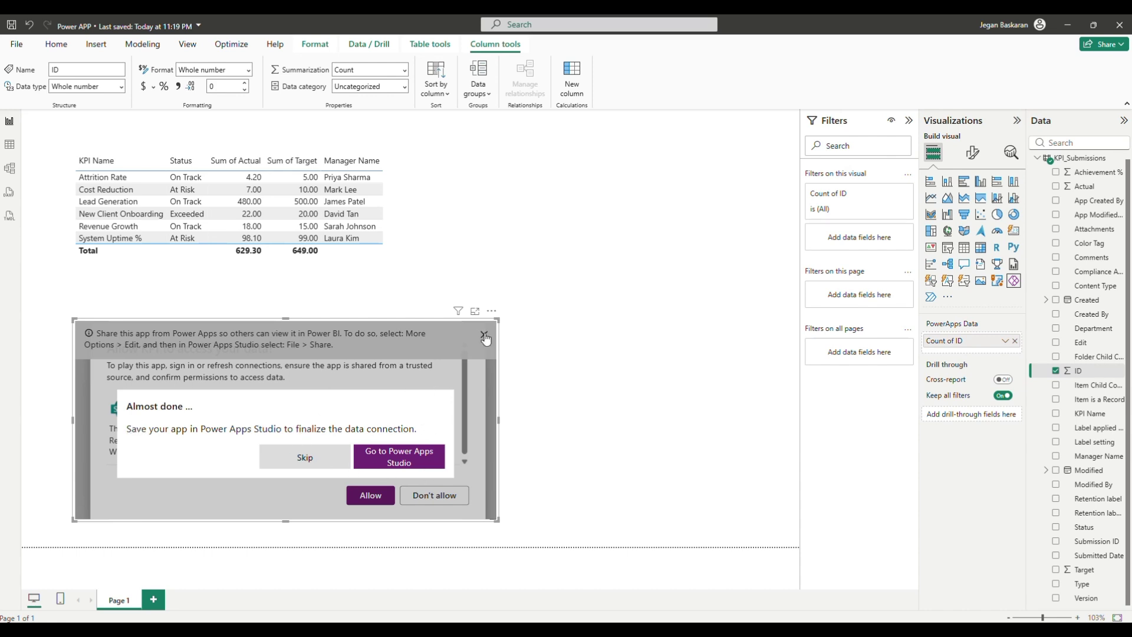
left_click_drag(485, 331, 691, 179)
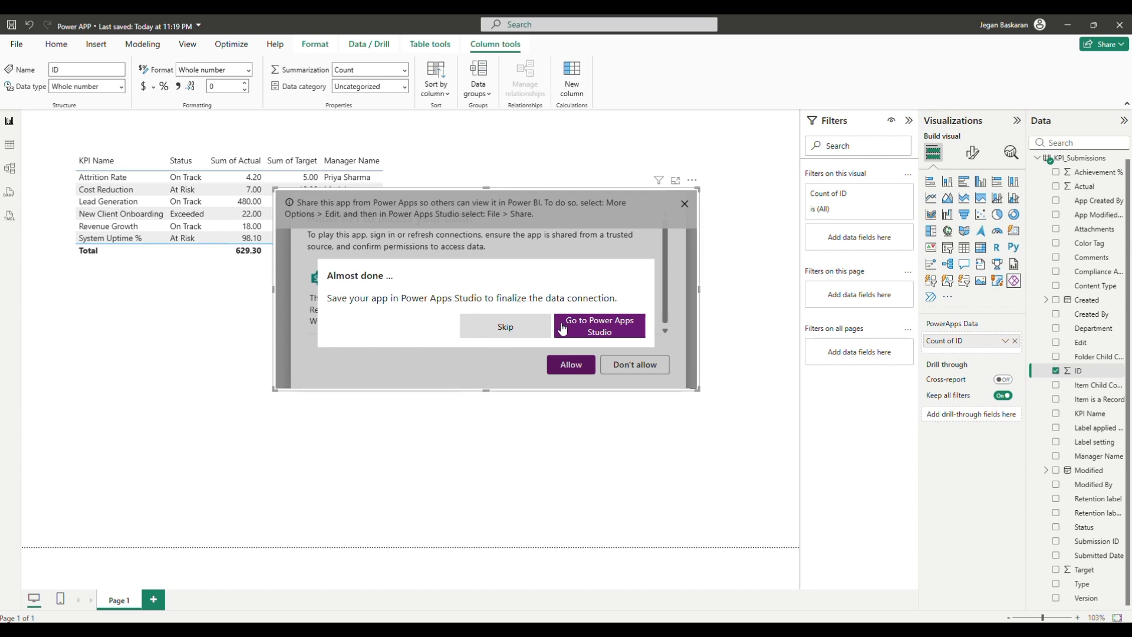
left_click(596, 326)
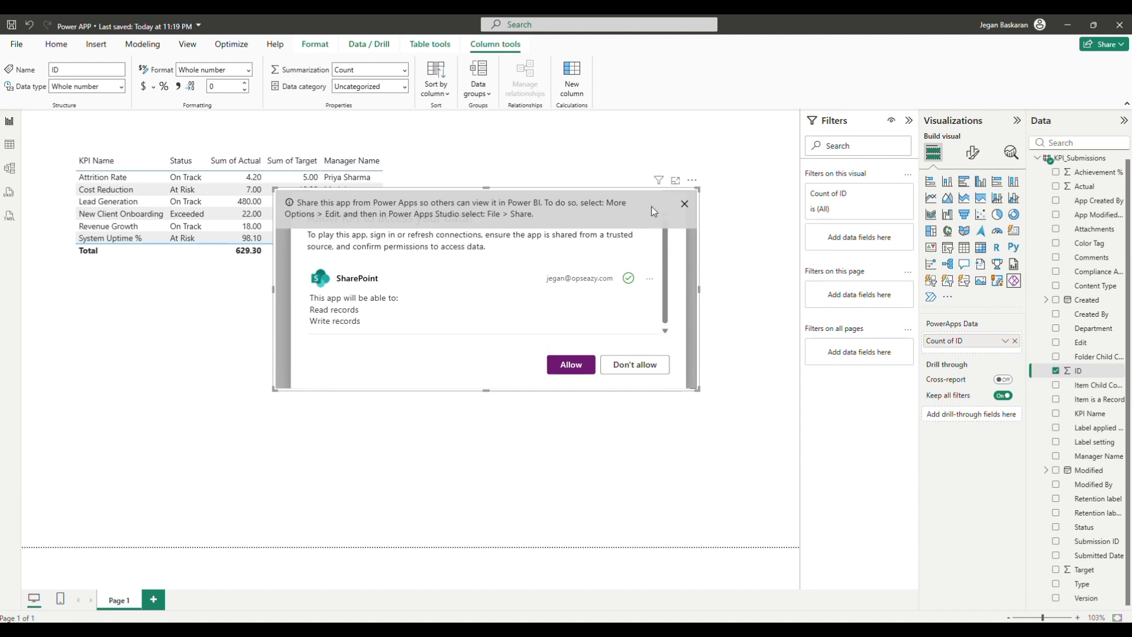
left_click(571, 364)
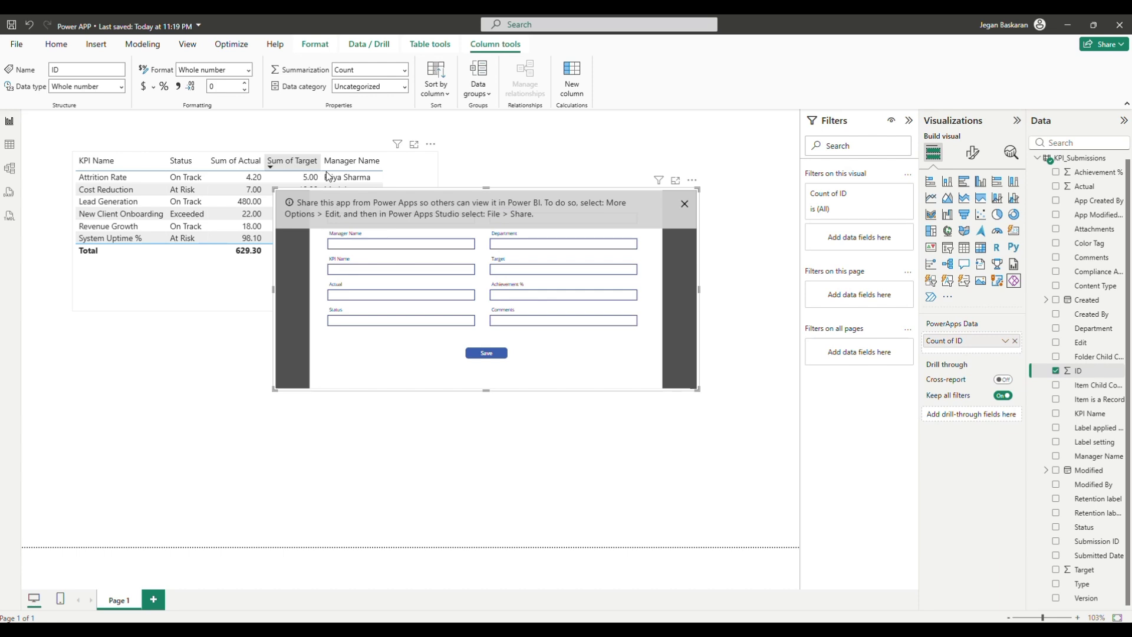
Close the sharing notice, move the KPI form below the table, and add a blank Page 2
left_click(684, 204)
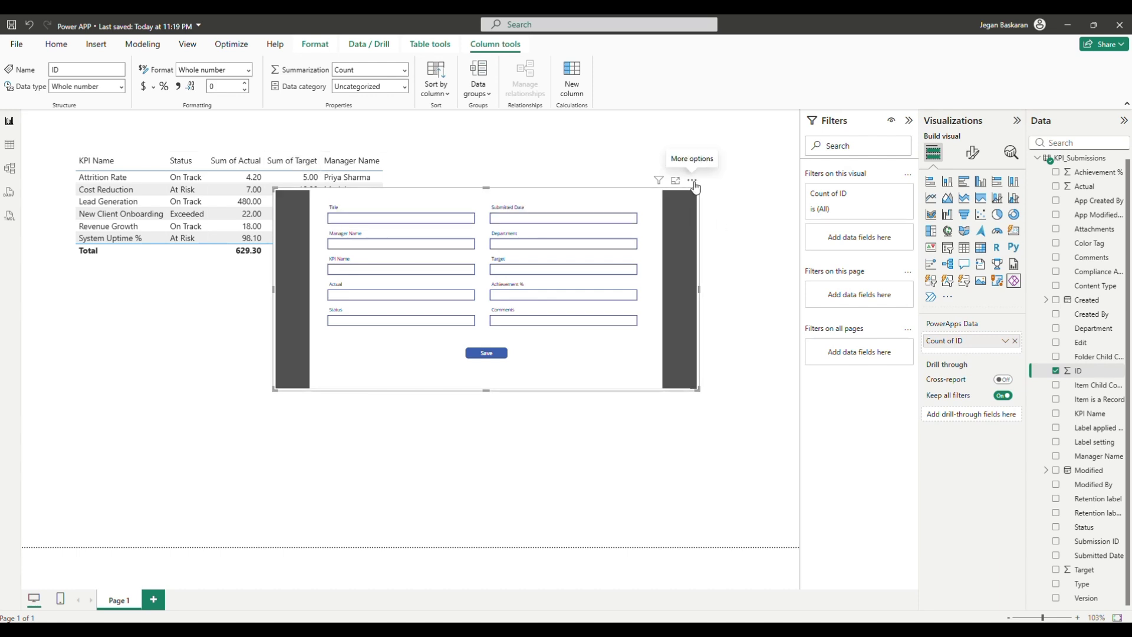
left_click_drag(694, 186, 678, 257)
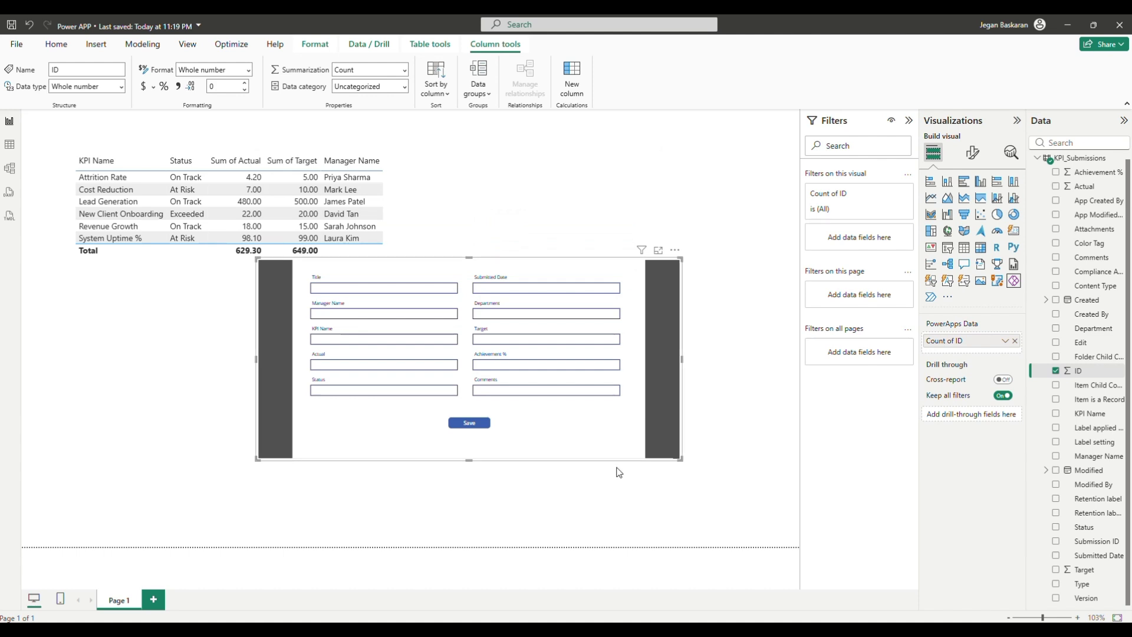
left_click(152, 599)
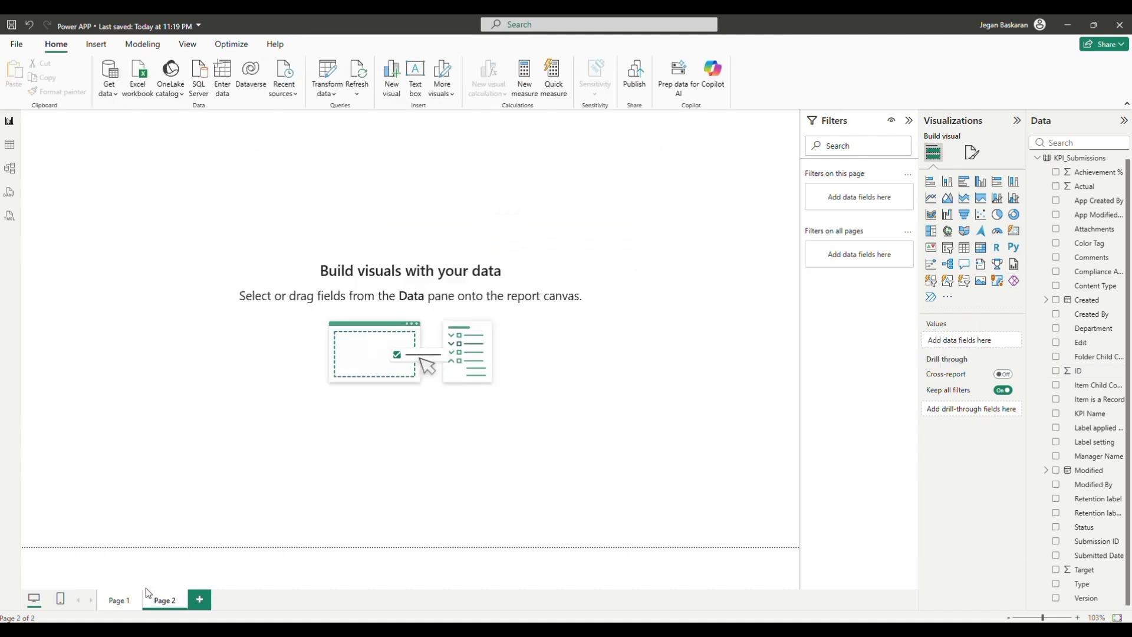
left_click(116, 600)
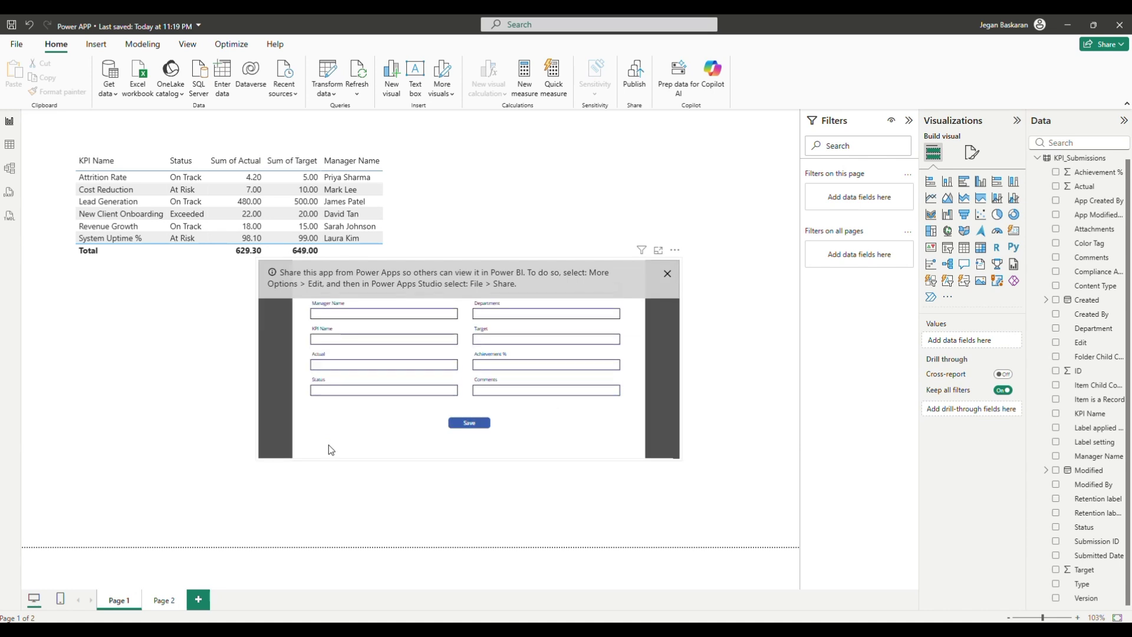
Paste a copy of the KPI table onto Page 2
left_click(675, 252)
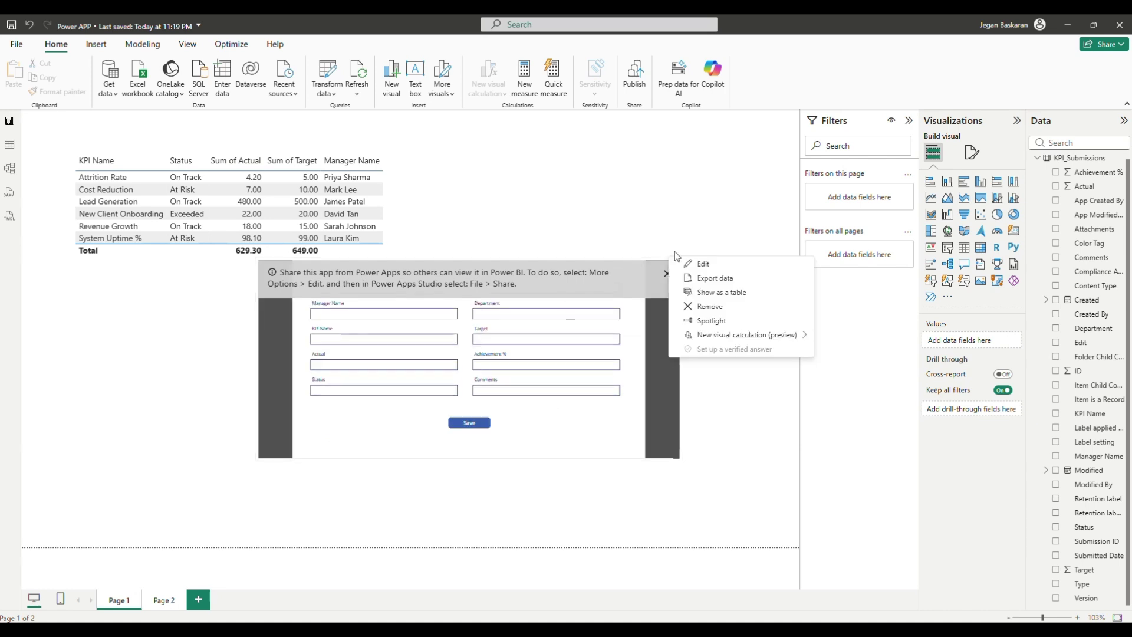
left_click(505, 428)
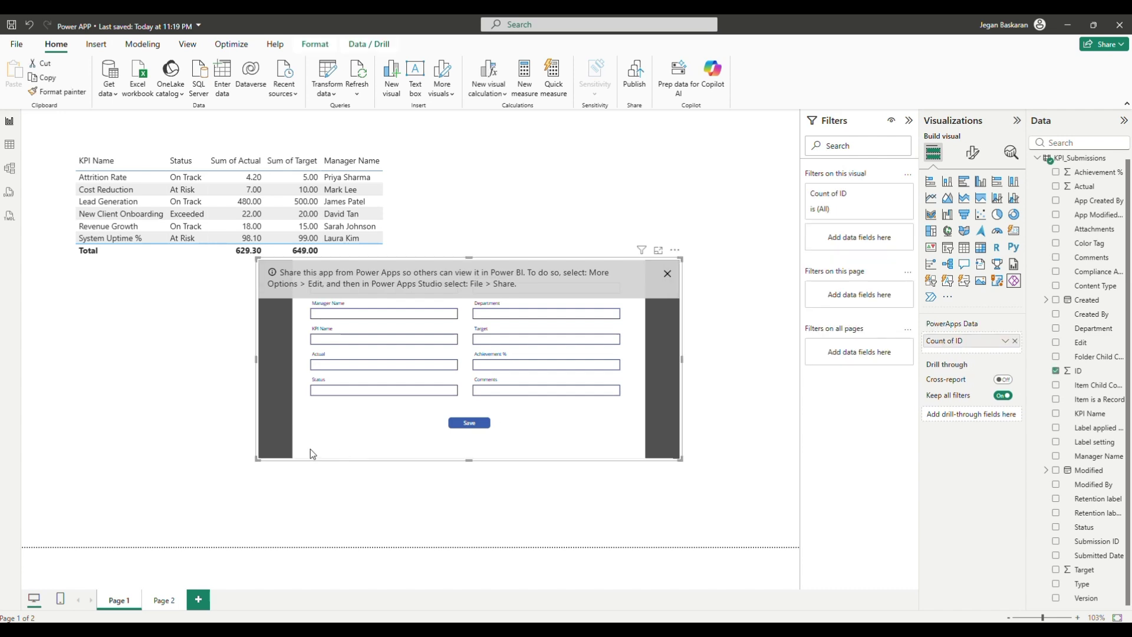
left_click(452, 189)
left_click(432, 182)
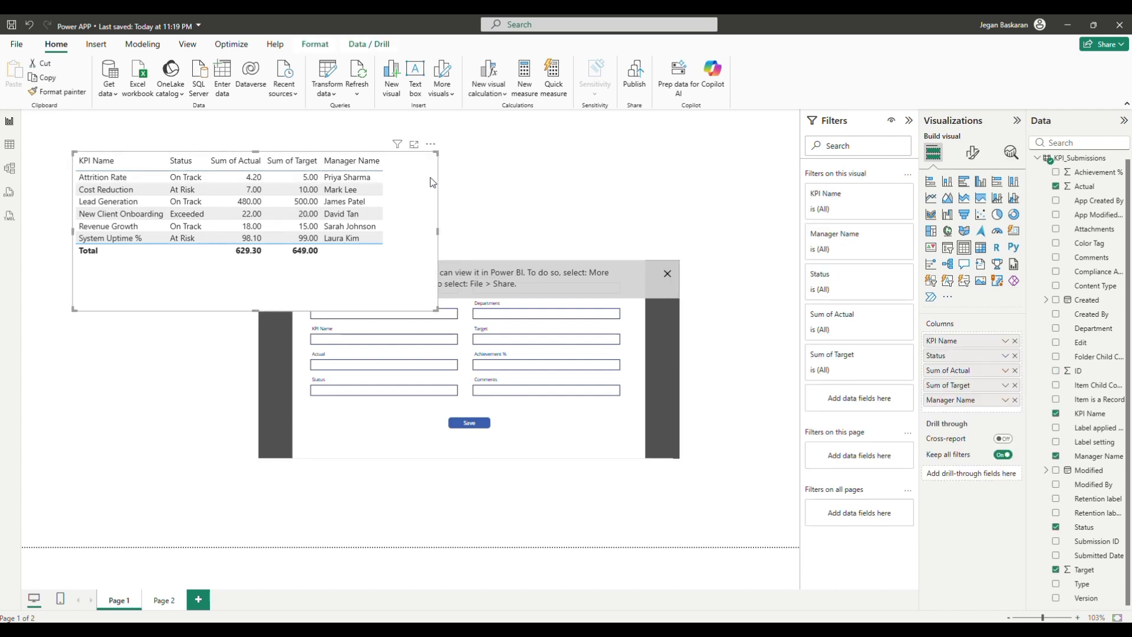
left_click(164, 600)
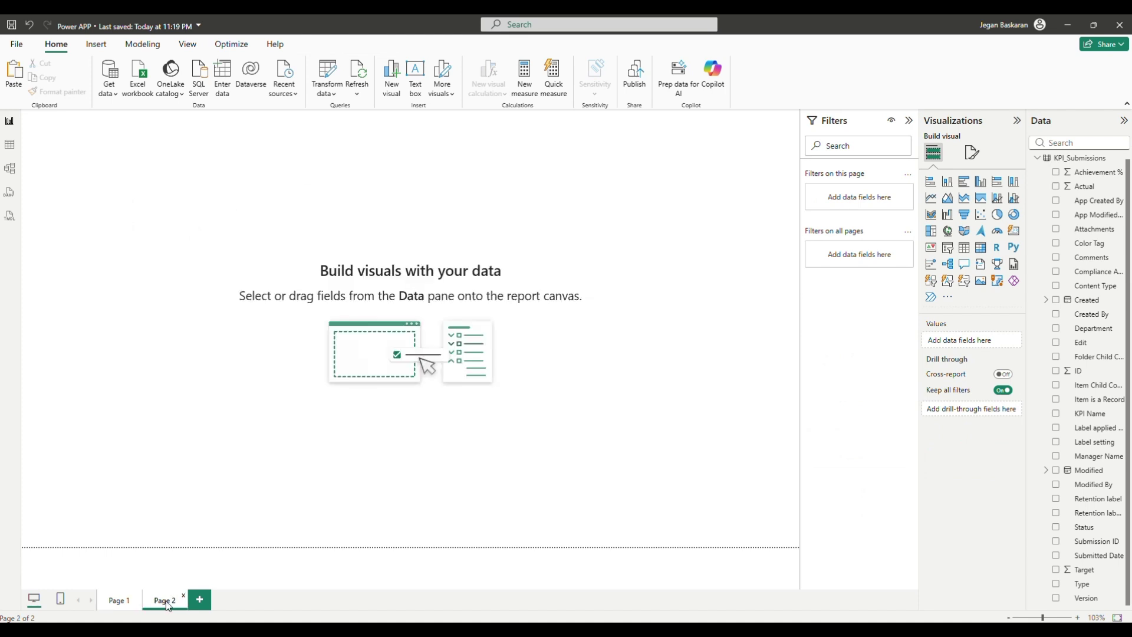
key("ctrl+v")
Move Page 2 ahead of Page 1 and rename Page 1 to 'Power APP'
left_click_drag(175, 595, 119, 601)
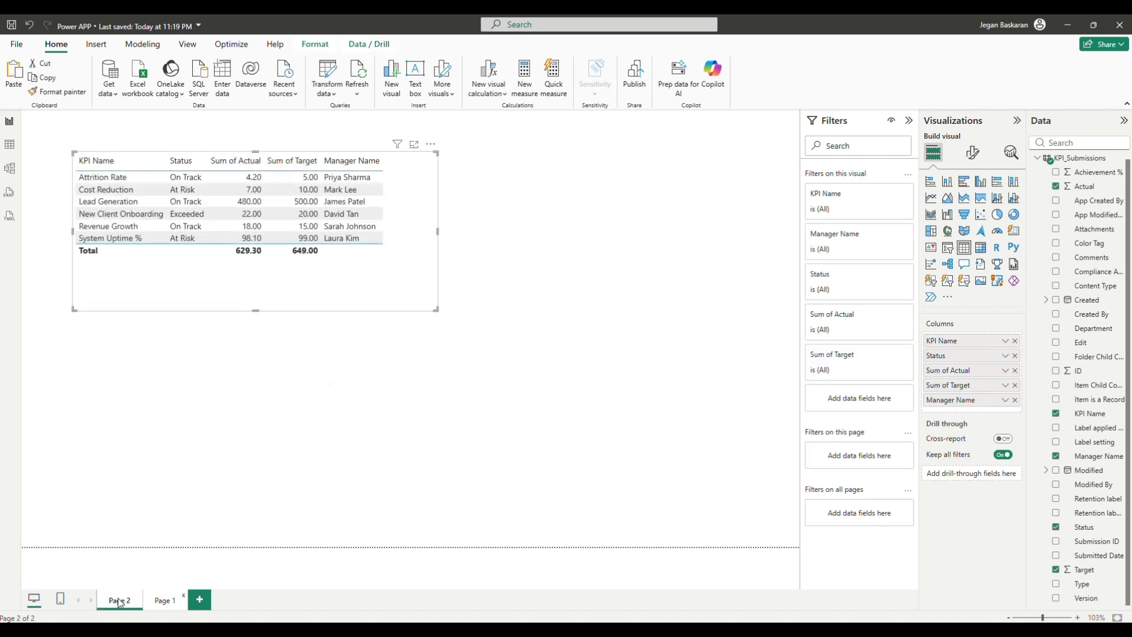
left_click(161, 606)
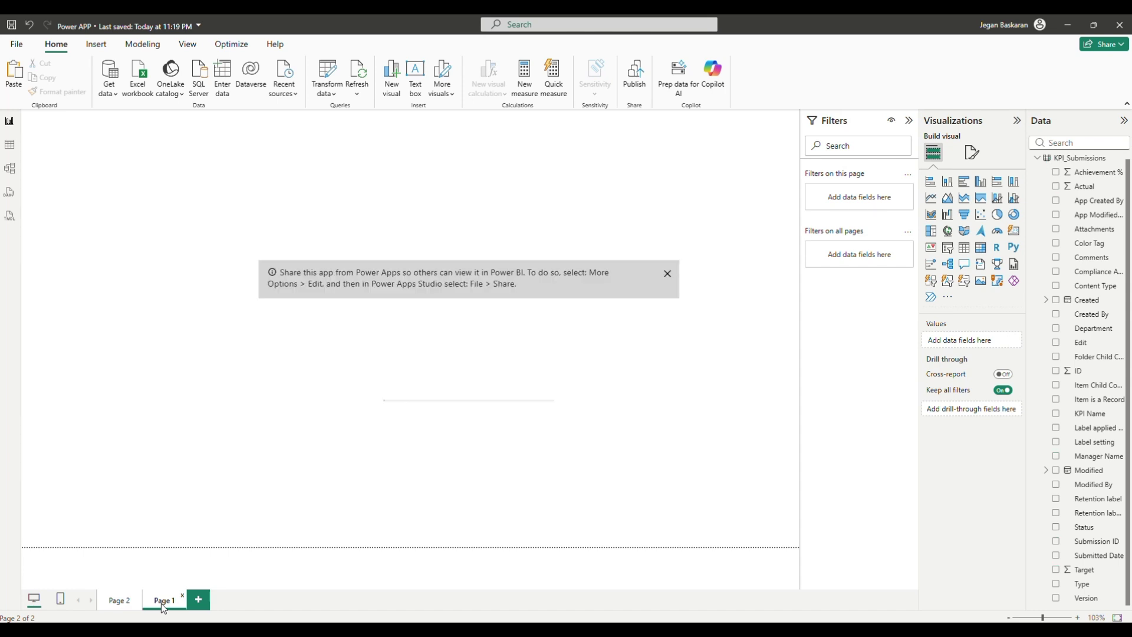
double_click(163, 600)
type("Power")
type(" APP")
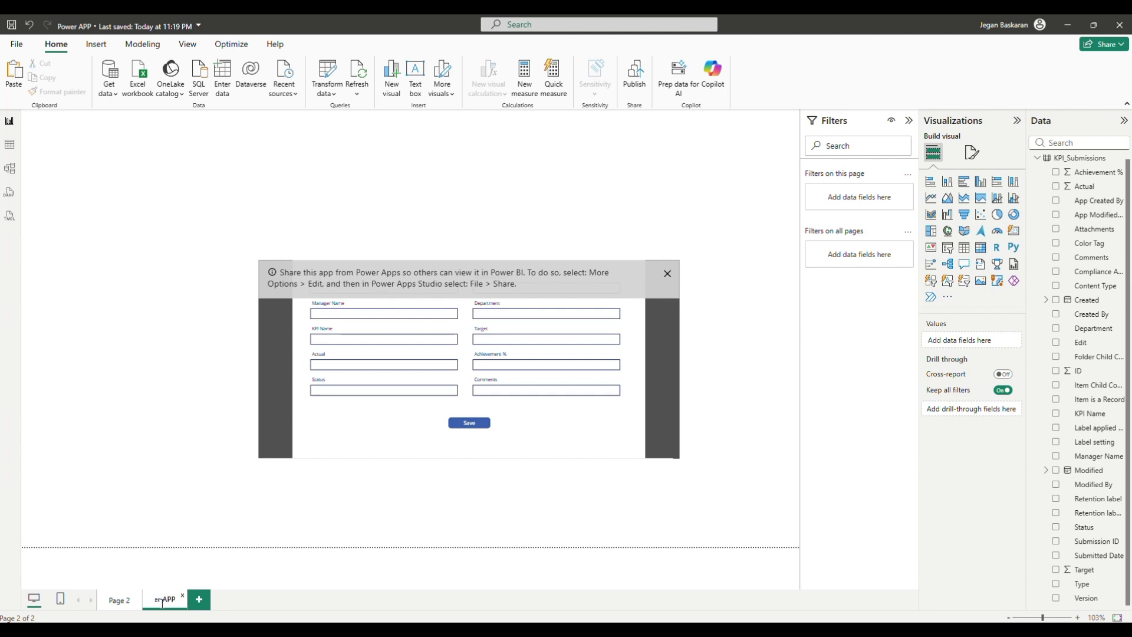
key("Return")
left_click(117, 607)
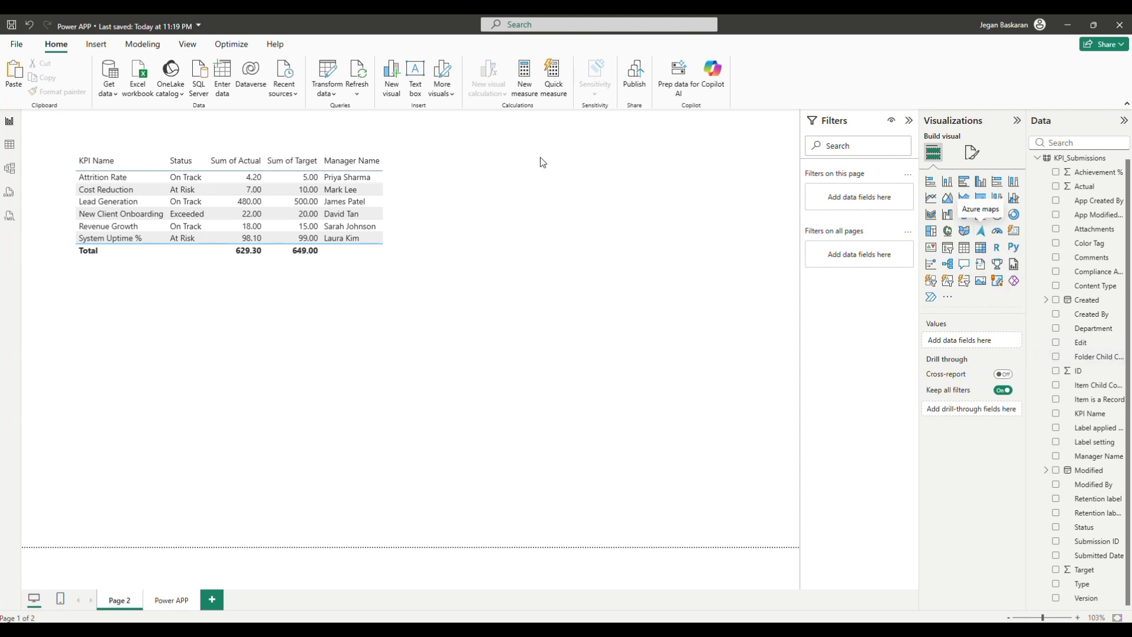
Insert a blank button above the right side of the KPI table on Page 2
left_click(96, 44)
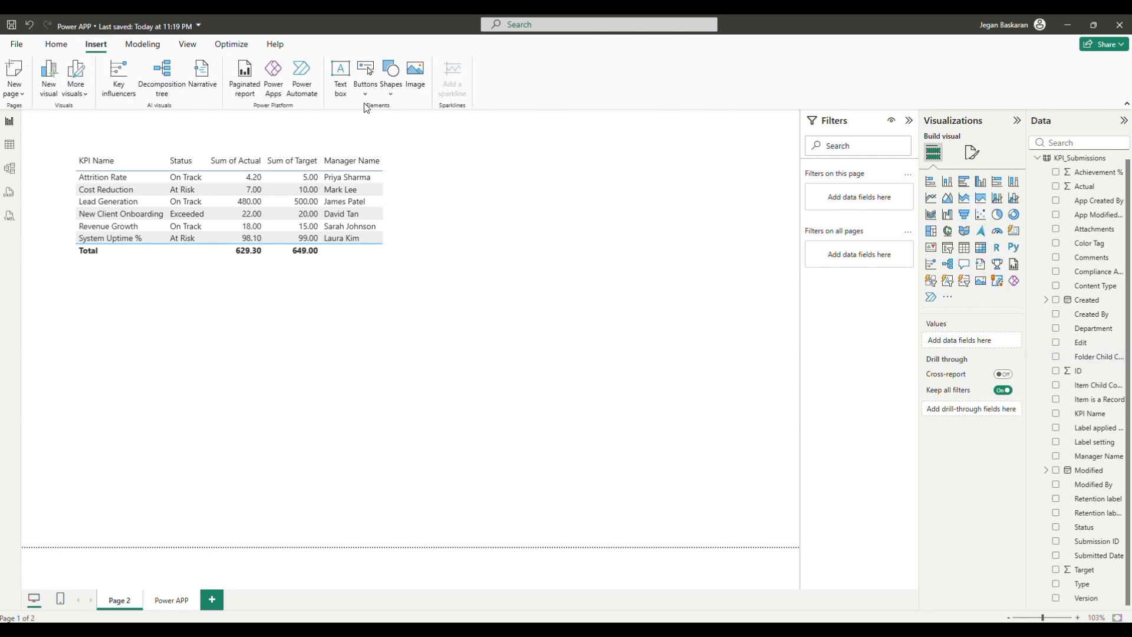
left_click(366, 93)
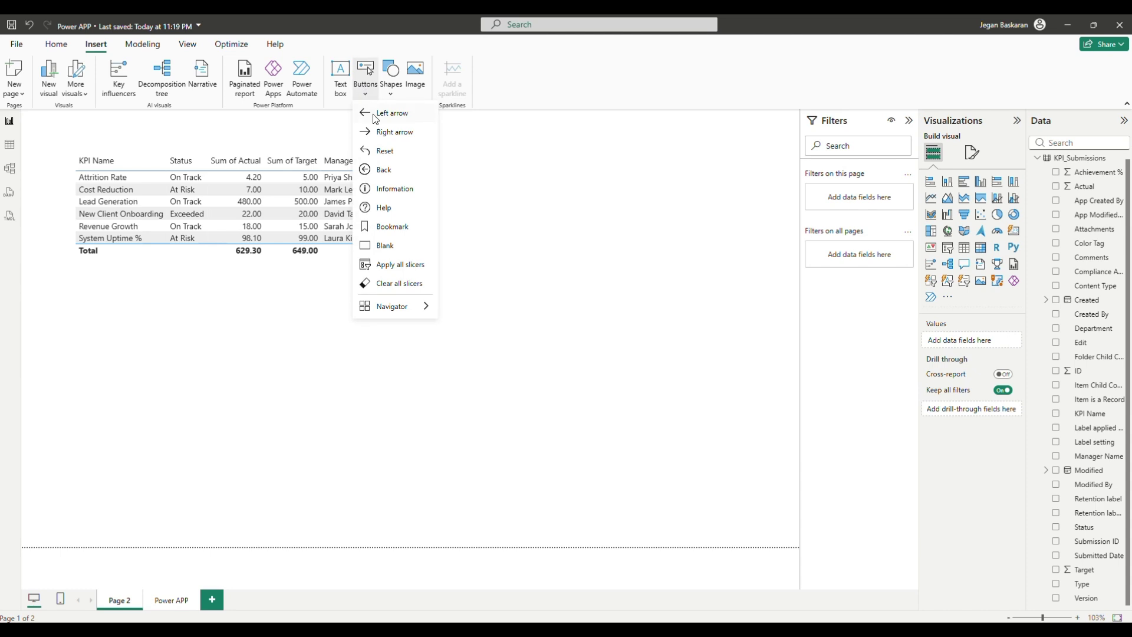
left_click(389, 247)
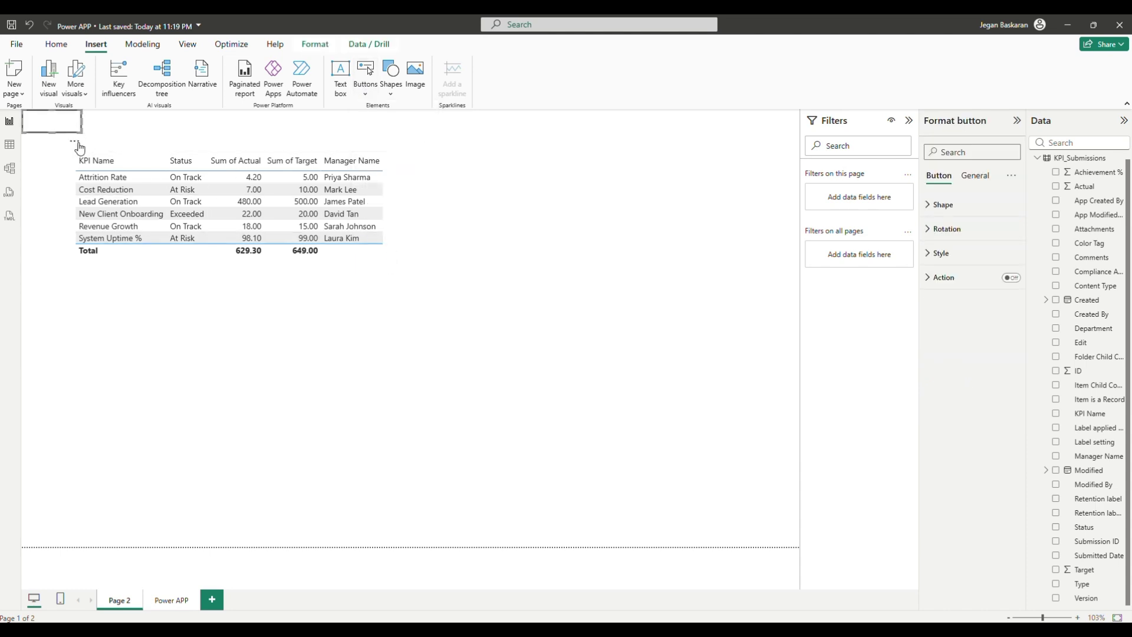
left_click_drag(77, 140, 485, 166)
Turn on the button's text and label it 'Add New KPI'
left_click(974, 175)
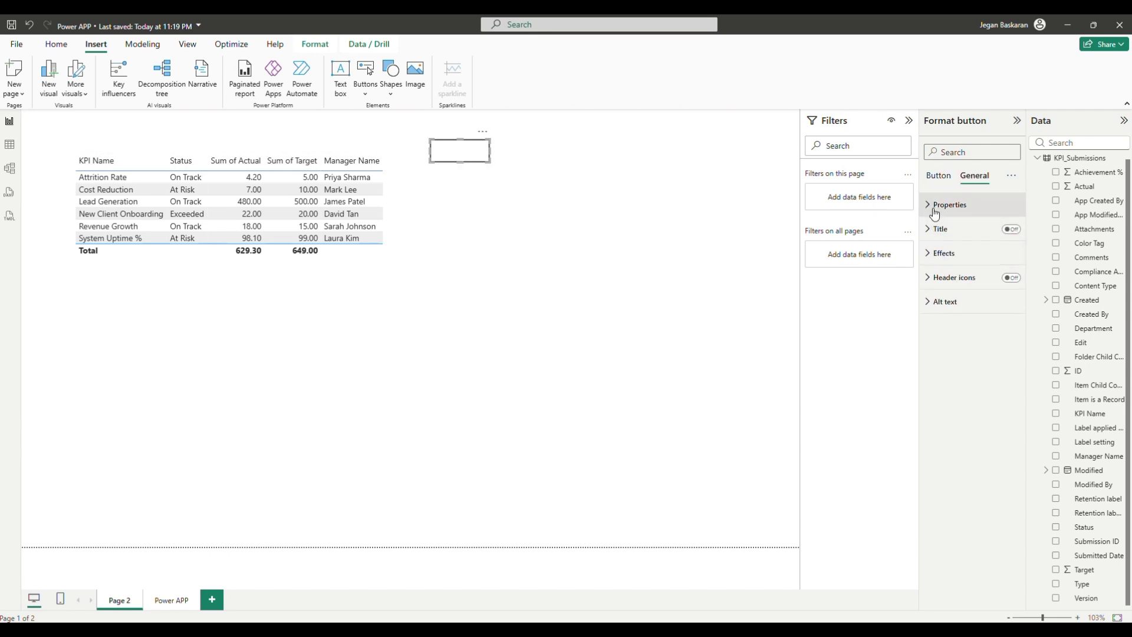
left_click(937, 205)
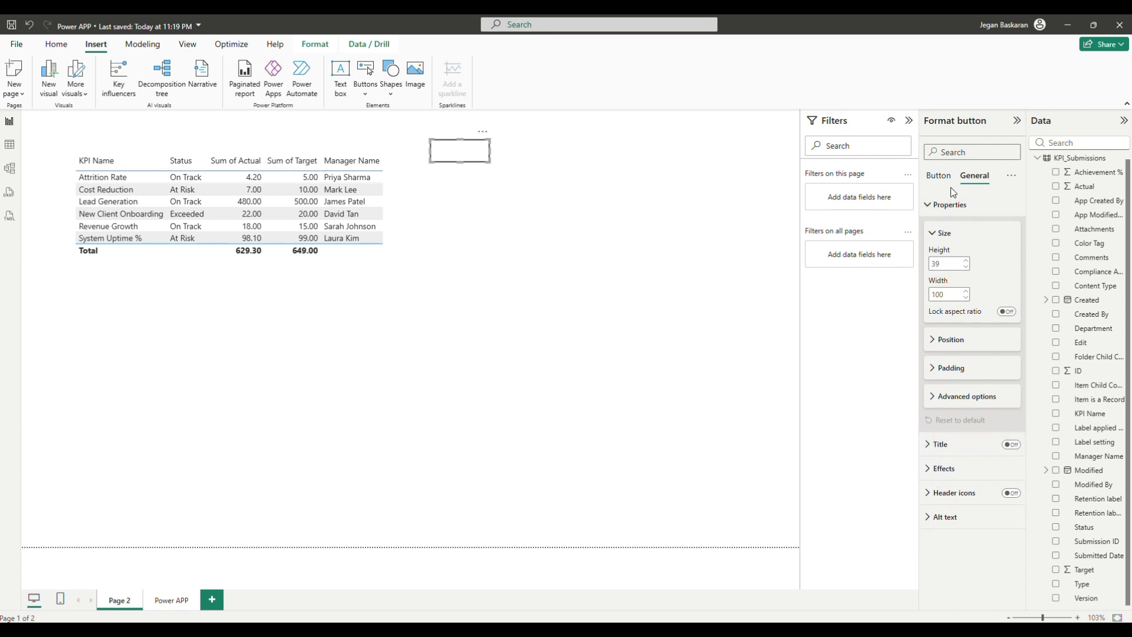
left_click(939, 176)
left_click(937, 253)
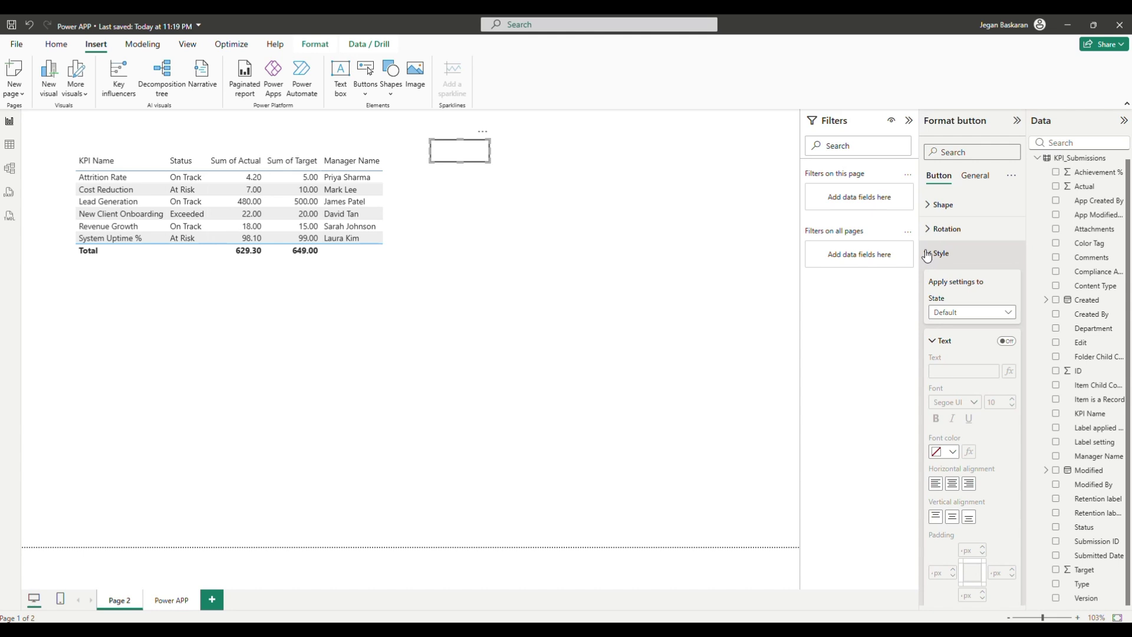
left_click(964, 311)
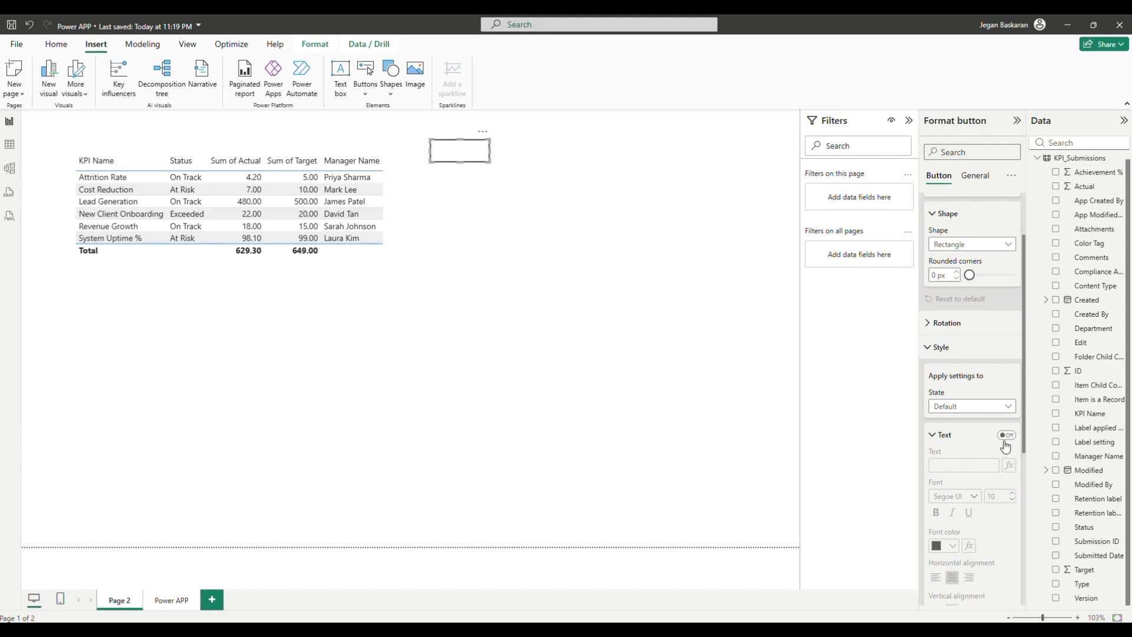
left_click(1003, 437)
left_click(950, 463)
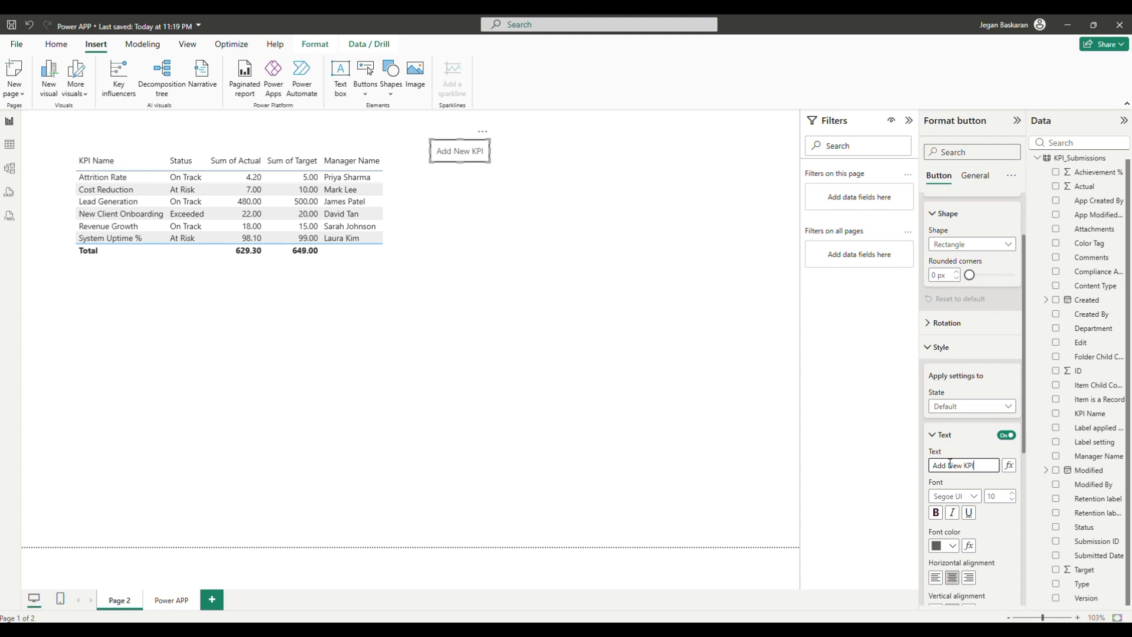
left_click(975, 442)
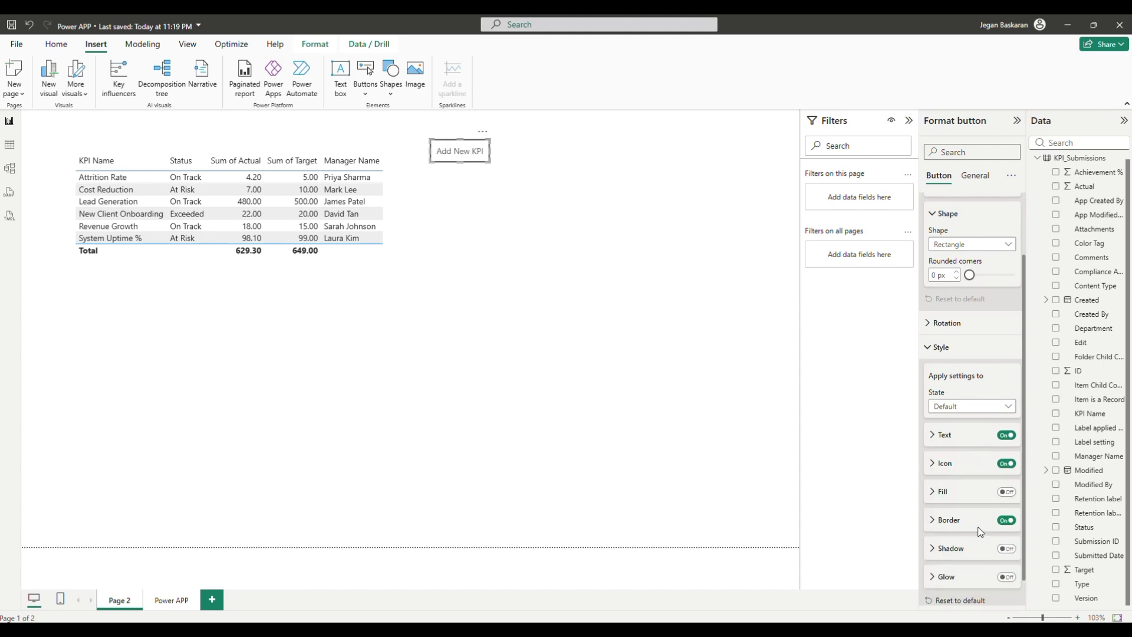
Turn on the button's fill and set its colour to yellow
left_click(1005, 492)
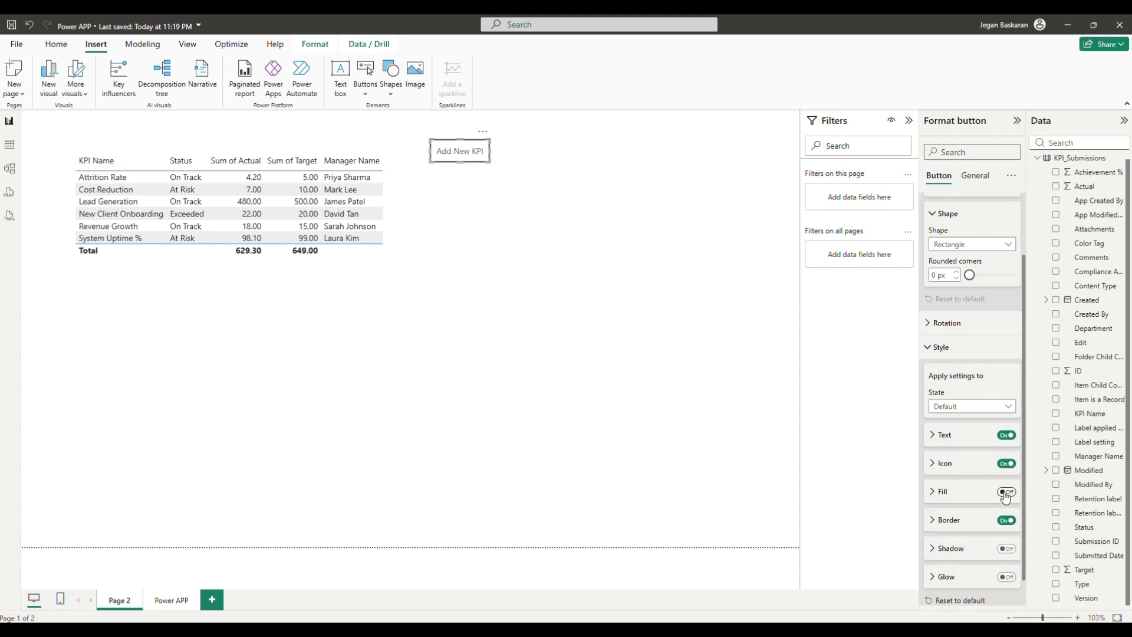
left_click(930, 495)
left_click(951, 523)
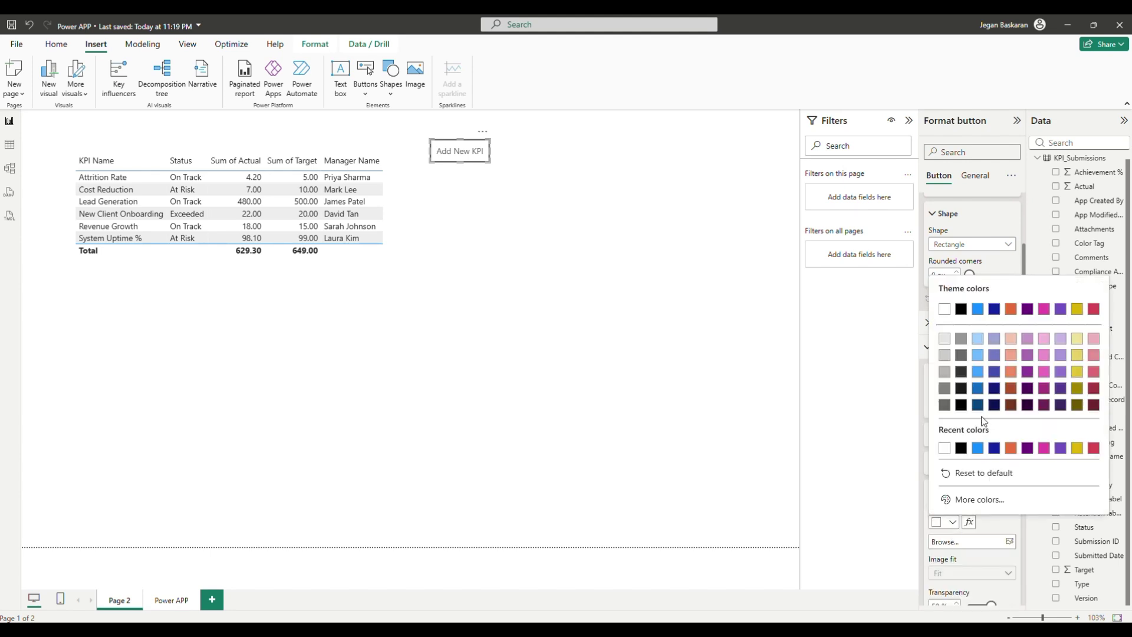
left_click(1093, 309)
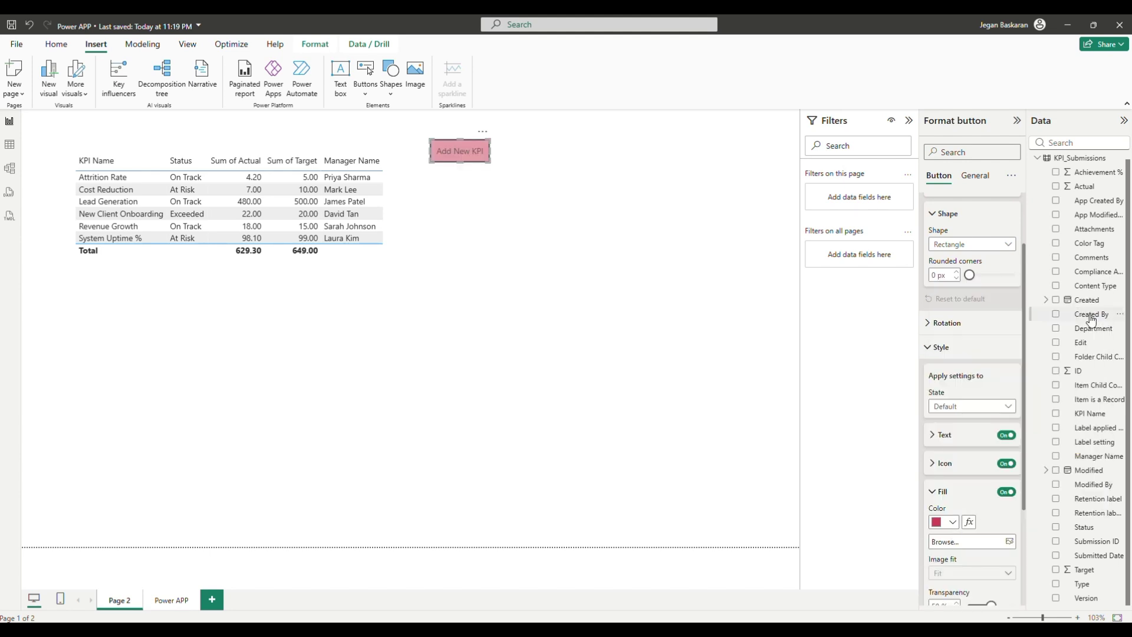
left_click(952, 522)
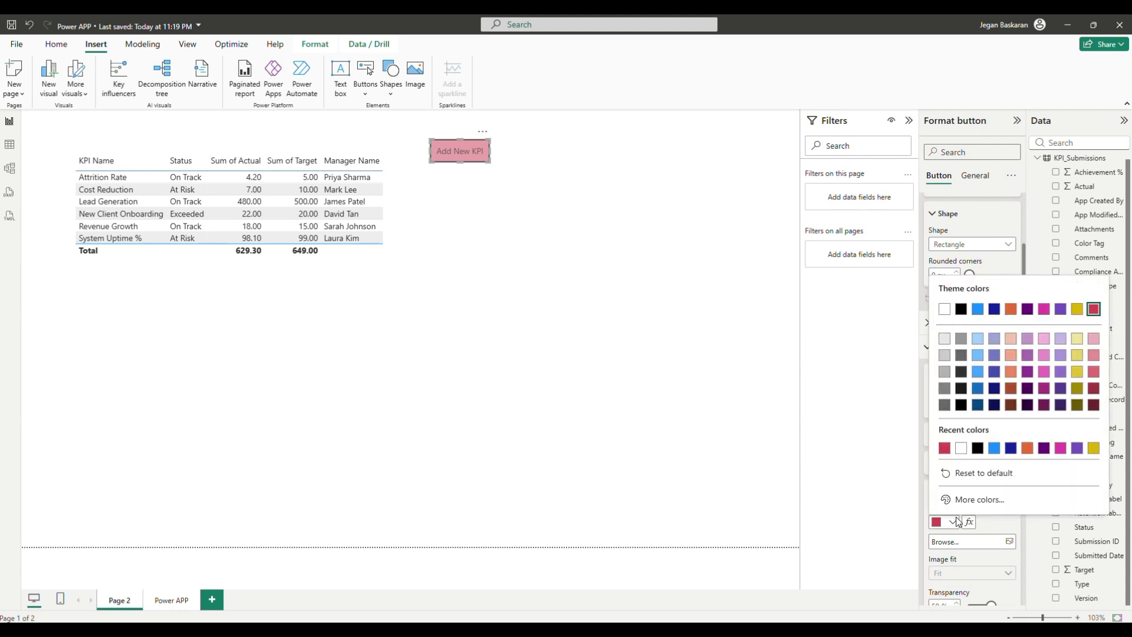
left_click(977, 449)
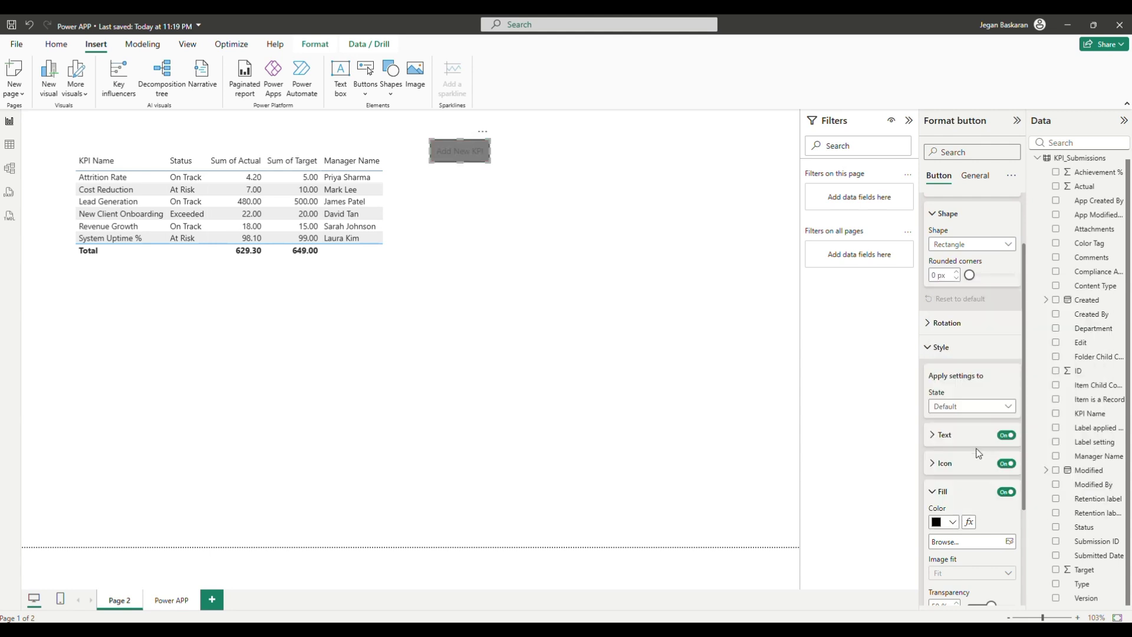
left_click(952, 522)
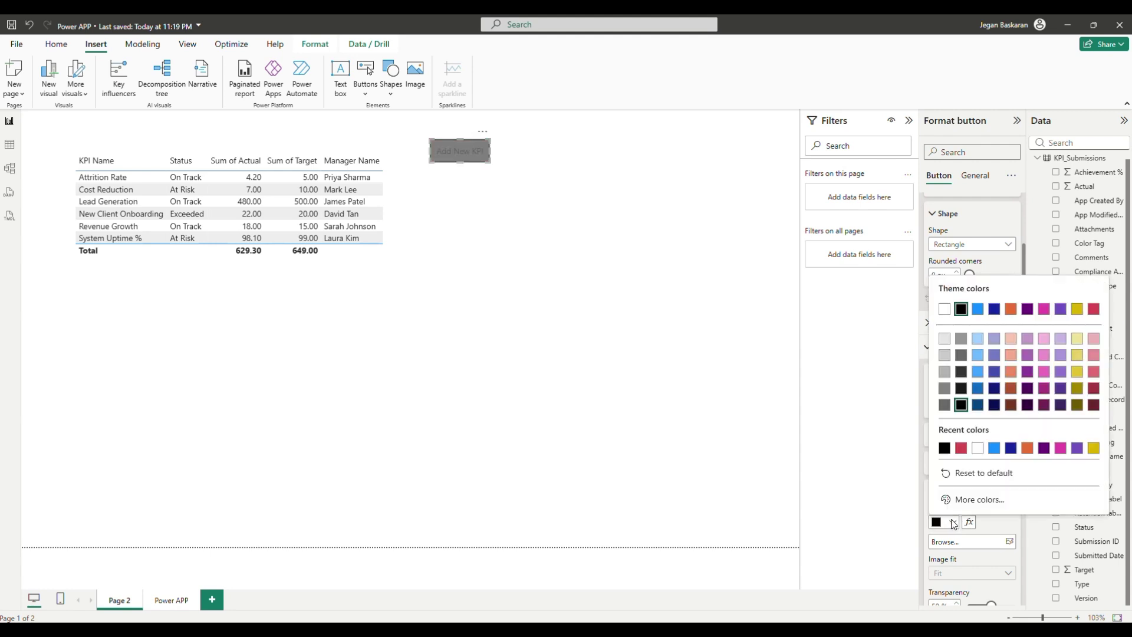
left_click(1092, 449)
left_click(731, 348)
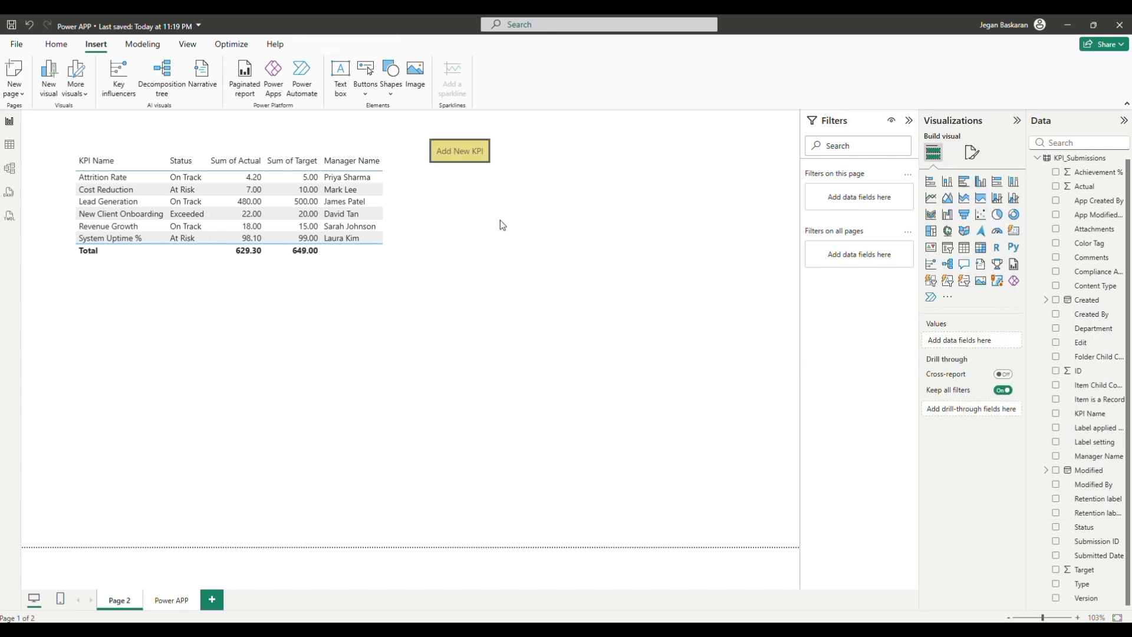
left_click(486, 156)
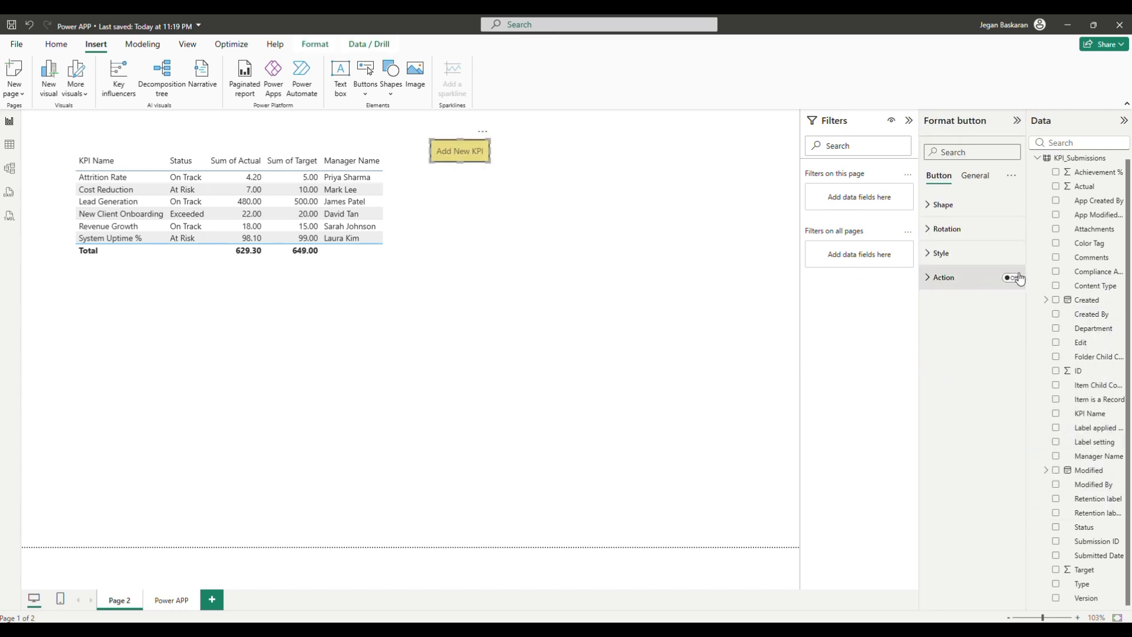
Enable the button's action as Page navigation with destination Power APP
left_click(1011, 277)
left_click(942, 277)
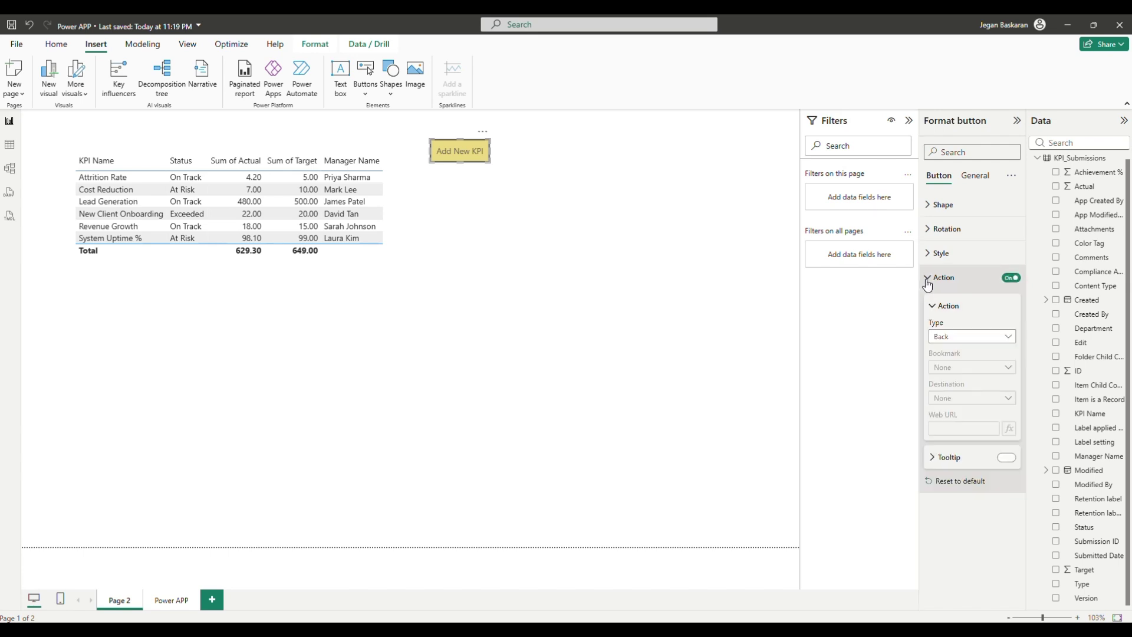
left_click(1002, 336)
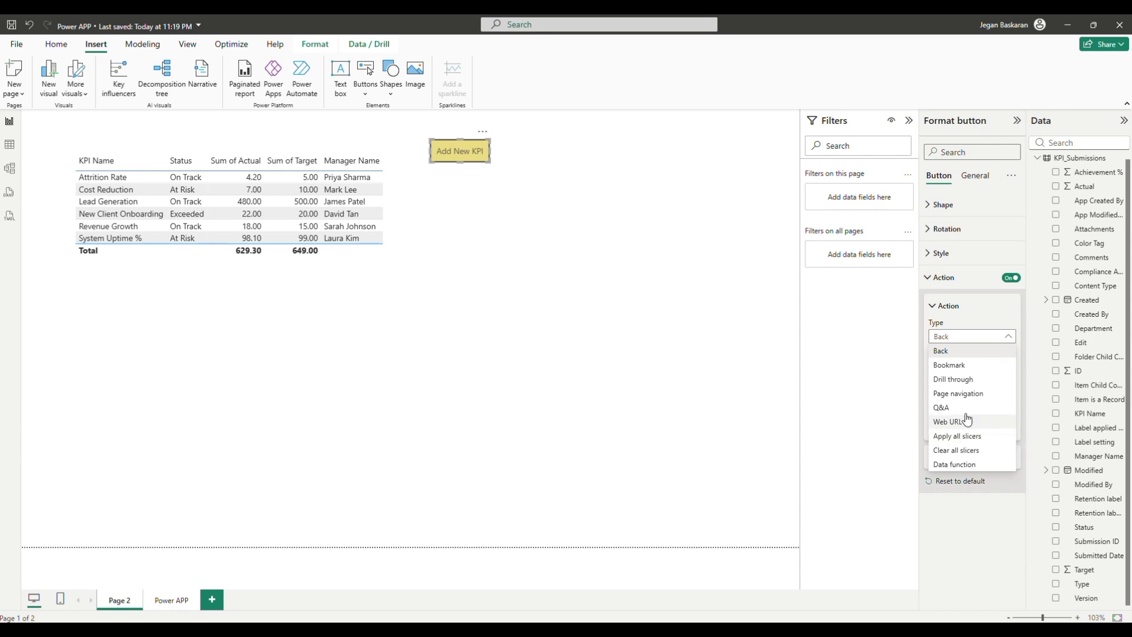
left_click(964, 393)
left_click(959, 402)
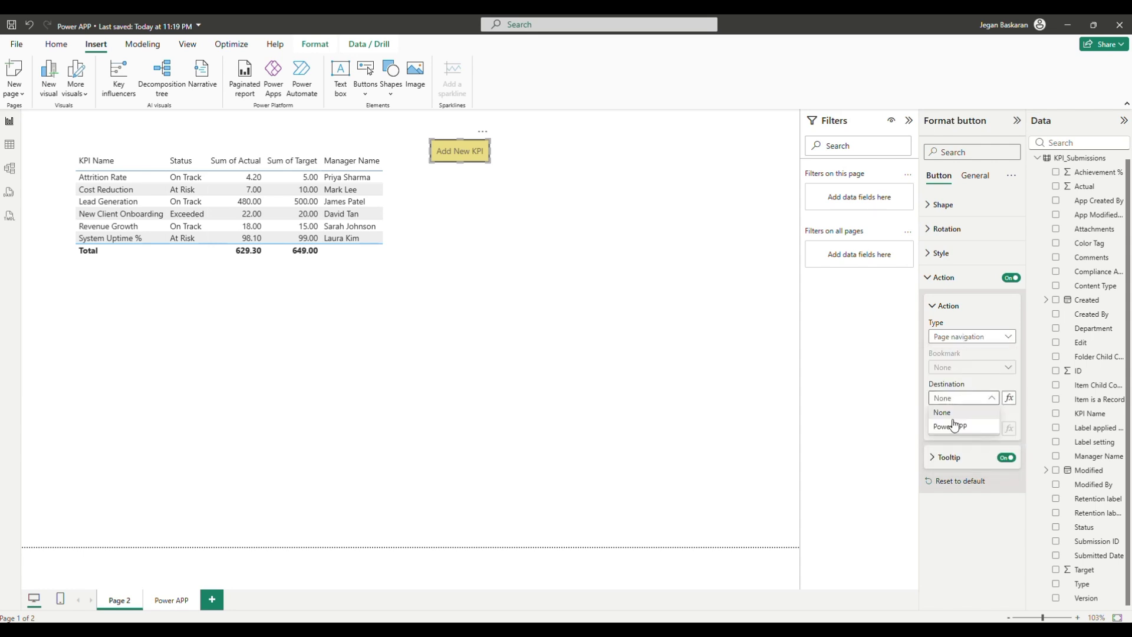
left_click(952, 428)
left_click(672, 380)
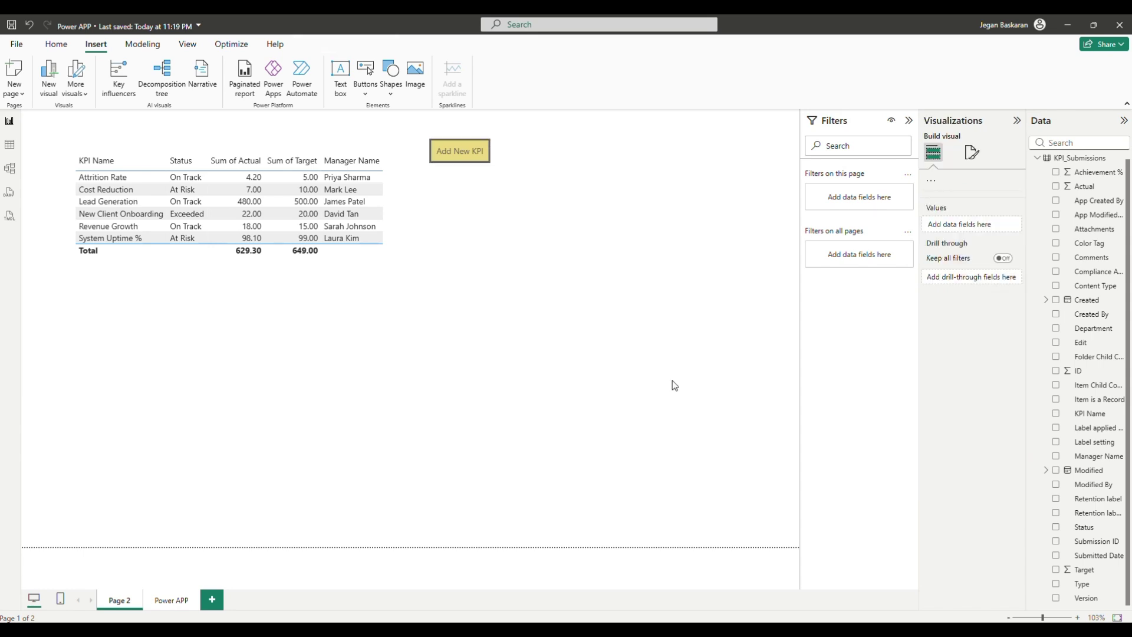
left_click(479, 159)
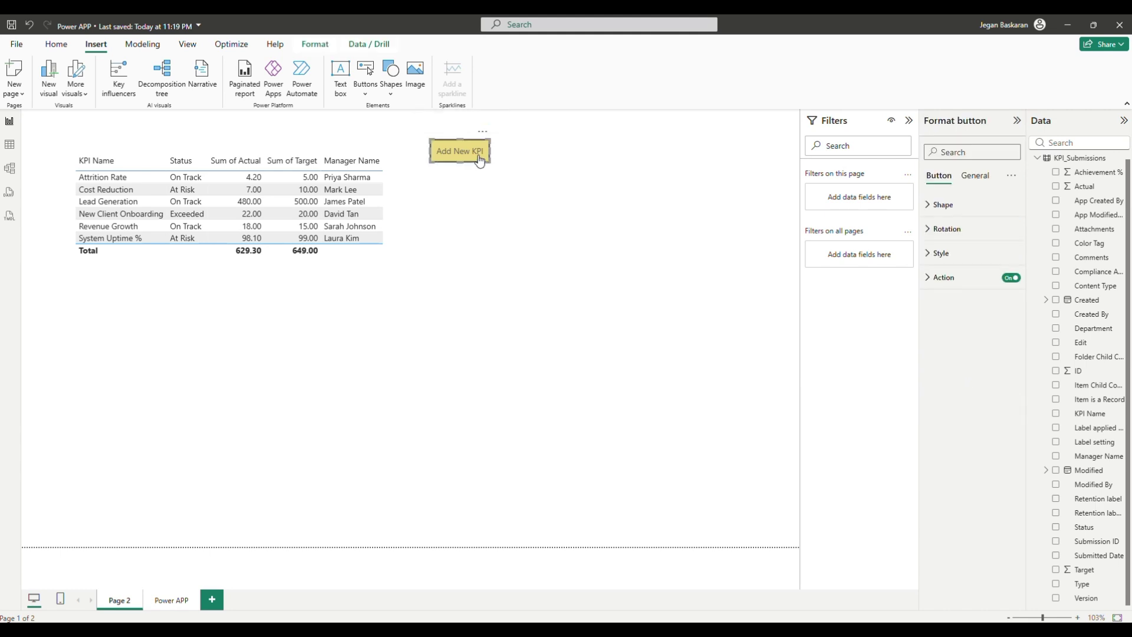
Follow the Add New KPI button to Power APP, then move and stretch the form to the canvas's left edge
left_click(480, 159, "ctrl")
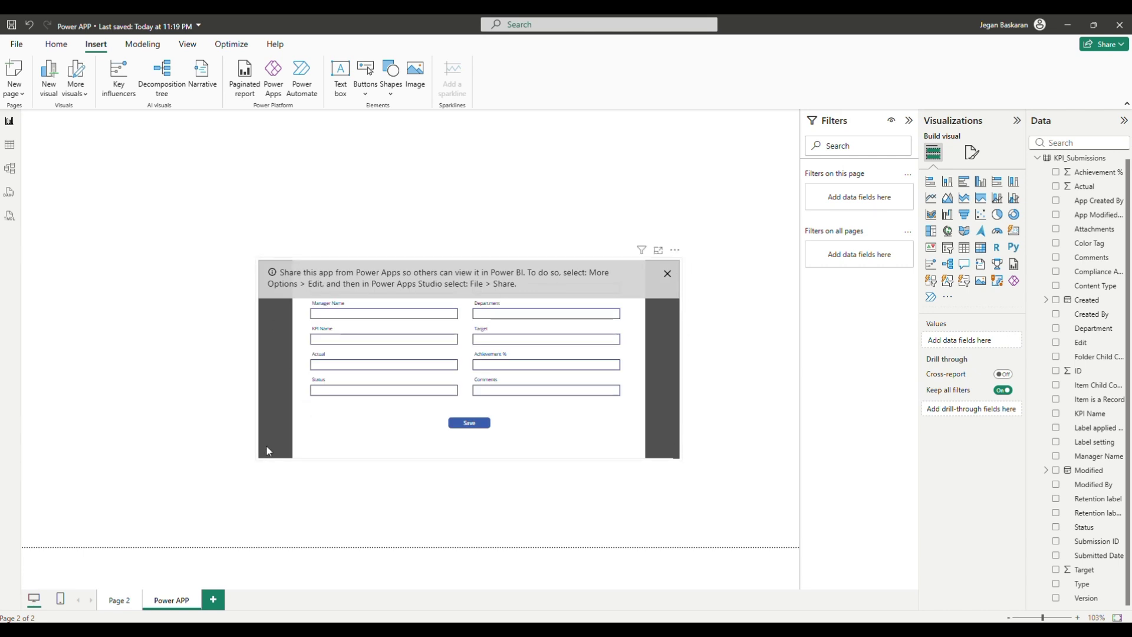
left_click_drag(672, 245, 501, 163)
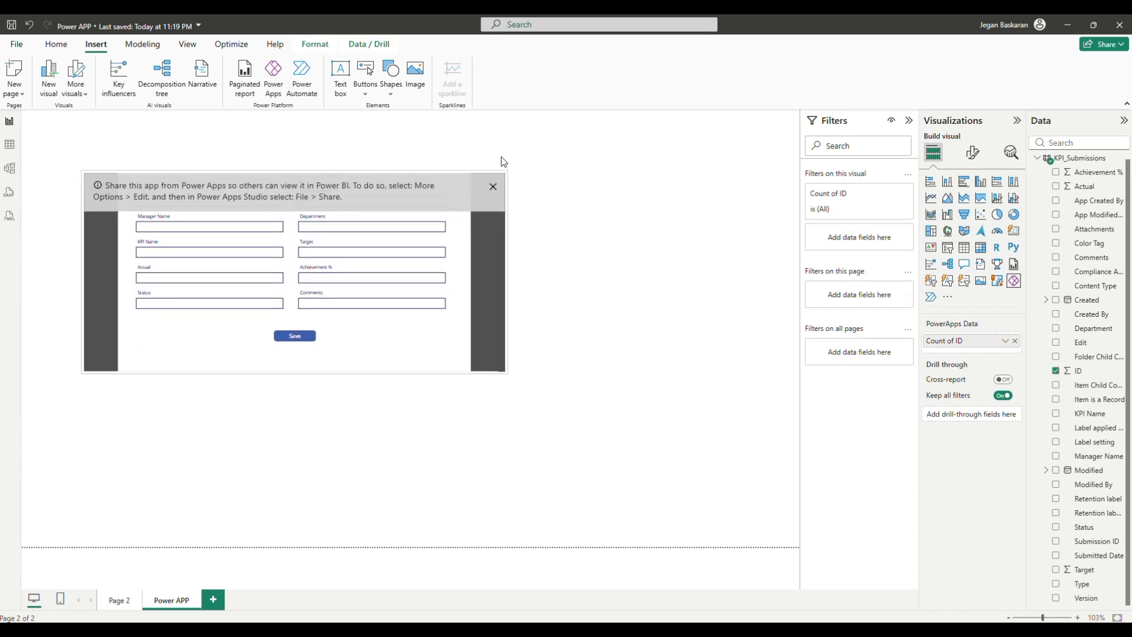
left_click_drag(519, 346, 826, 523)
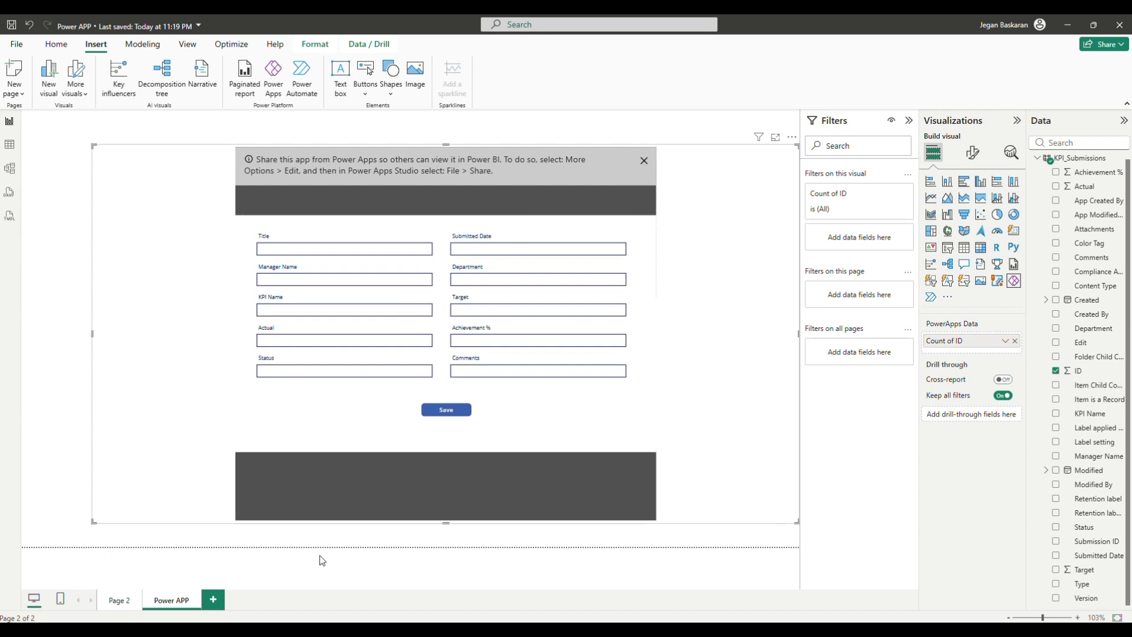
left_click(93, 529)
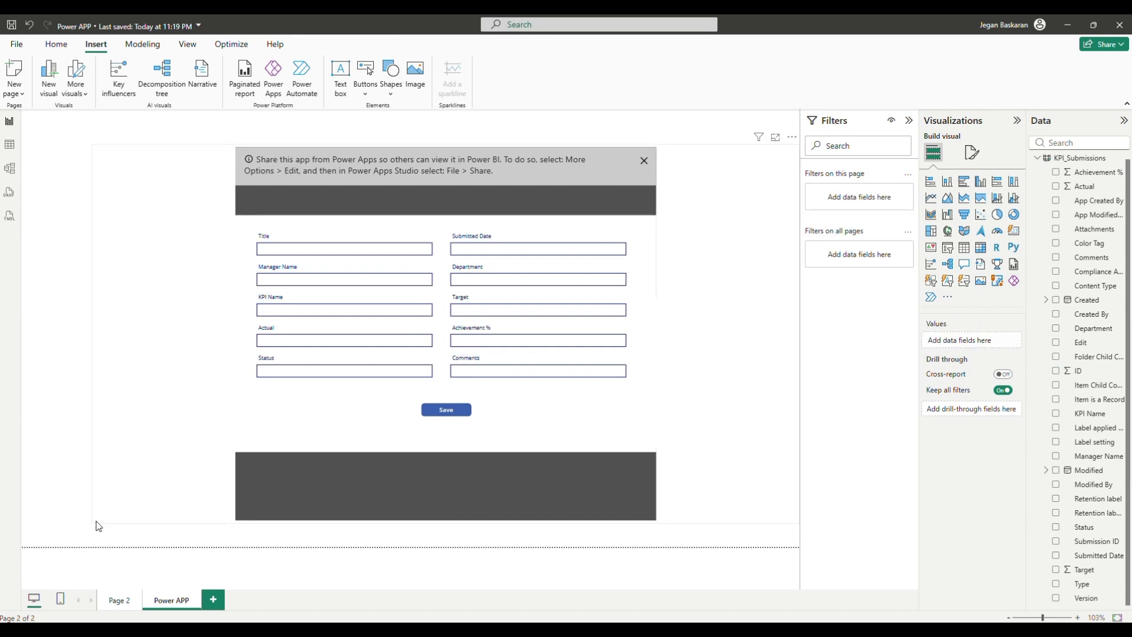
left_click(96, 521)
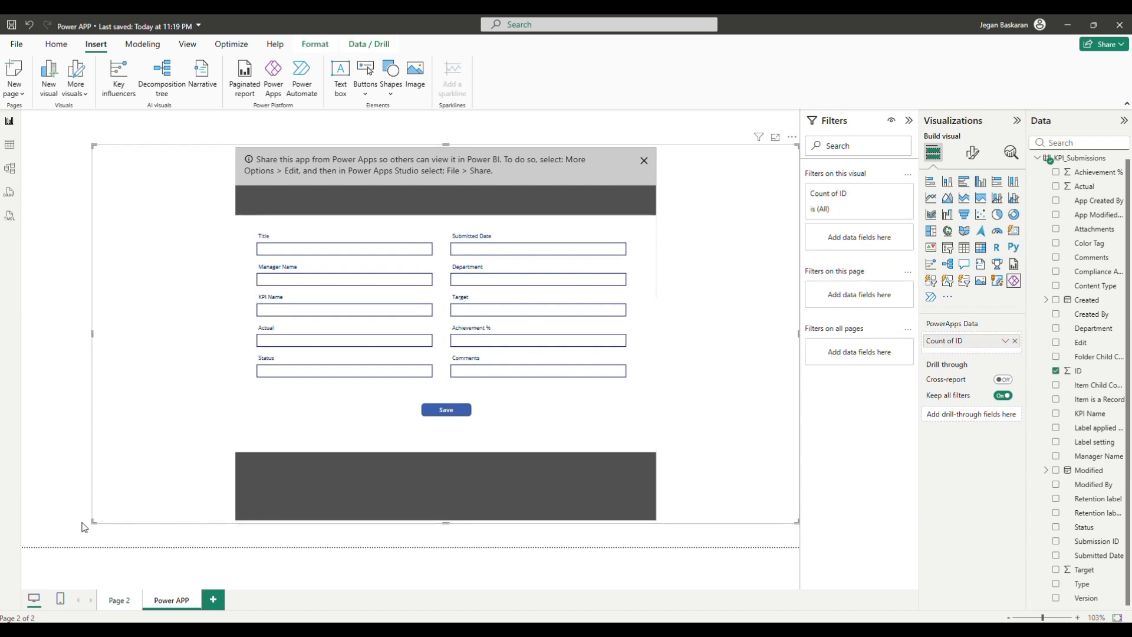
left_click_drag(84, 526, 17, 527)
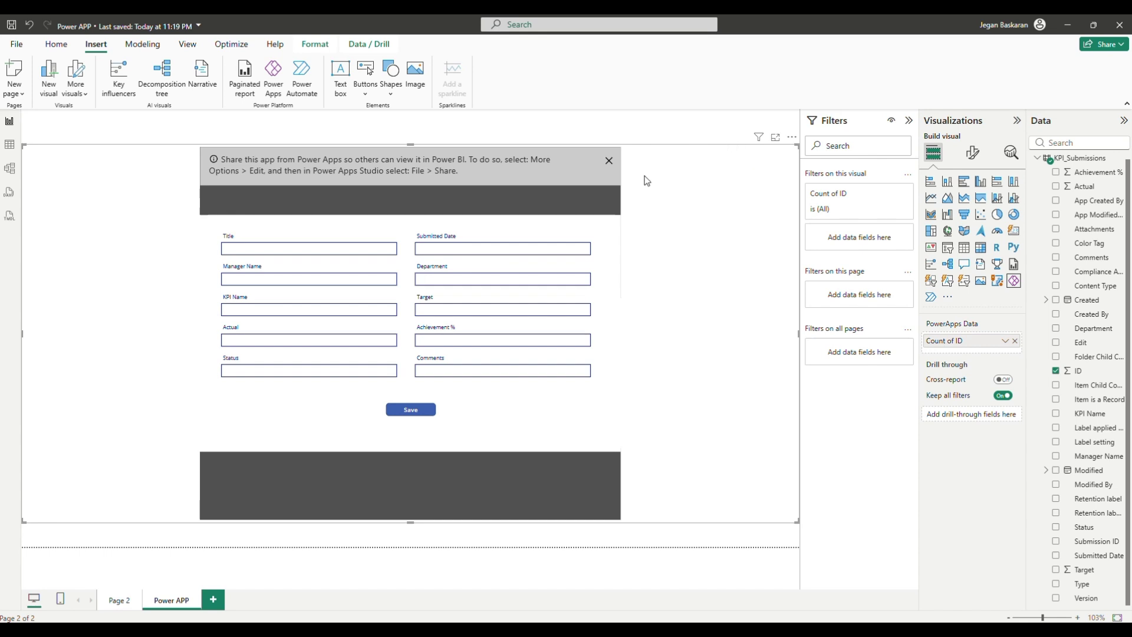
Enter Title 'ad', Target 55, Actual 66 and KPI Name 'TEST' in the form
left_click(248, 248)
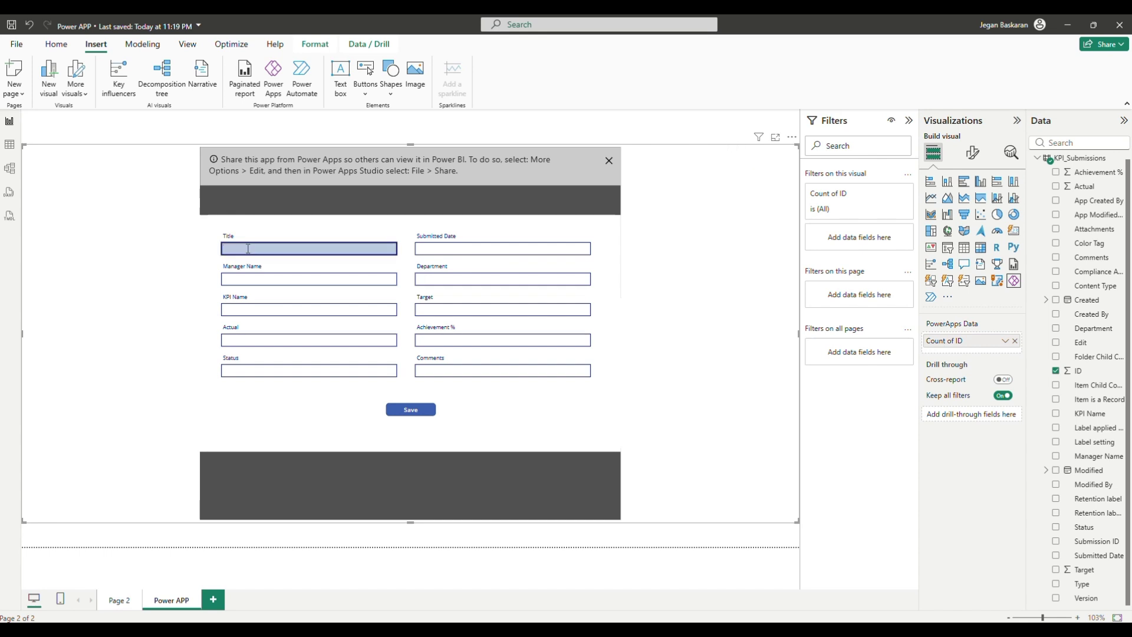
type("add NEW")
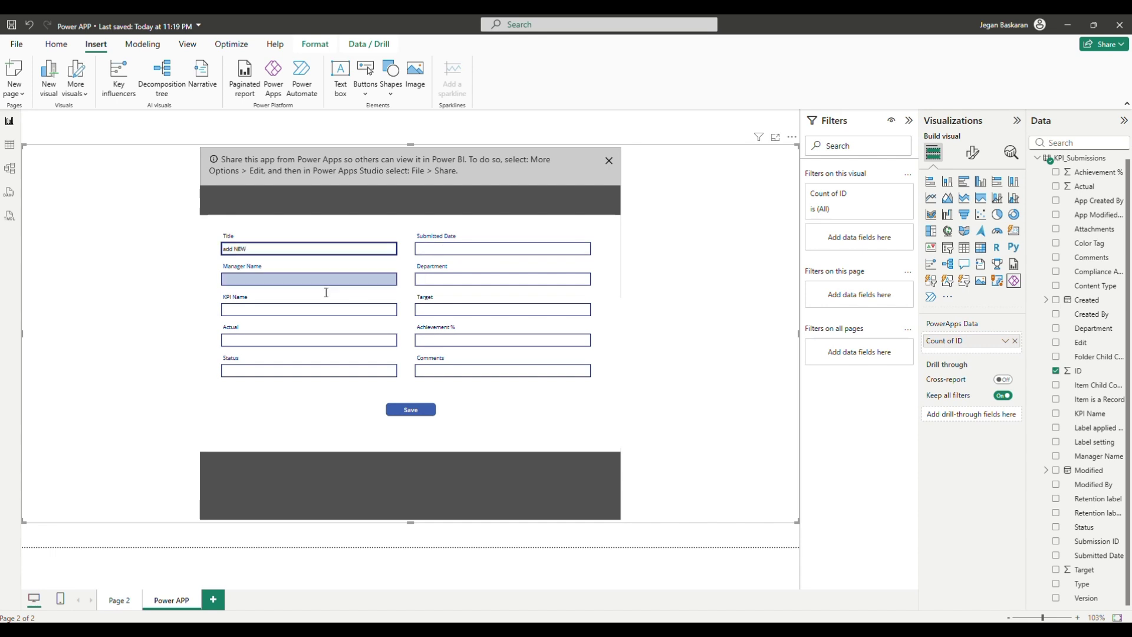
left_click(440, 308)
type("55")
left_click(273, 338)
type("66")
left_click(248, 310)
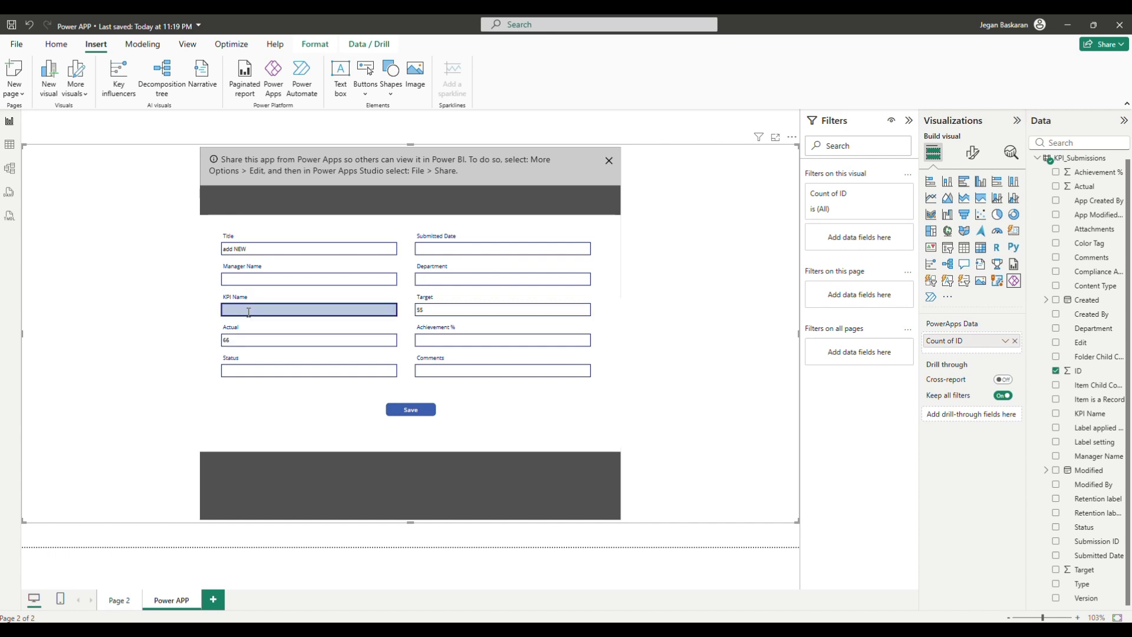
type("TEST")
Fill Manager Name, Submitted Date 'TESST' and Comments 'TST', save the entry, and return to Page 2
left_click(254, 279)
type("TET")
left_click(448, 248)
type("TESST")
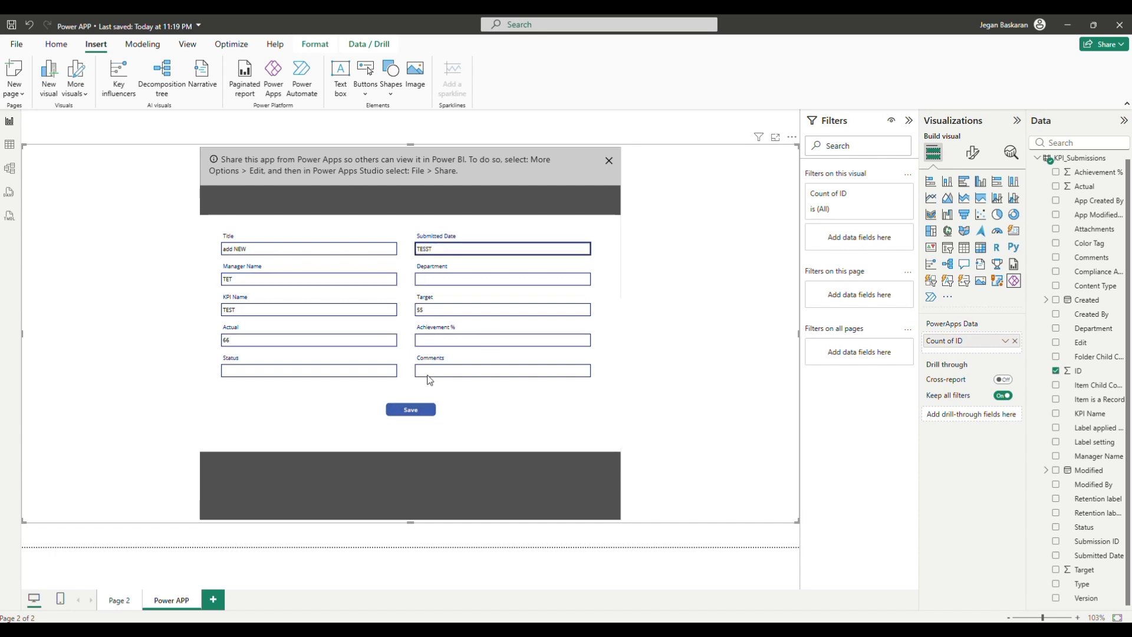
left_click(433, 369)
type("TST")
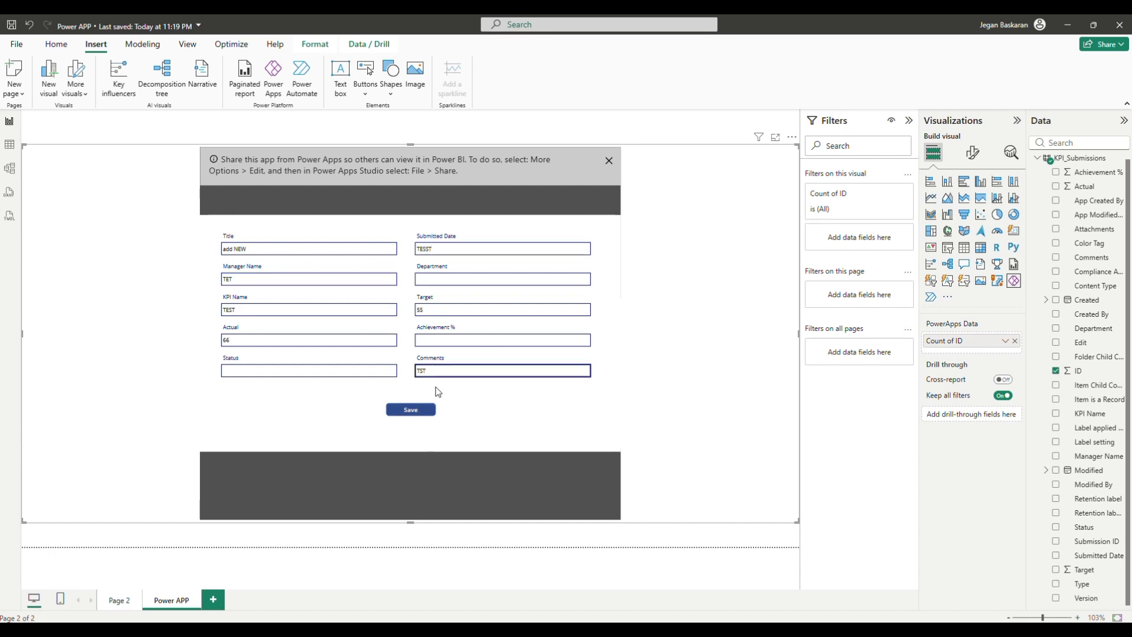
left_click(406, 414)
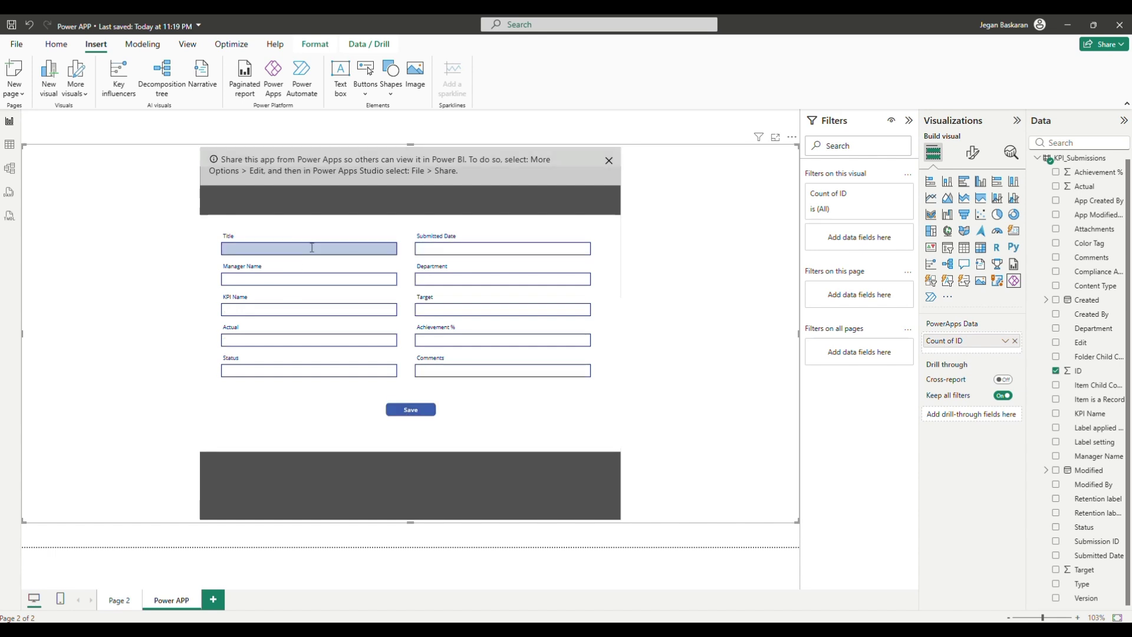
left_click(133, 601)
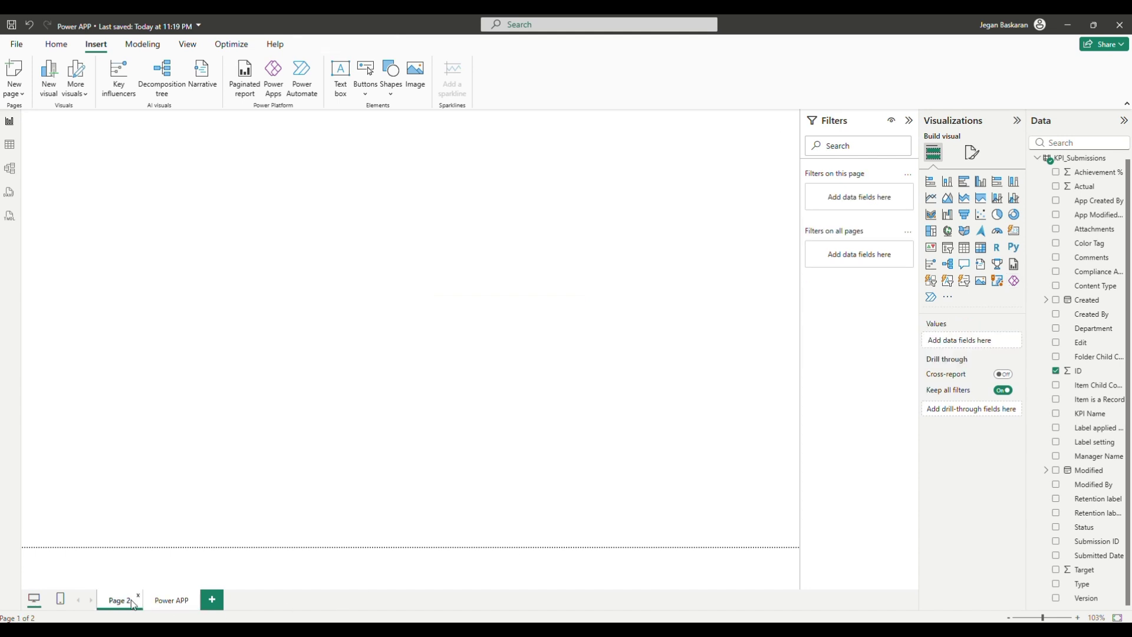